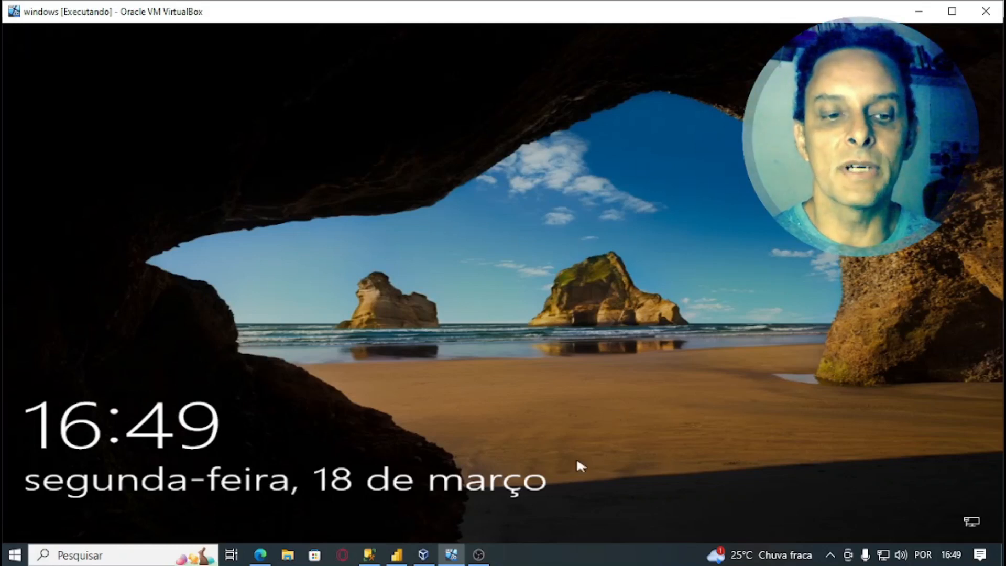
- Dismiss the lock screen and briefly check the POR PTB2 keyboard layout list
left_click(676, 430)
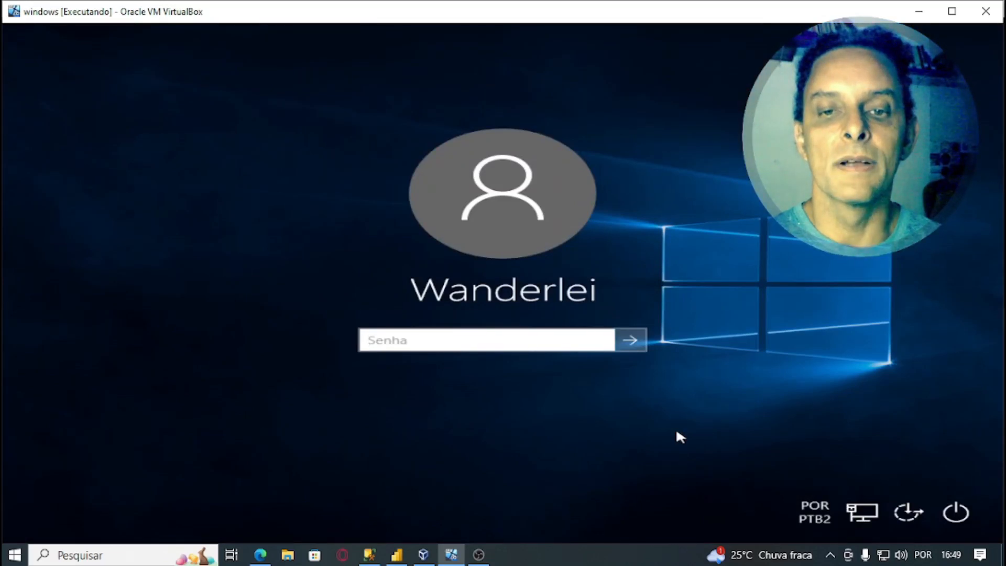
left_click(813, 512)
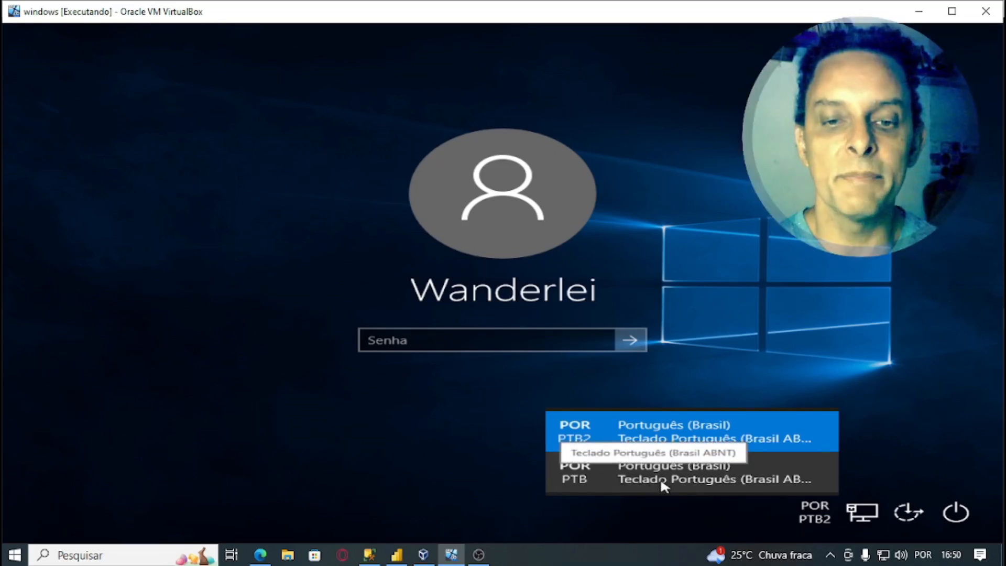
left_click(699, 517)
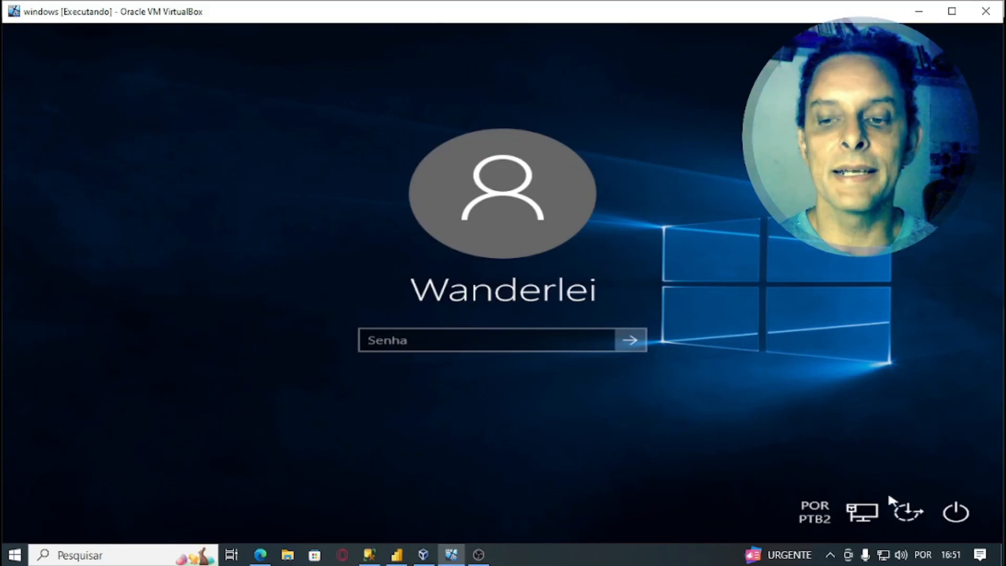
left_click(909, 513)
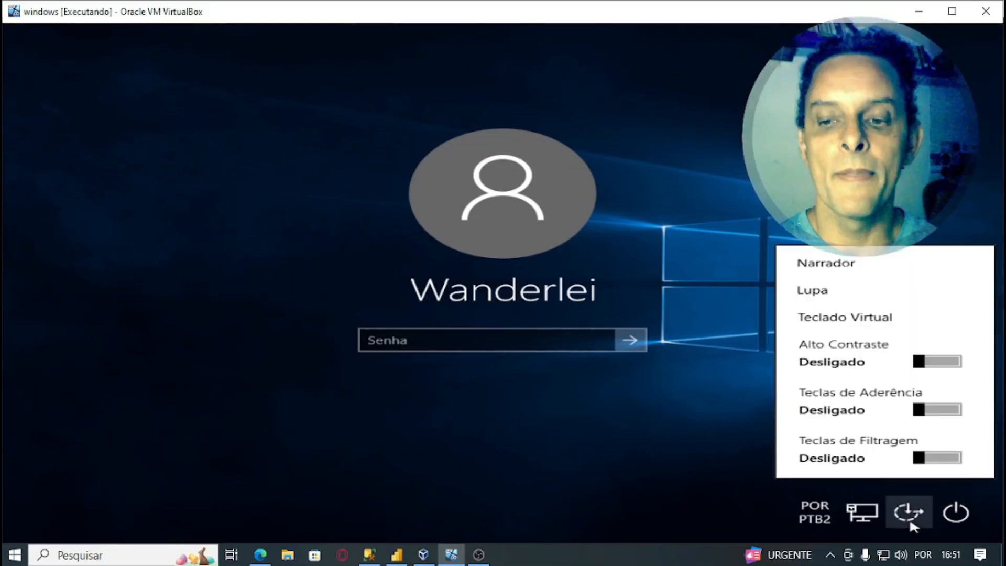
left_click(738, 516)
left_click(958, 513)
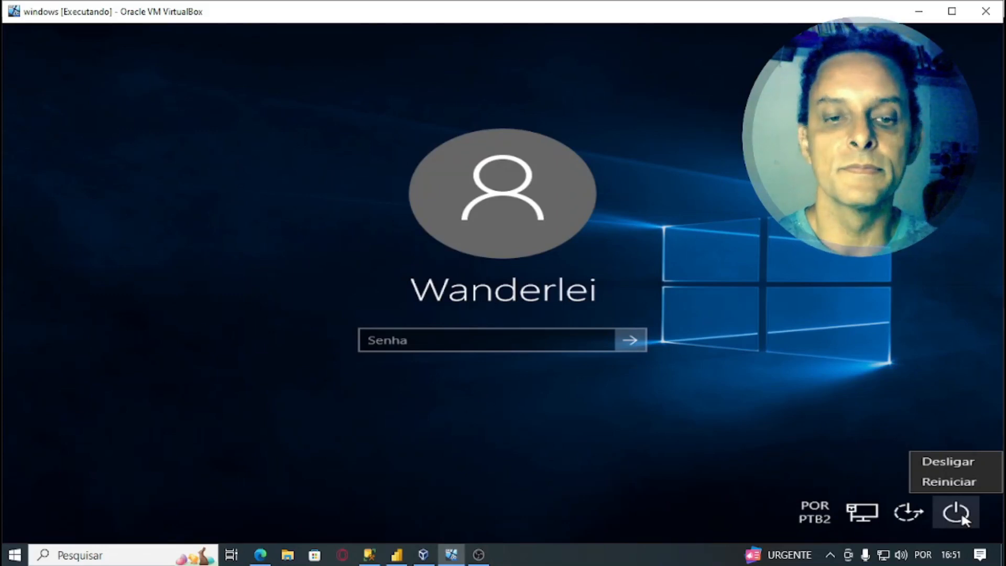
left_click(498, 339)
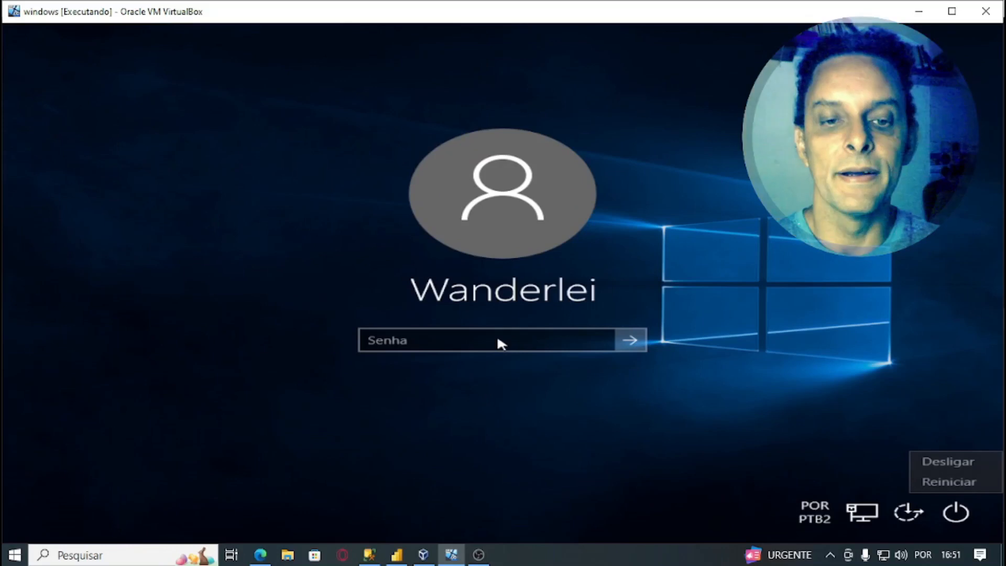
left_click(548, 339)
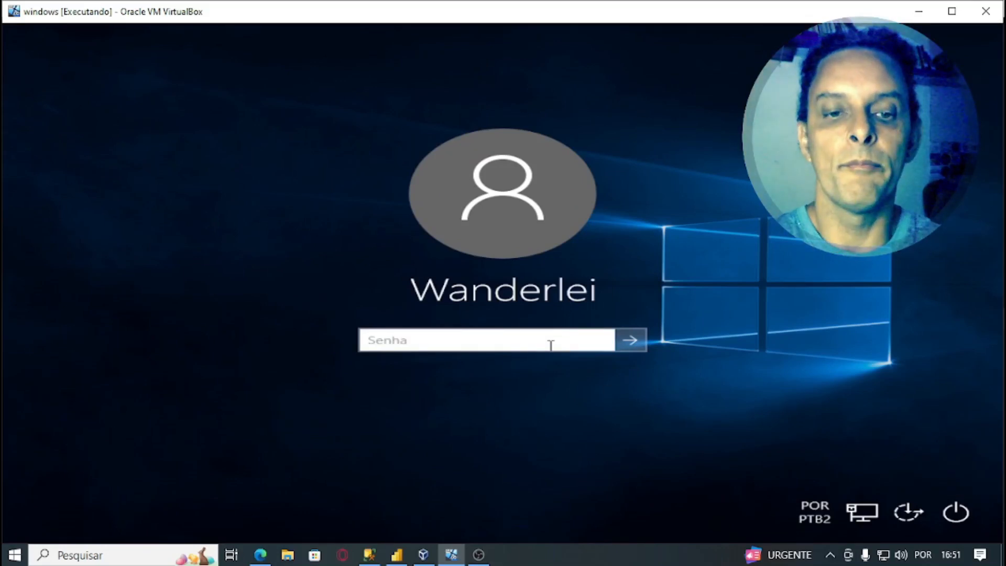
- Sign in with the account password, then bring up the Run box with Win+R
type("••••••••")
key("Return")
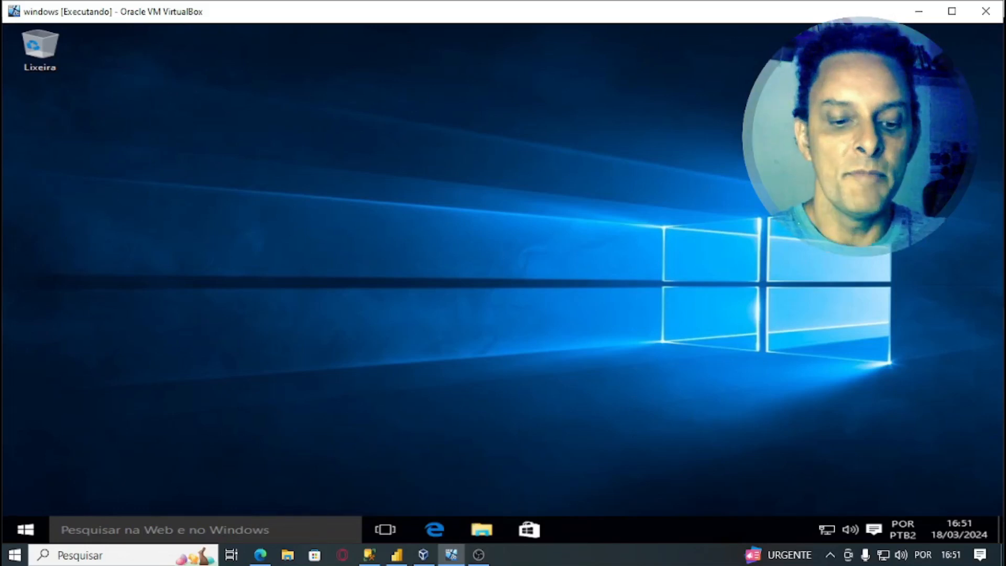
key("super+r")
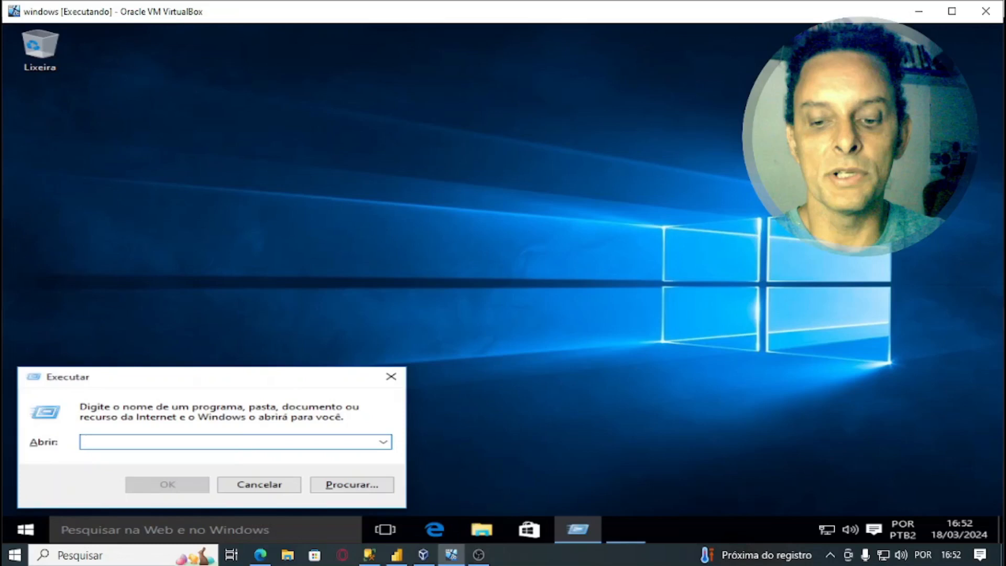
- Launch Control Panel by running 'control', with the Magnifier turned on and back off
key("super+plus")
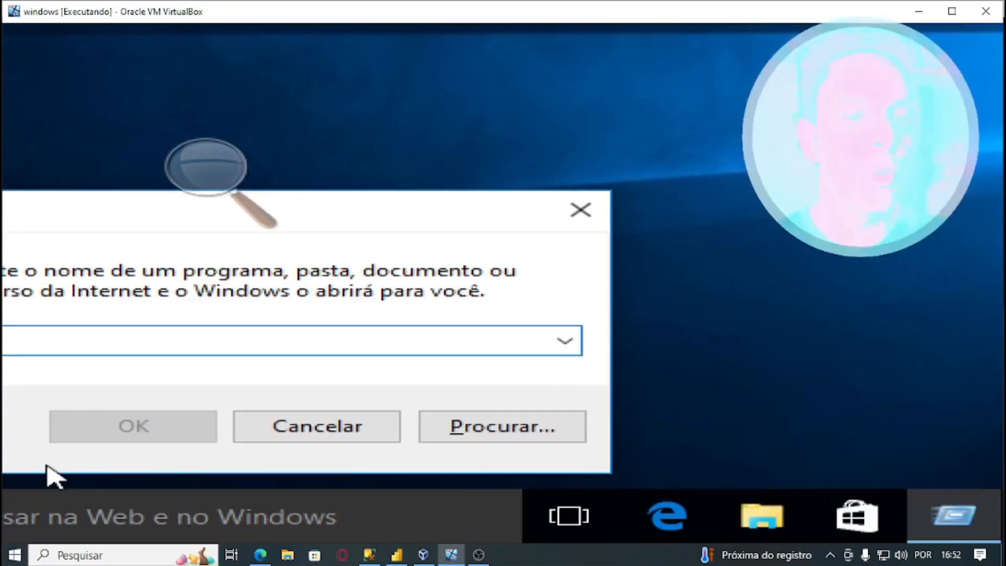
type("control")
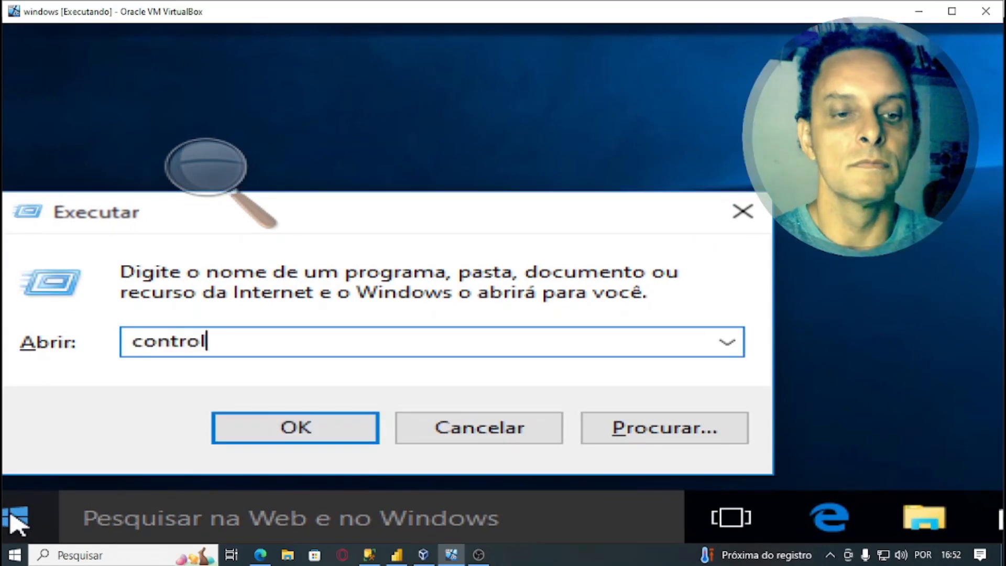
key("Return")
key("super+Escape")
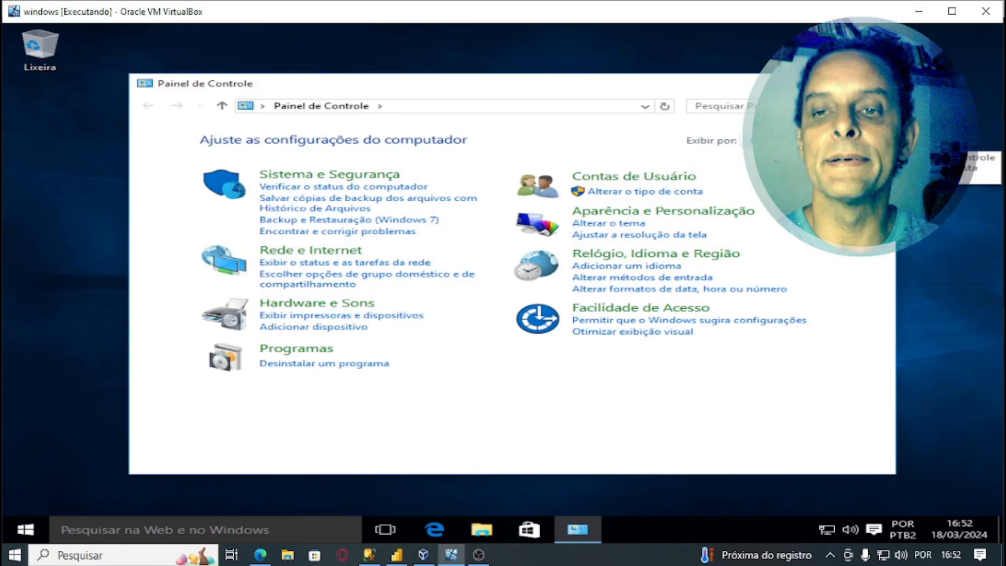
- View Control Panel as large icons, review the accounts under Manage another account, then go to add-user settings
left_click(776, 141)
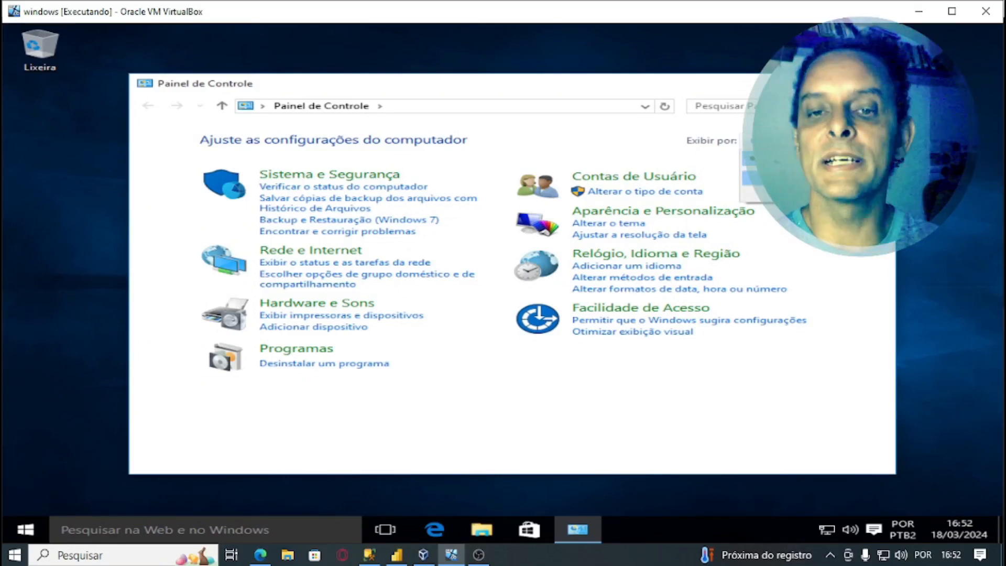
left_click(780, 178)
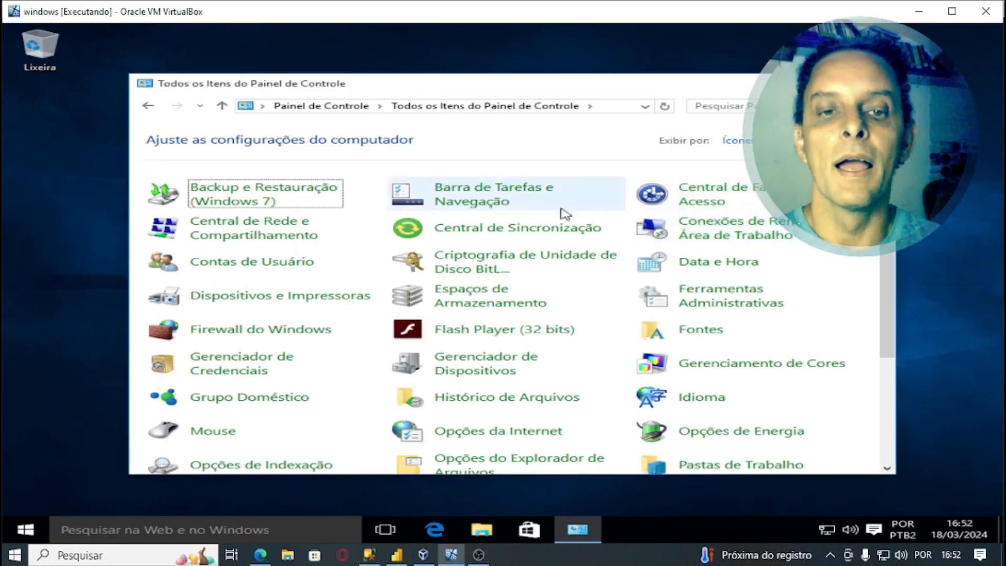
left_click(244, 271)
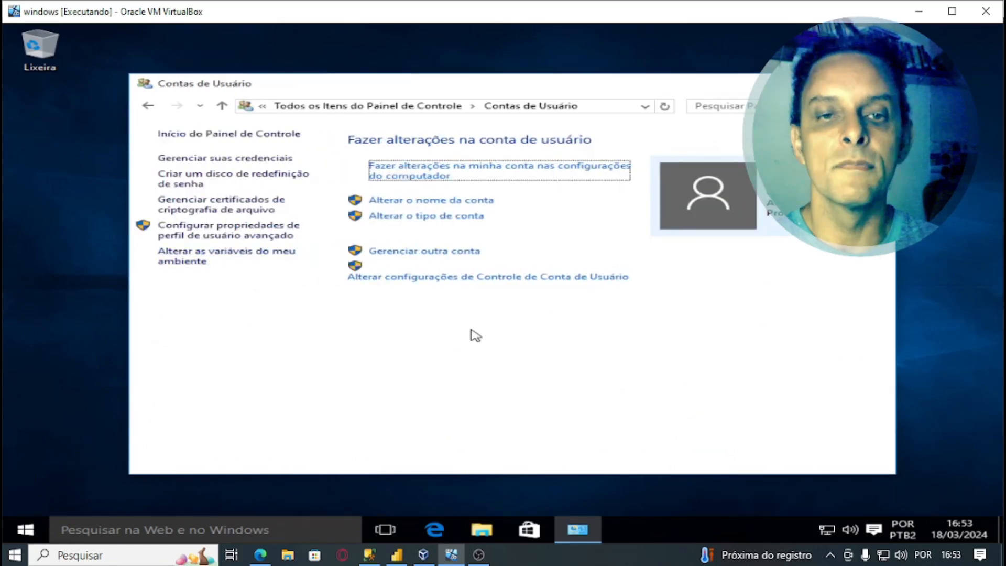
left_click(430, 253)
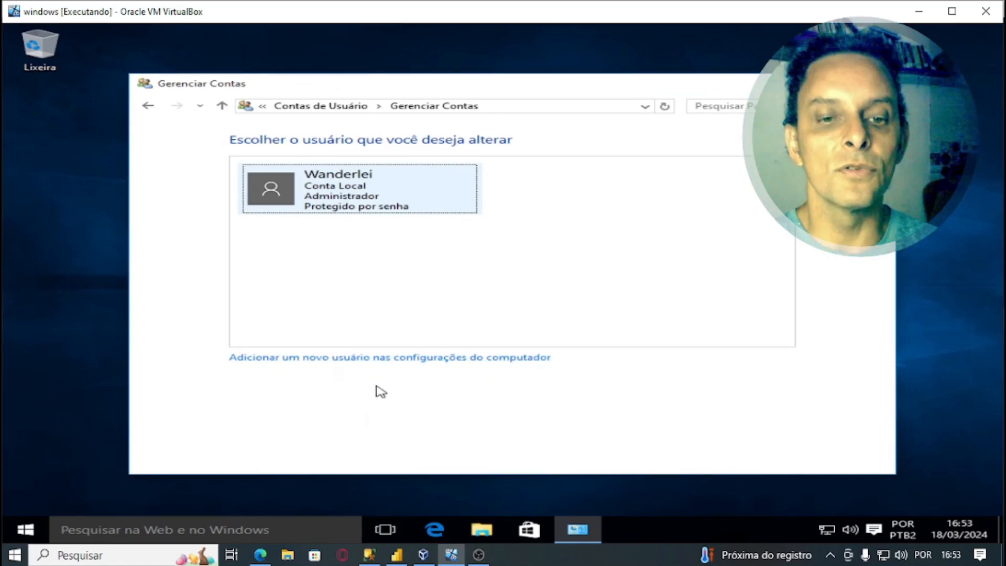
left_click(436, 358)
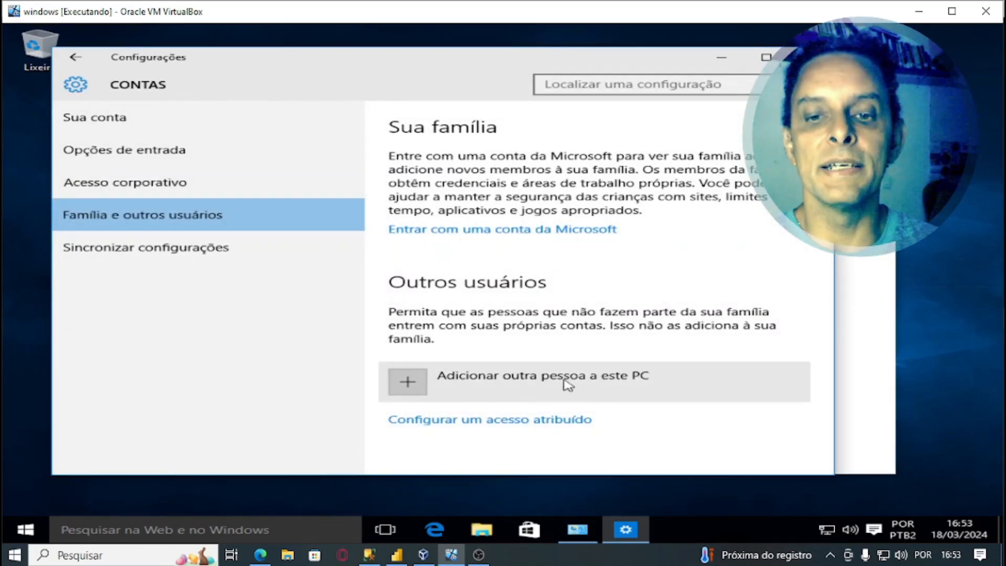
- Choose to add another person without sign-in info and without a Microsoft account
left_click(554, 381)
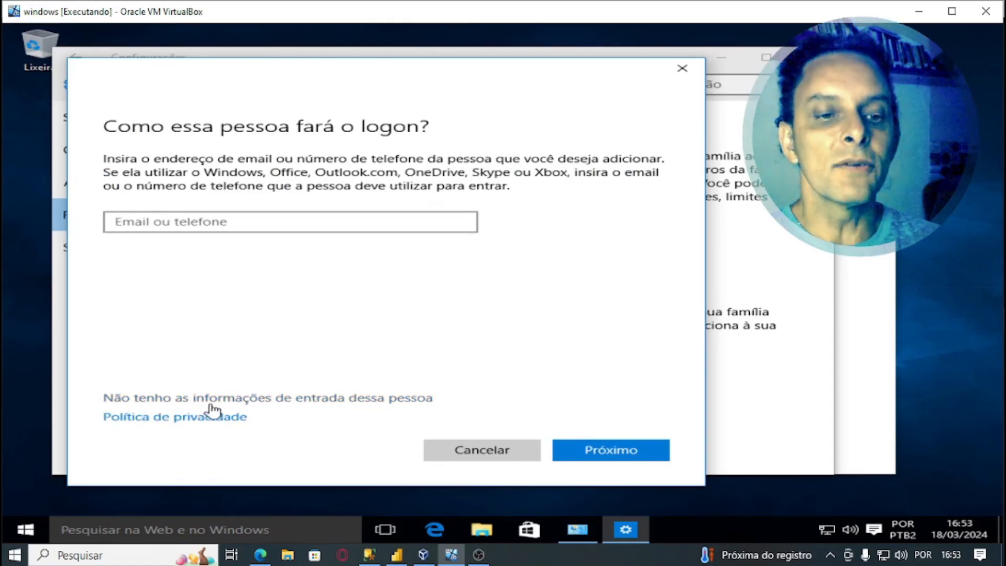
left_click(356, 403)
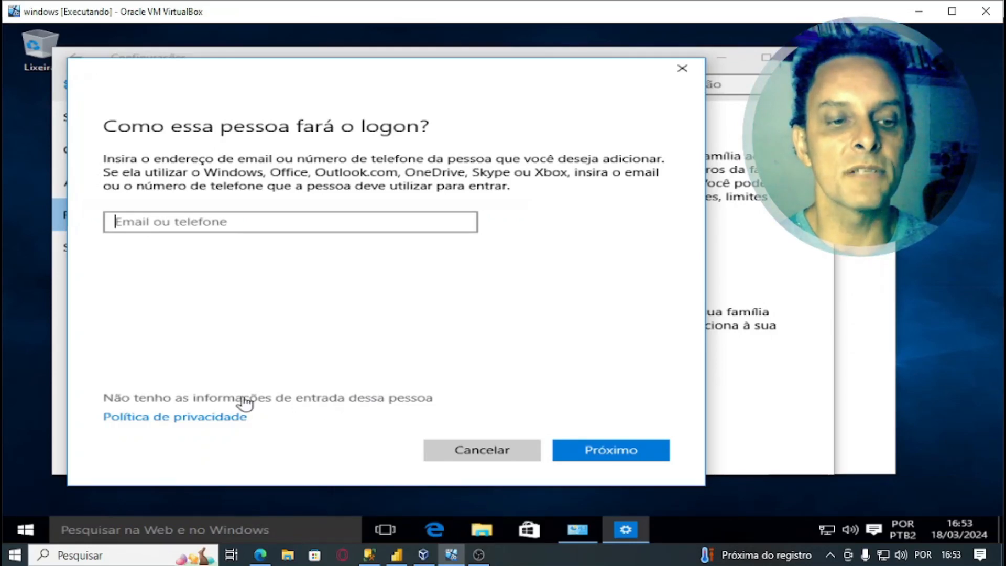
left_click(381, 401)
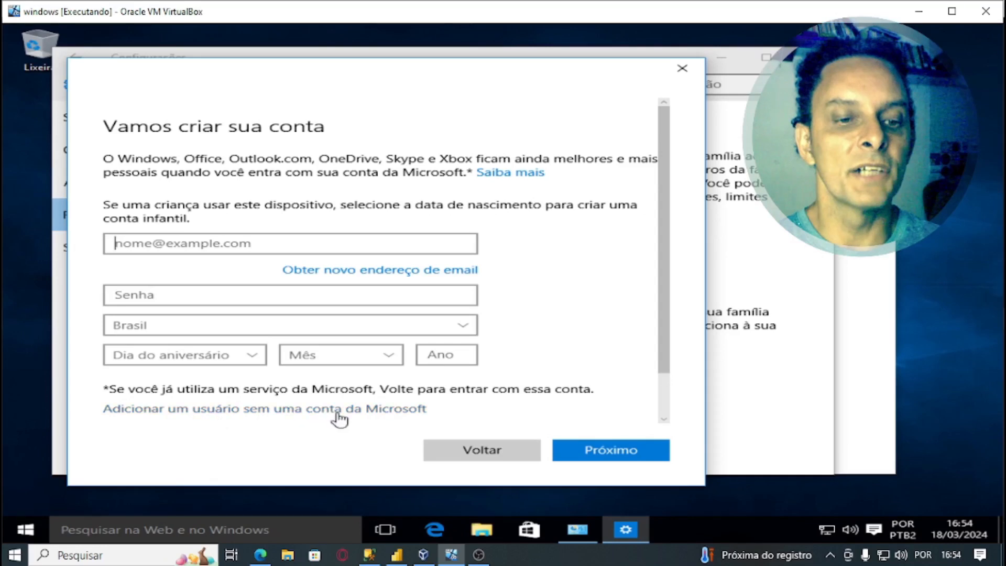
left_click(369, 411)
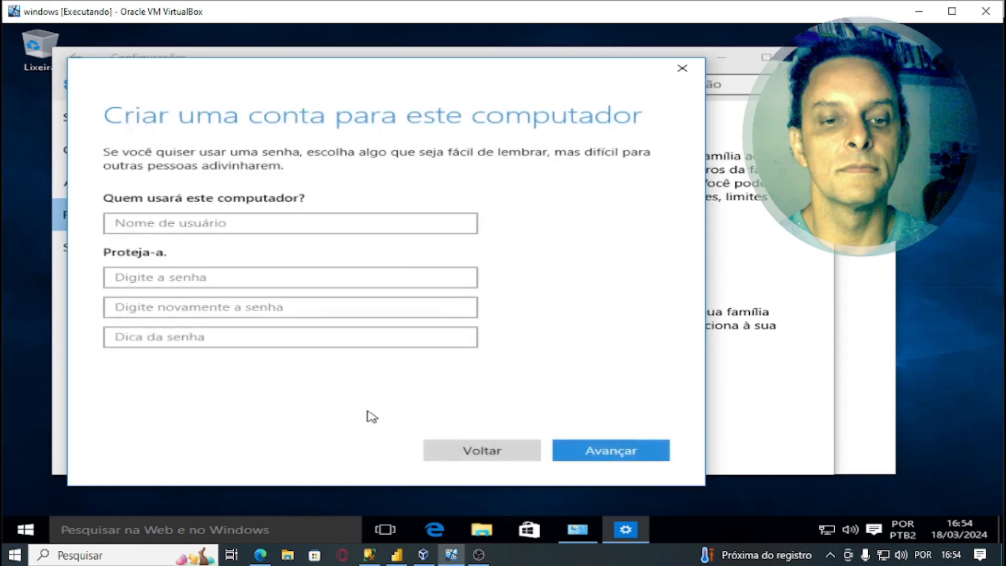
- Enter the new user's name, a three-character password twice, and the hint 'geo'
left_click(263, 224)
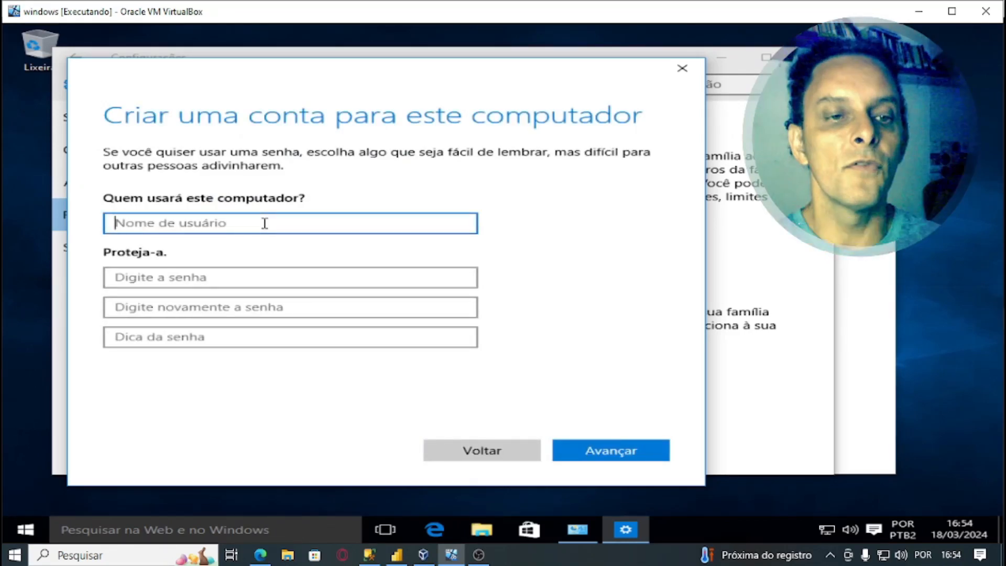
type("Geoclecio")
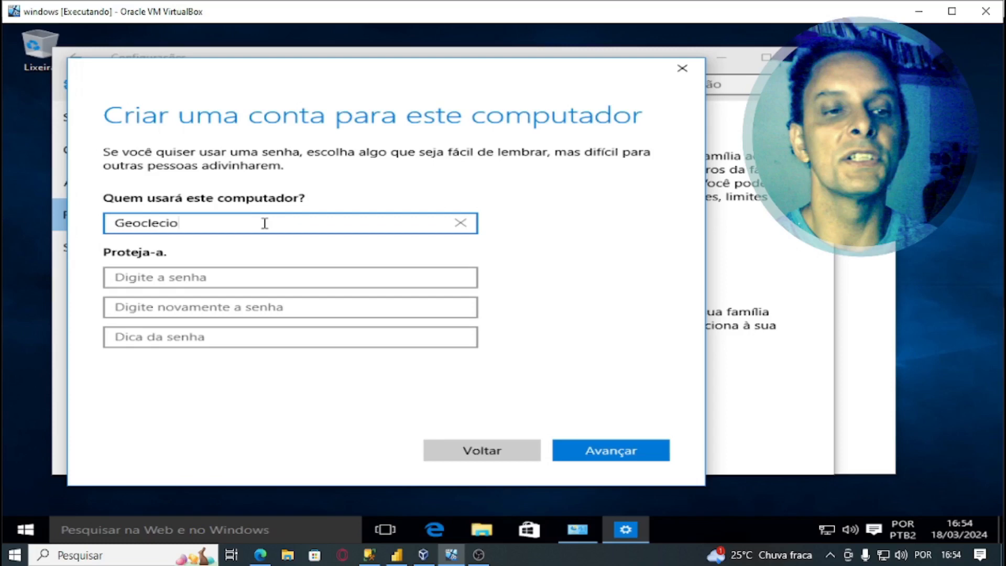
left_click(256, 286)
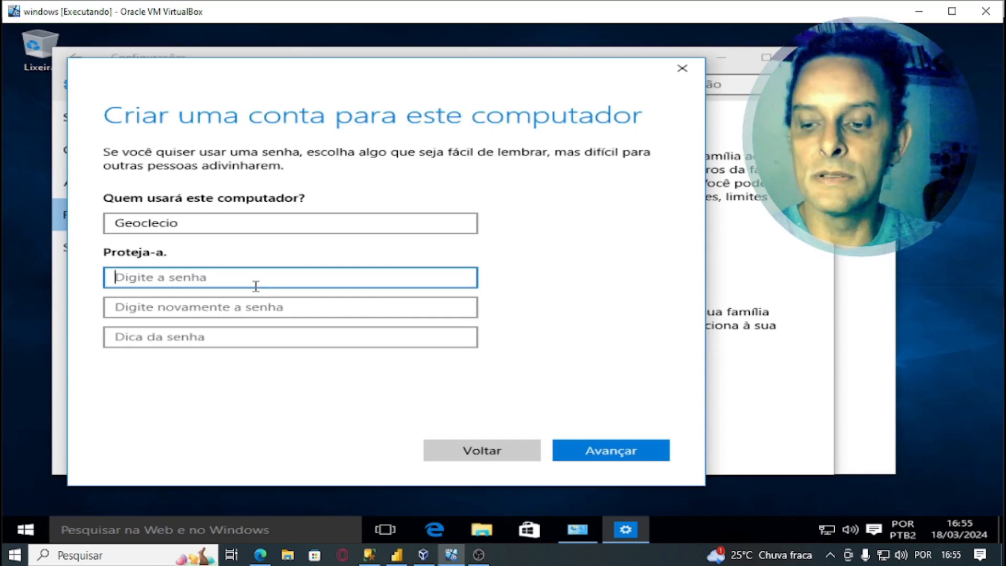
type("•••")
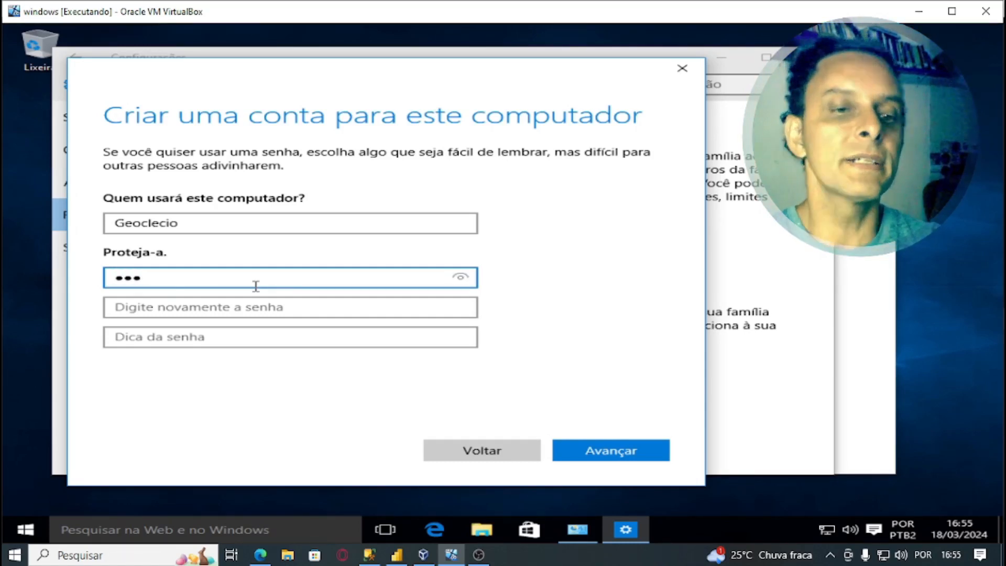
left_click(228, 314)
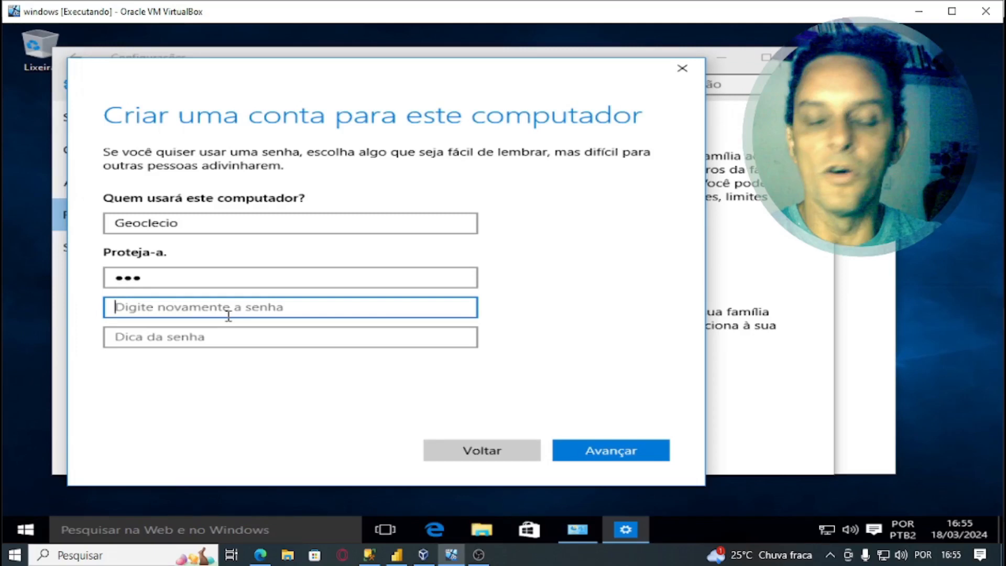
type("•••")
left_click(360, 343)
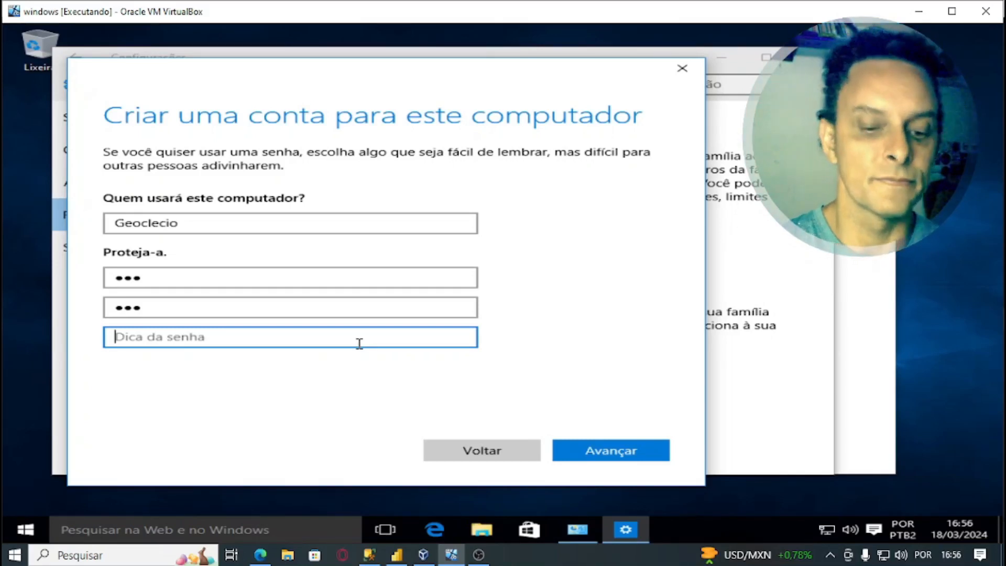
type("geo")
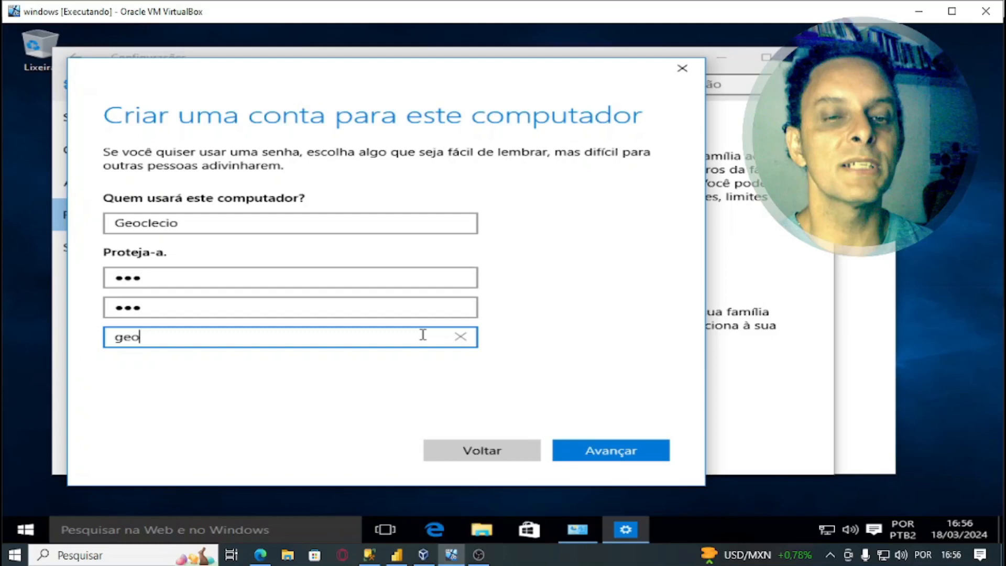
- Create the new local account, then start adding another person to this PC
left_click(599, 454)
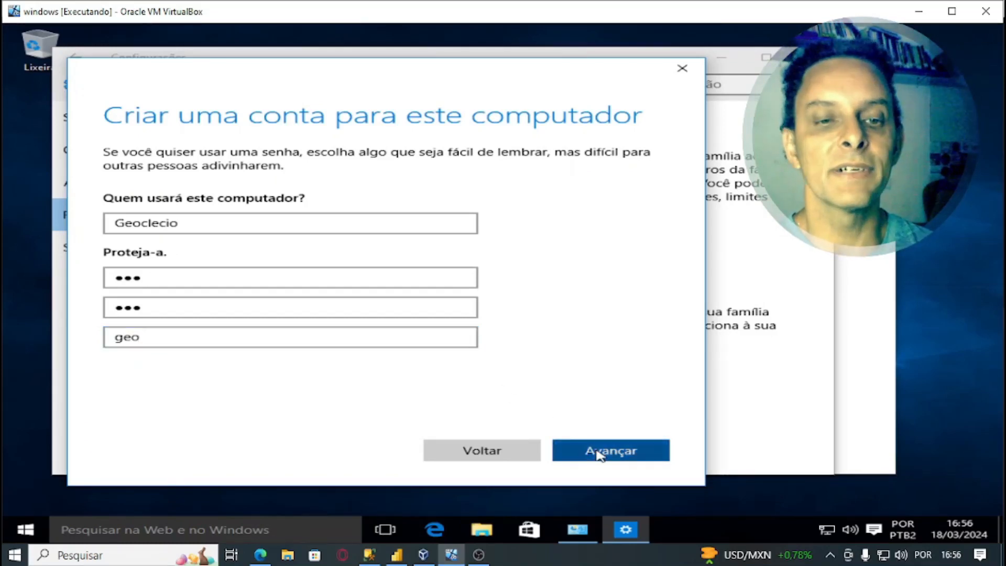
scroll(531, 421, "down", 1)
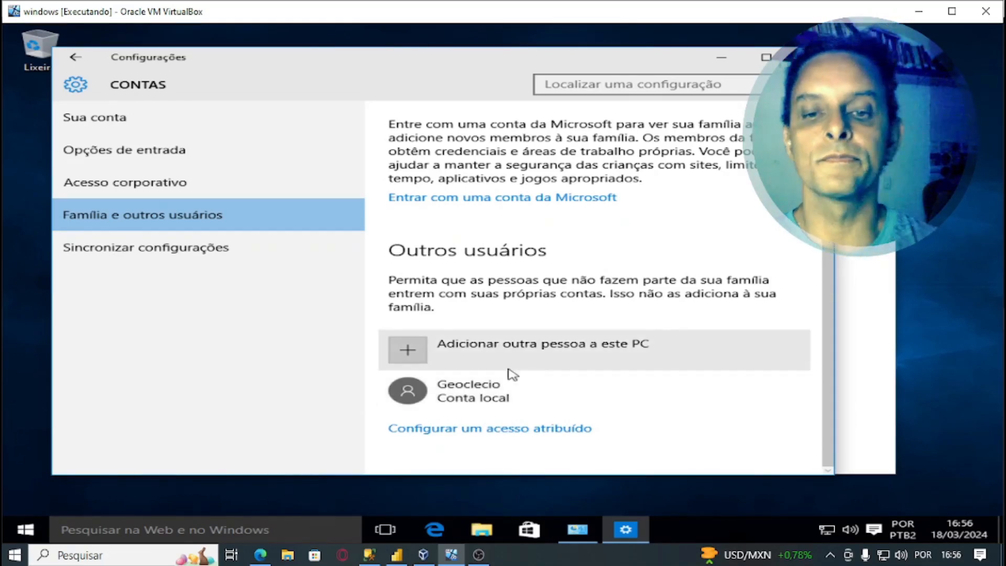
left_click(546, 347)
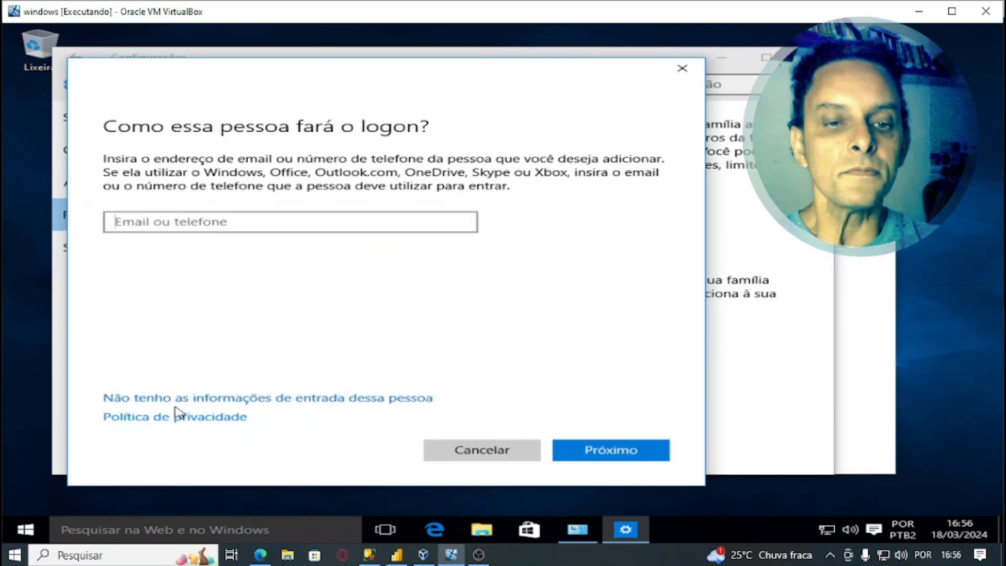
- Skip the sign-in info and choose a user without a Microsoft account
left_click(269, 399)
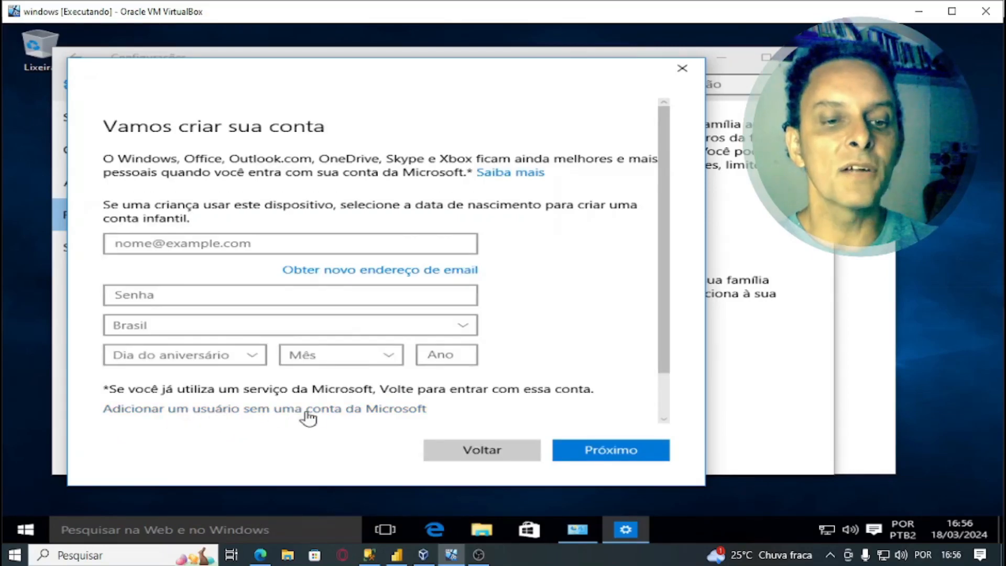
left_click(330, 412)
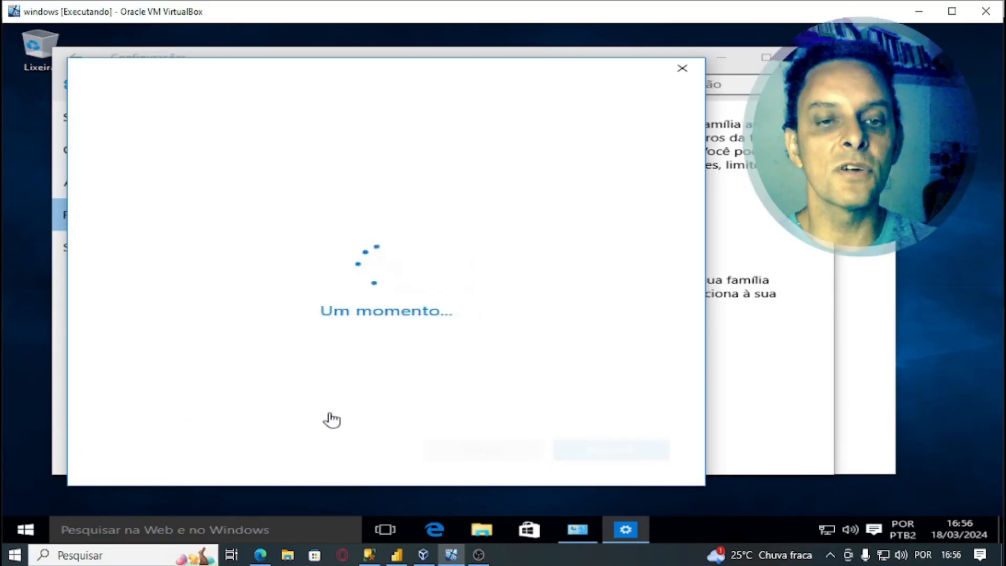
- Create the second local account with its name, a confirmed password and hint 'ro', then close Settings
left_click(229, 225)
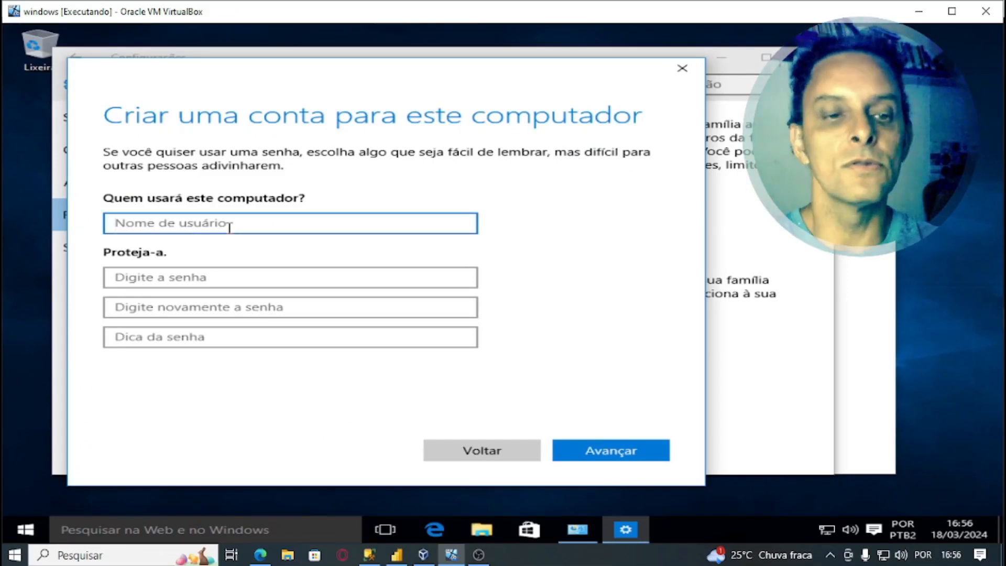
type("R")
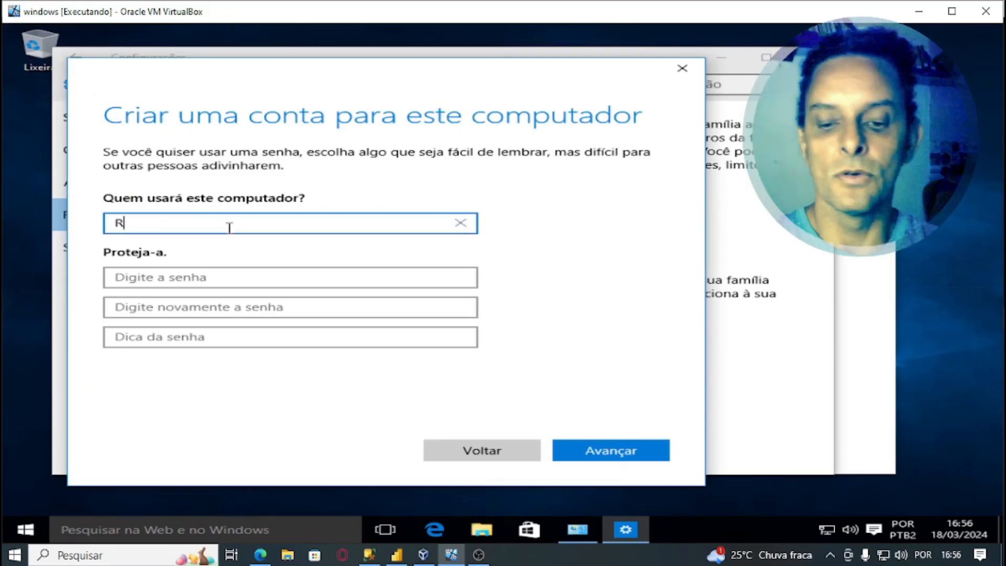
type("odoaldo")
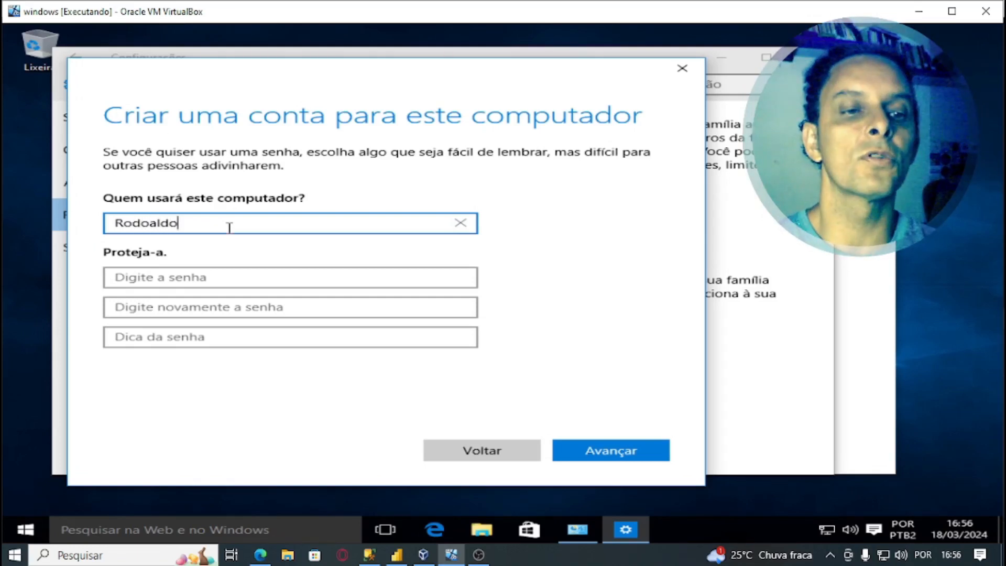
left_click(234, 278)
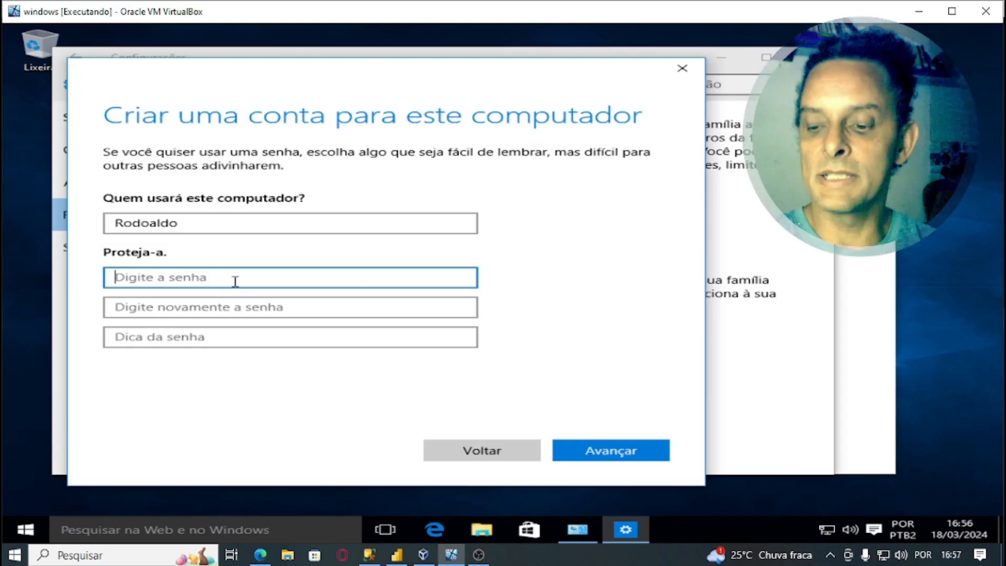
type("123")
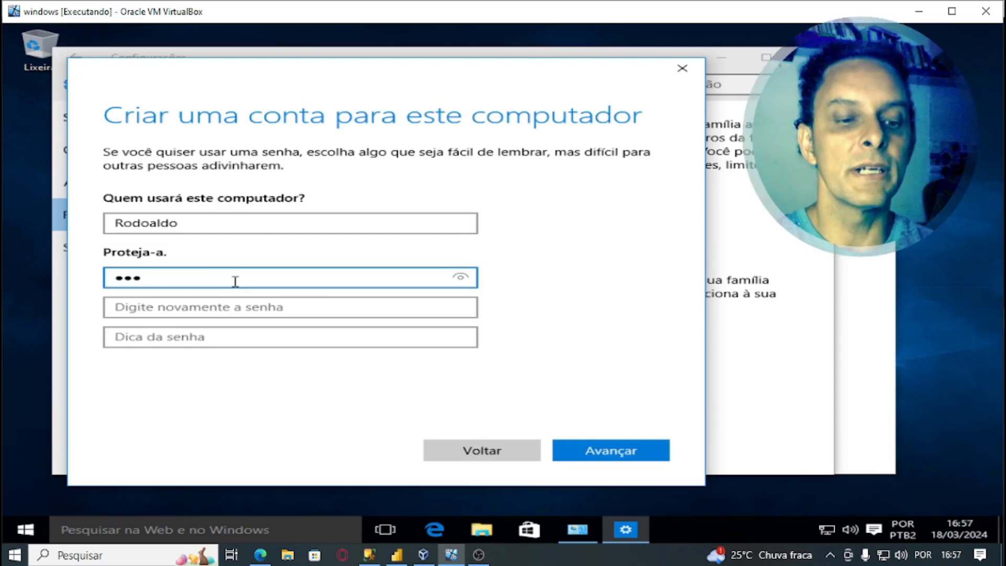
key("Tab")
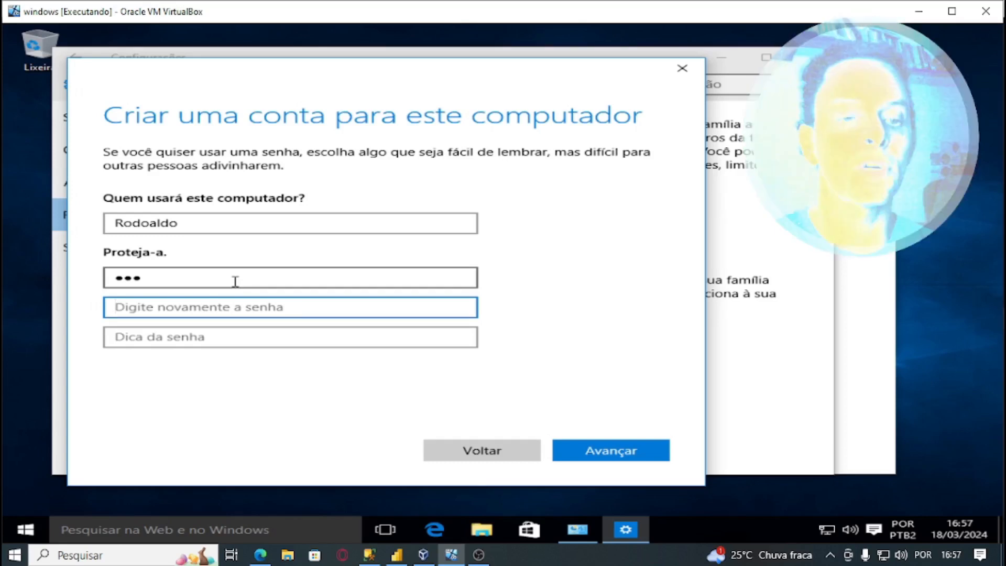
type("123")
left_click(225, 336)
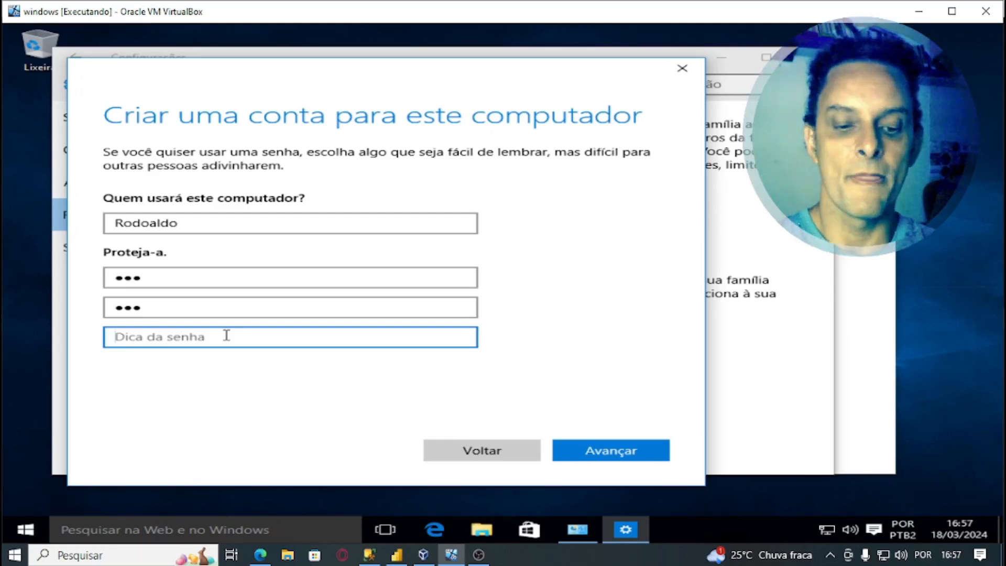
type("rodo")
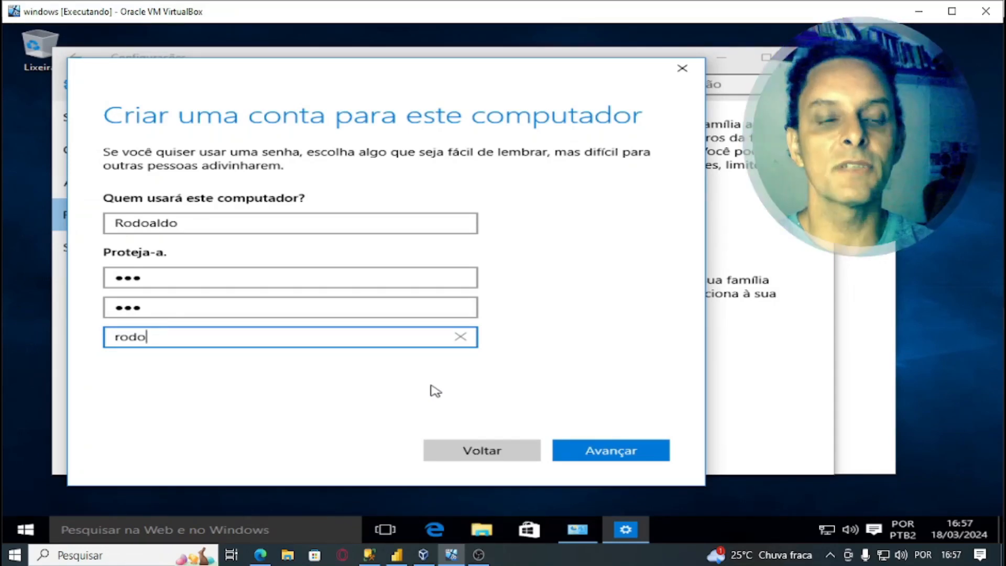
left_click(607, 451)
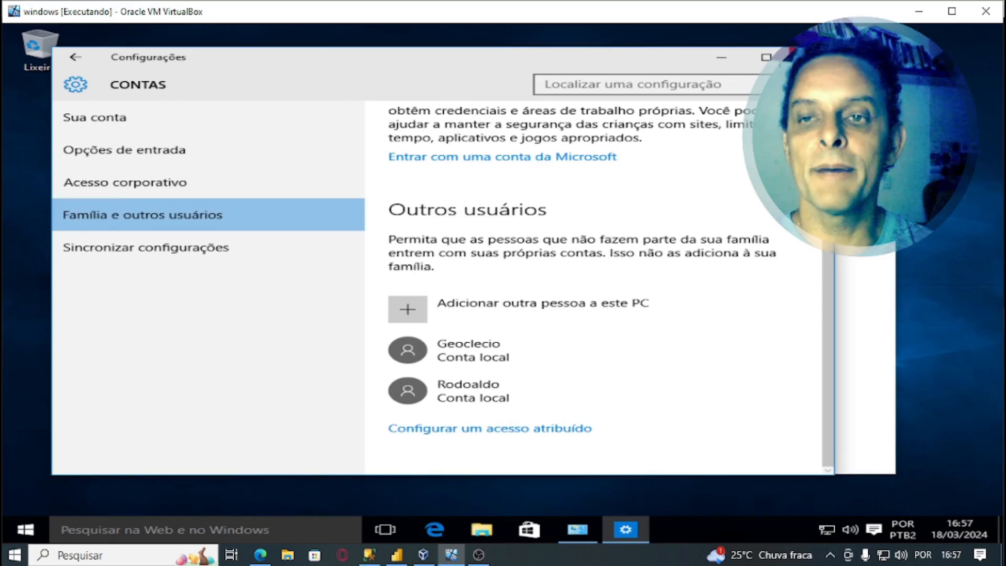
left_click(811, 57)
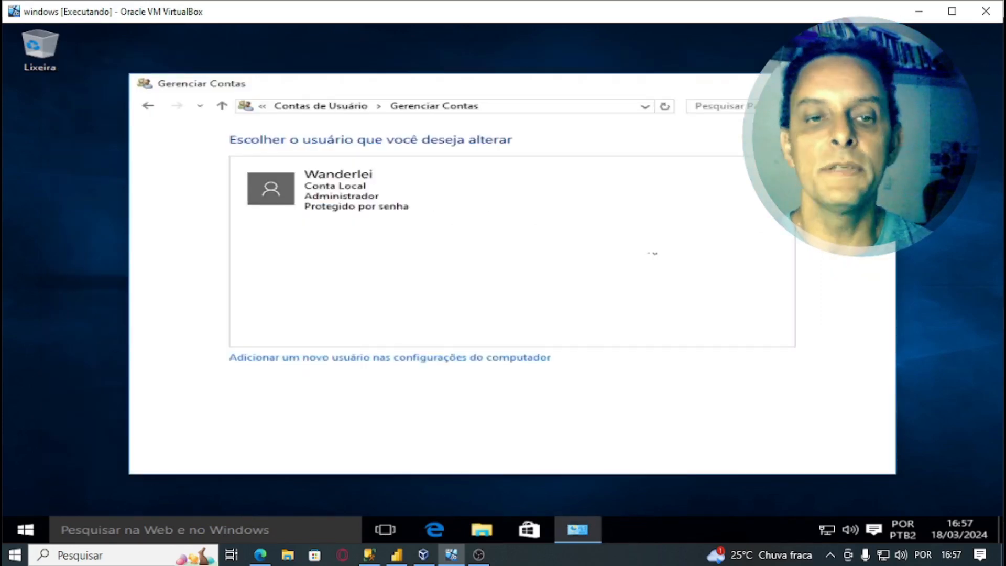
- Inspect C:\Usuários in File Explorer, confirming only Público and the original profile folder exist
left_click(879, 83)
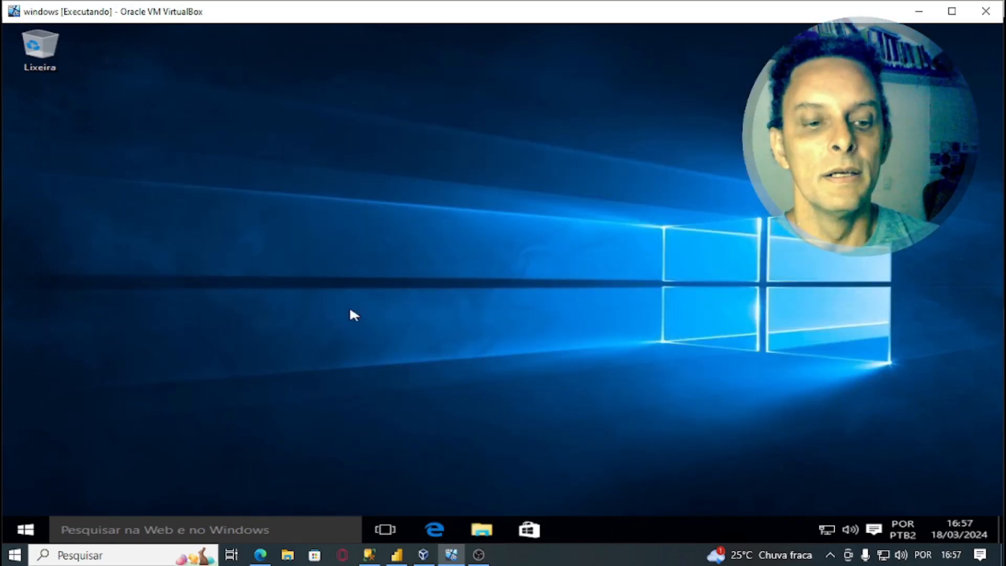
key("super+e")
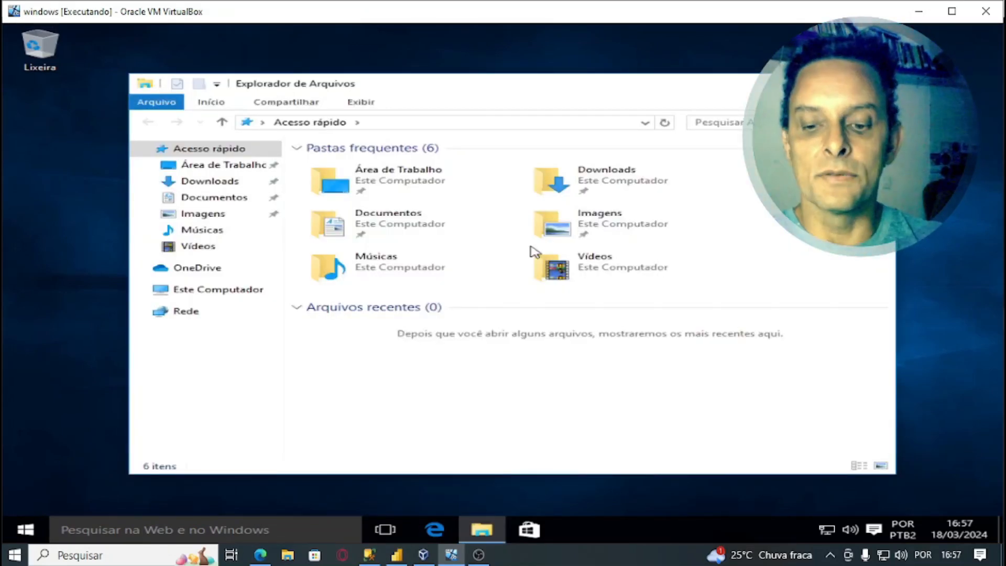
left_click(193, 299)
key("super+plus")
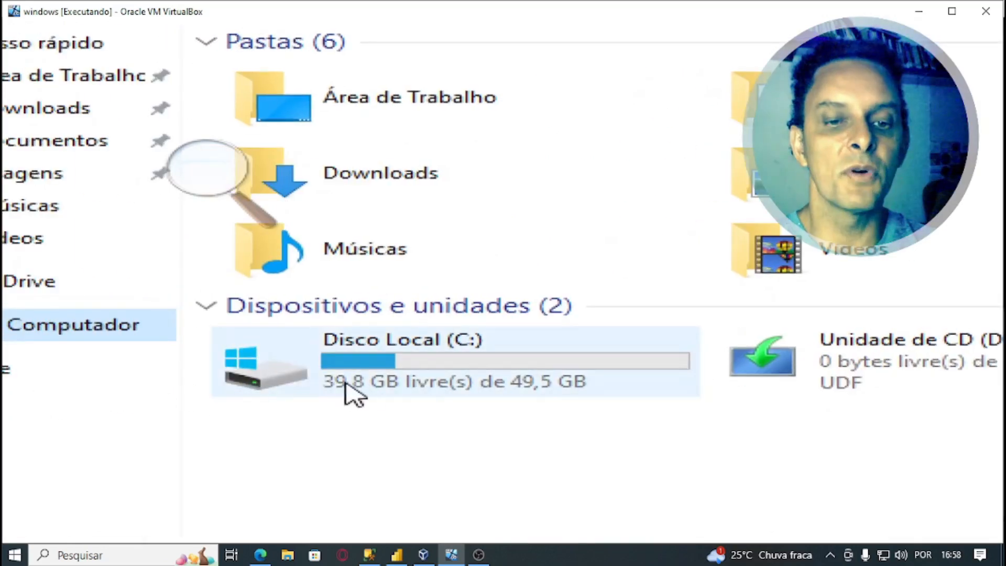
double_click(390, 371)
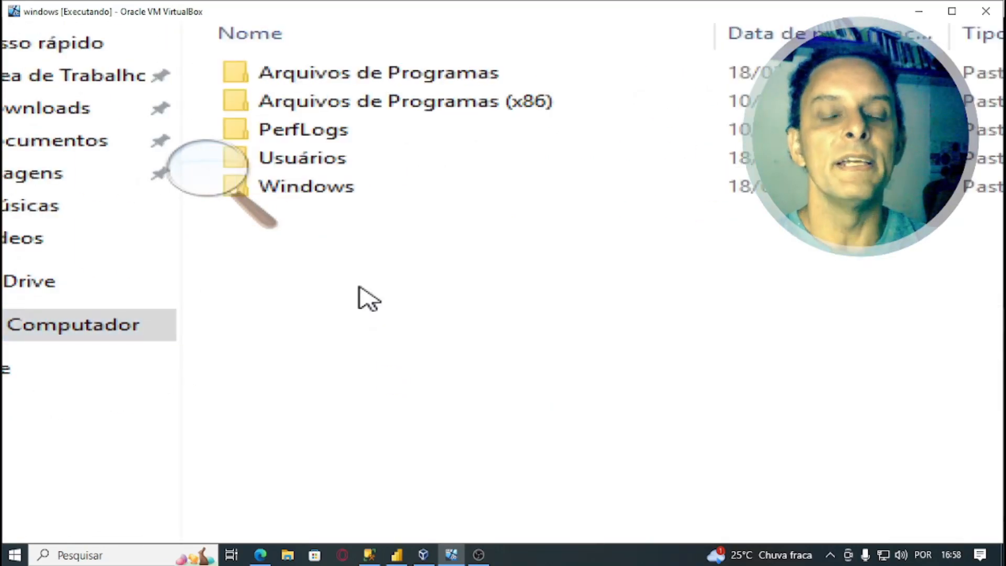
double_click(314, 158)
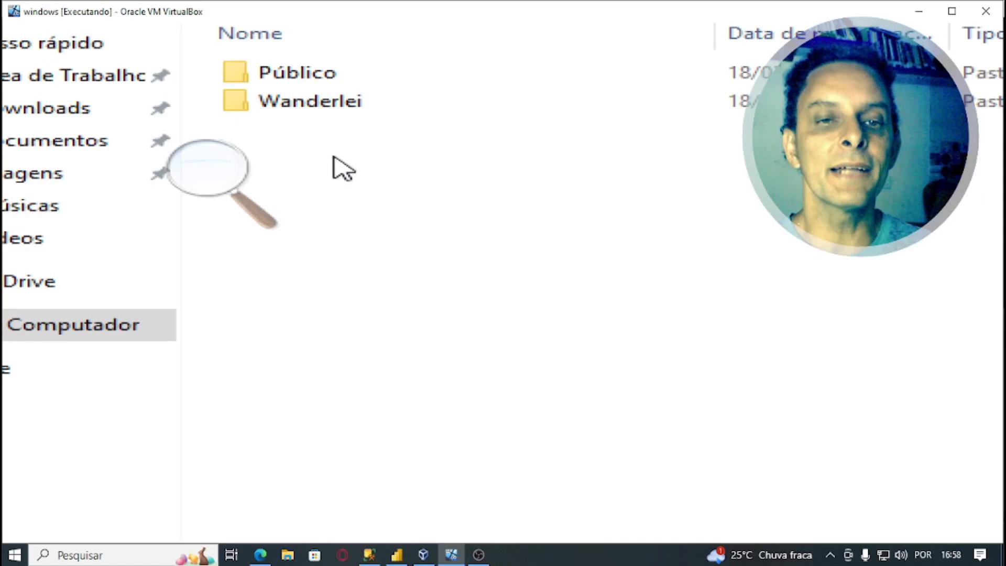
double_click(310, 104)
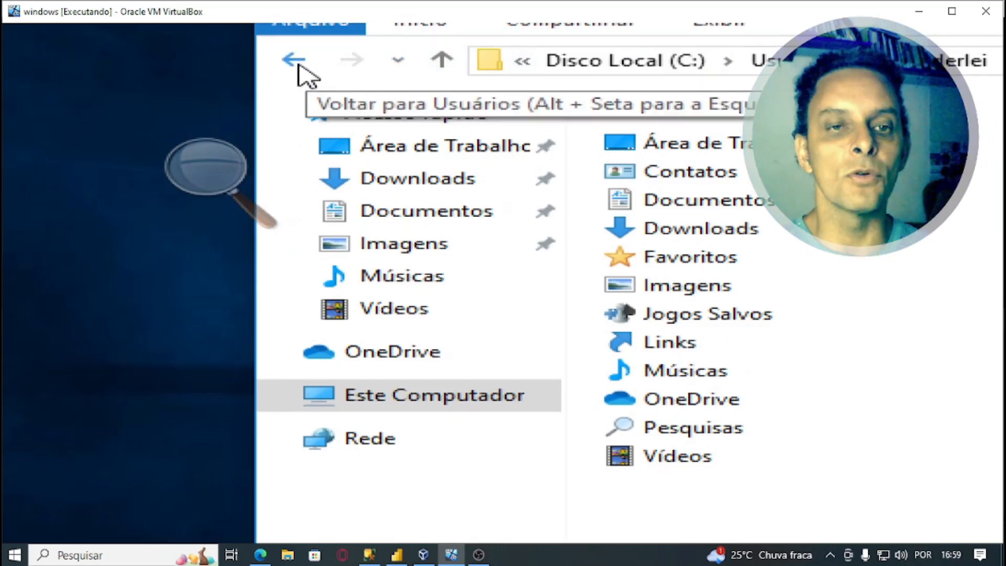
left_click(295, 62)
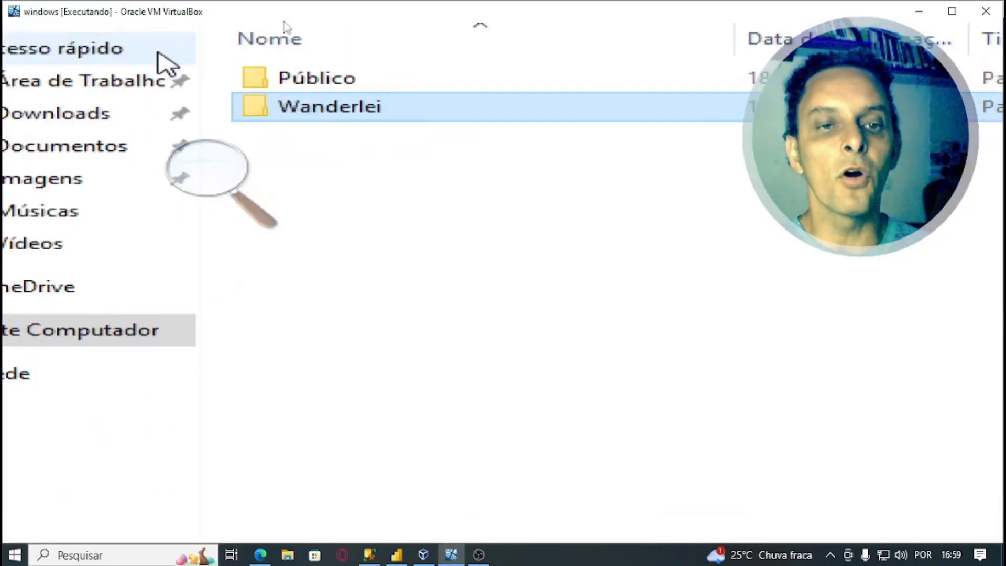
key("super+Escape")
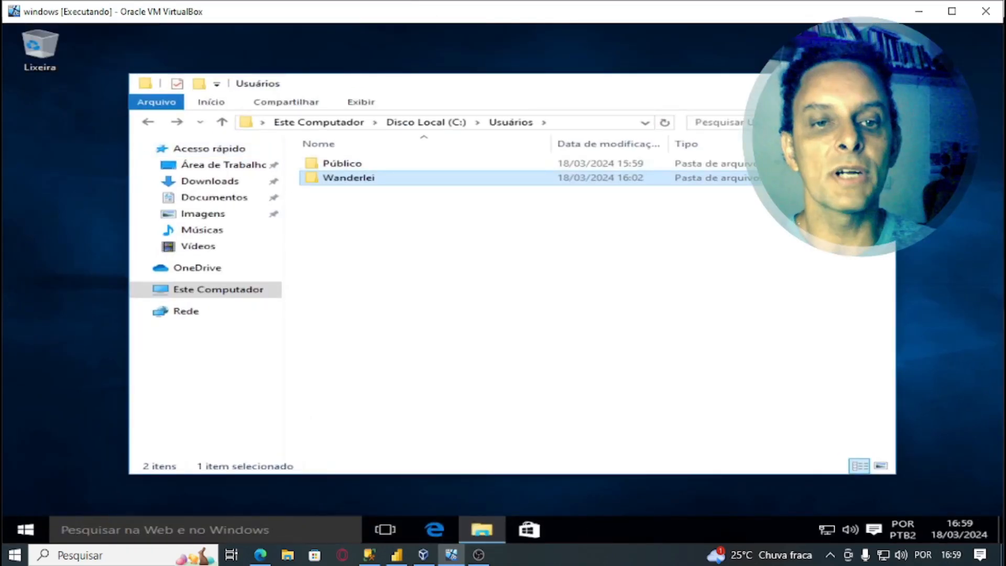
left_click(873, 82)
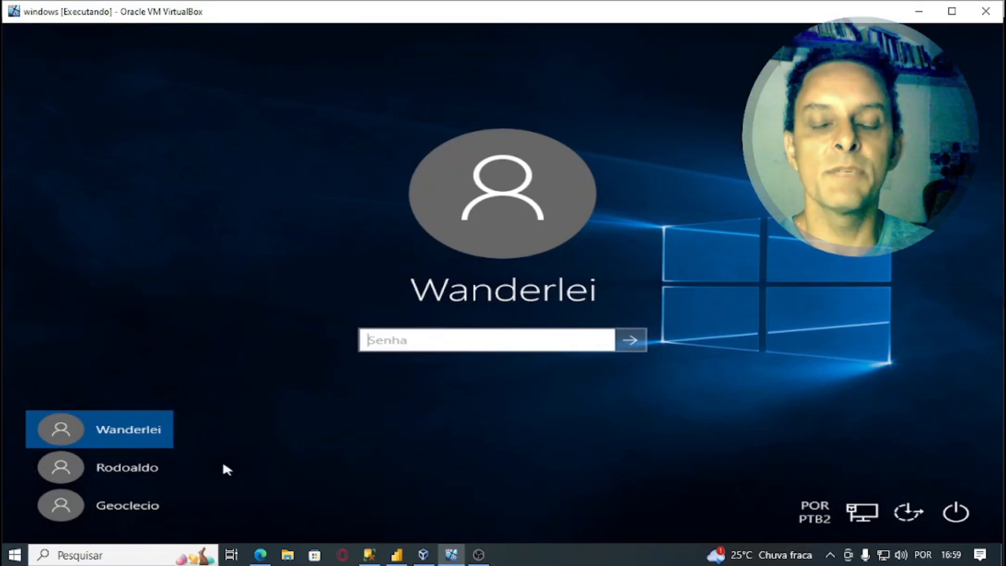
- Sign in to the Geoclecio account by entering its password at the login screen
left_click(126, 509)
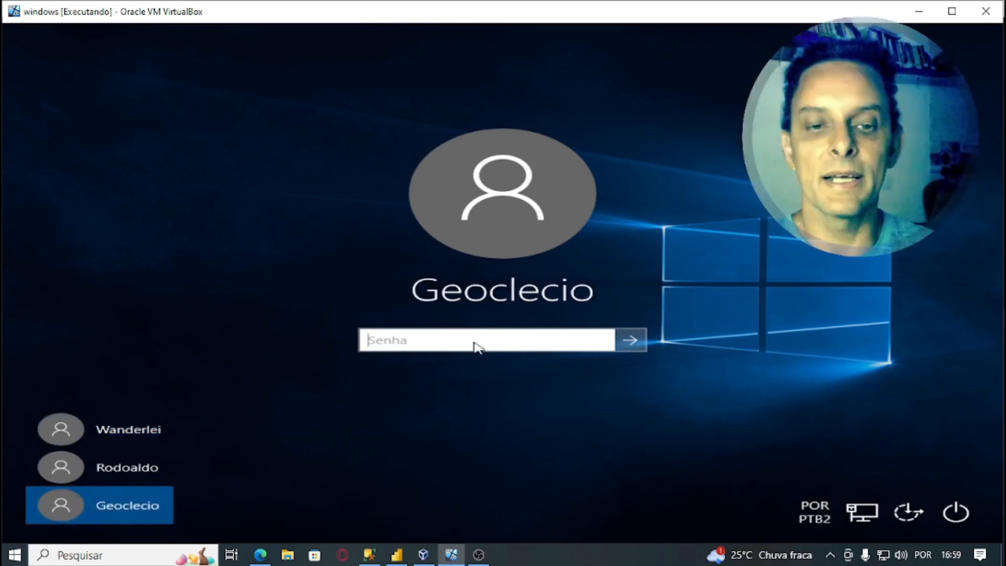
type("1")
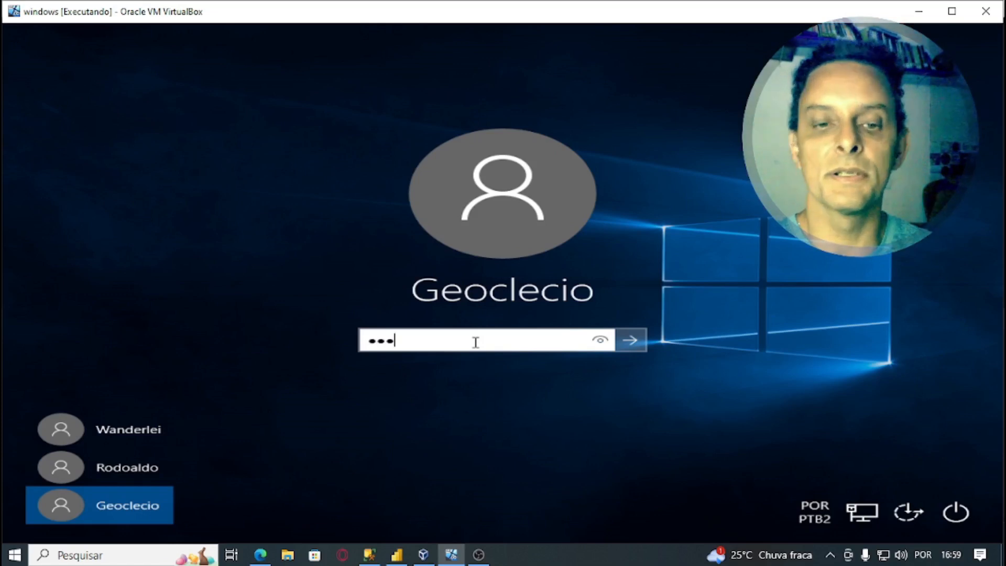
key("Return")
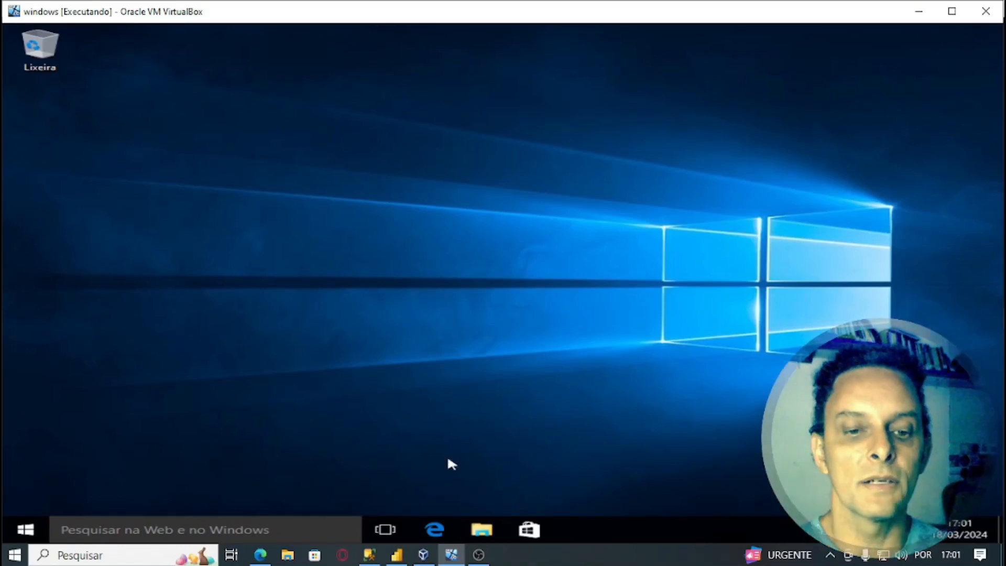
left_click(483, 530)
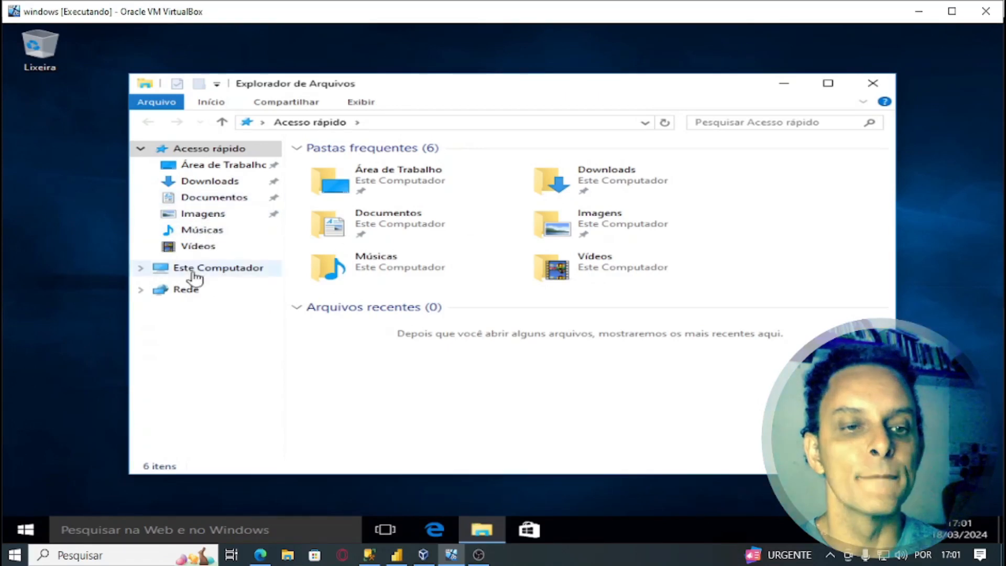
key("super+plus")
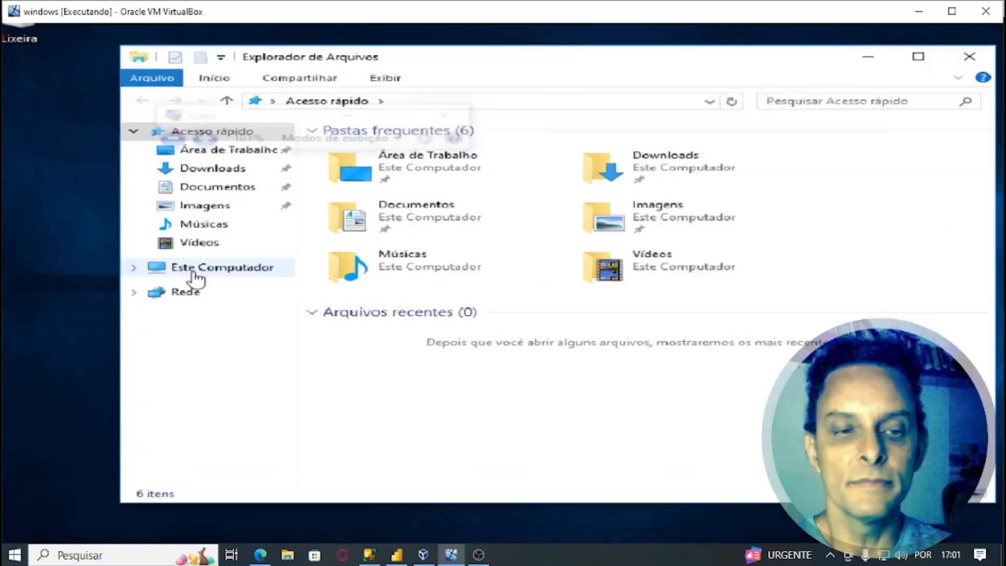
left_click(237, 268)
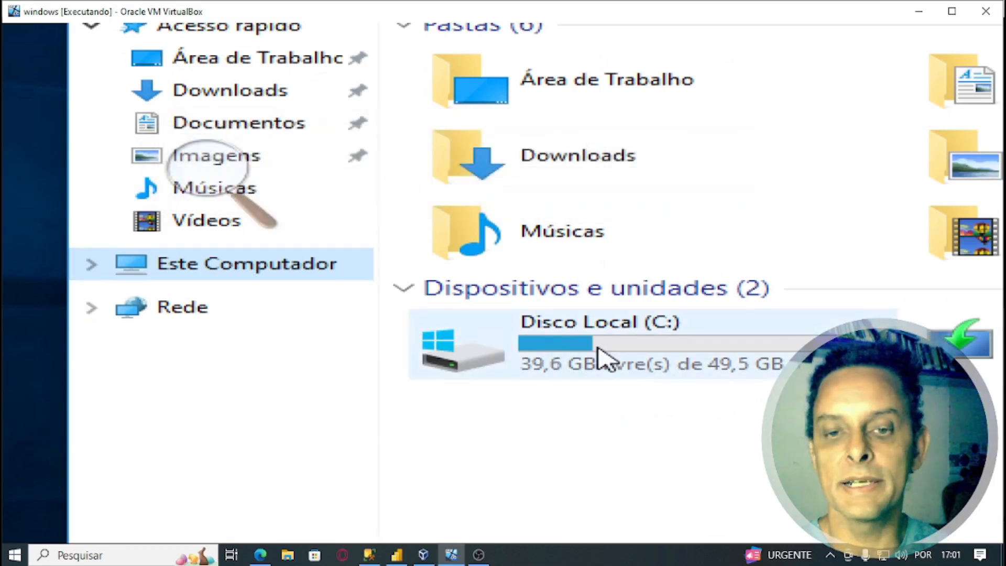
mouse_move(635, 354)
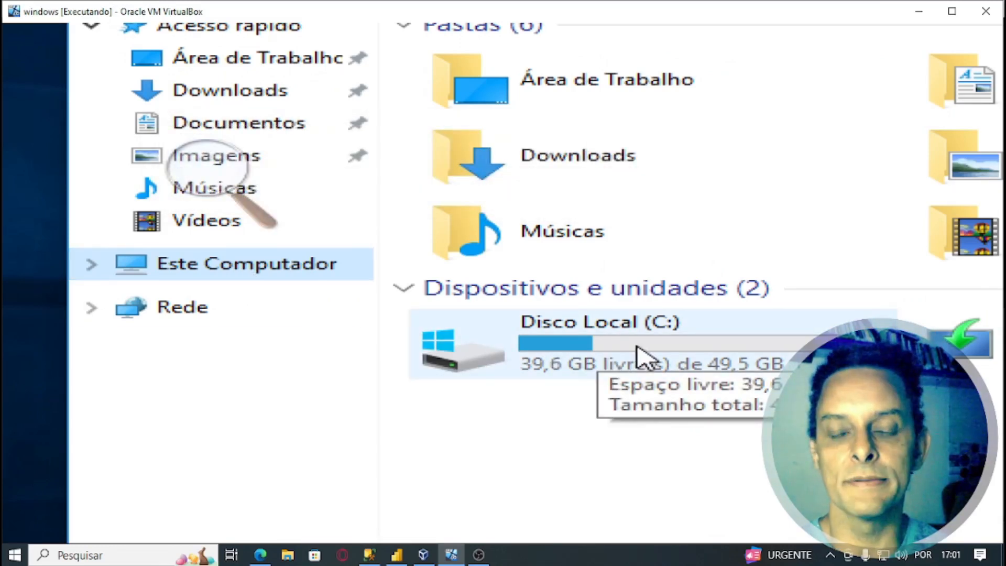
double_click(636, 355)
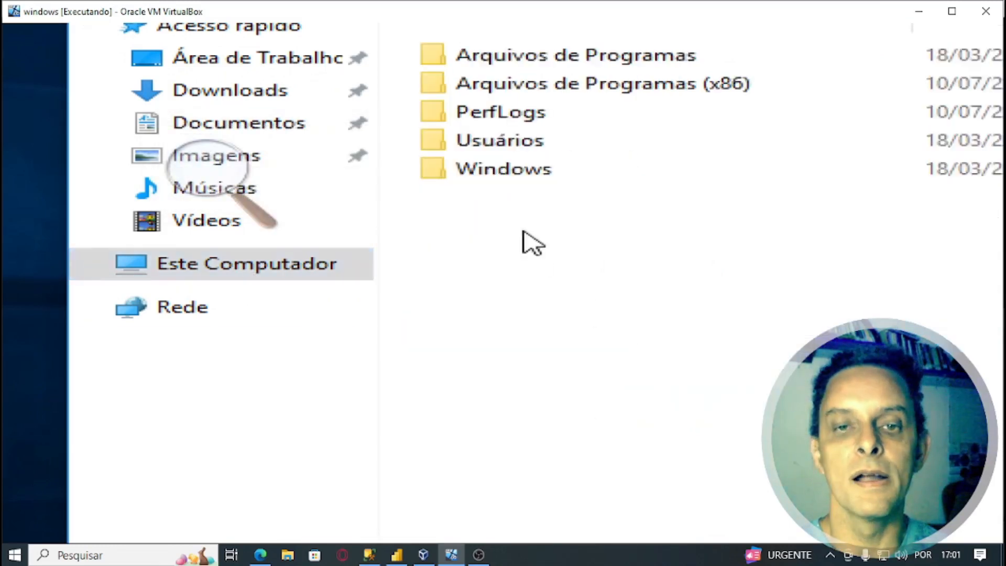
double_click(502, 149)
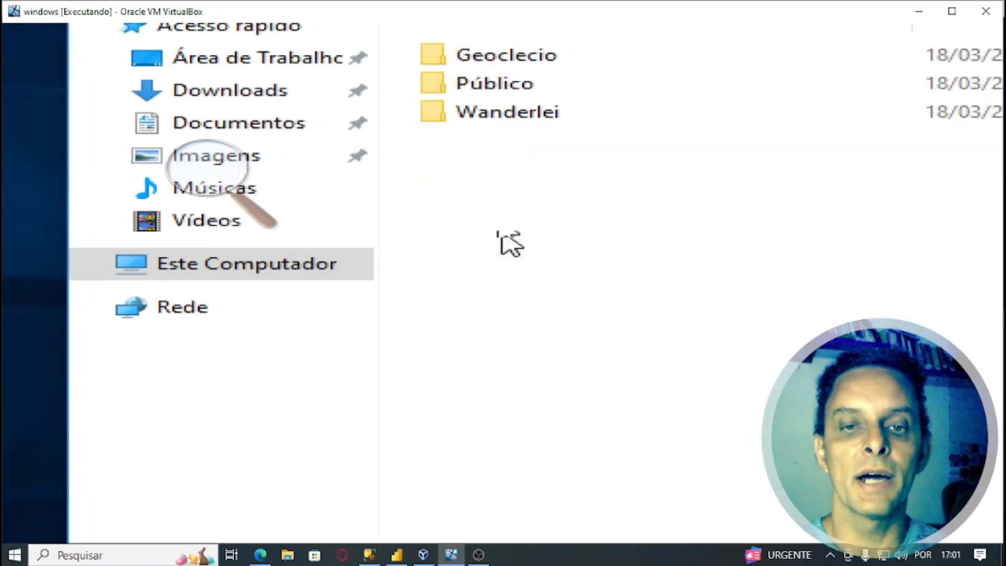
double_click(520, 63)
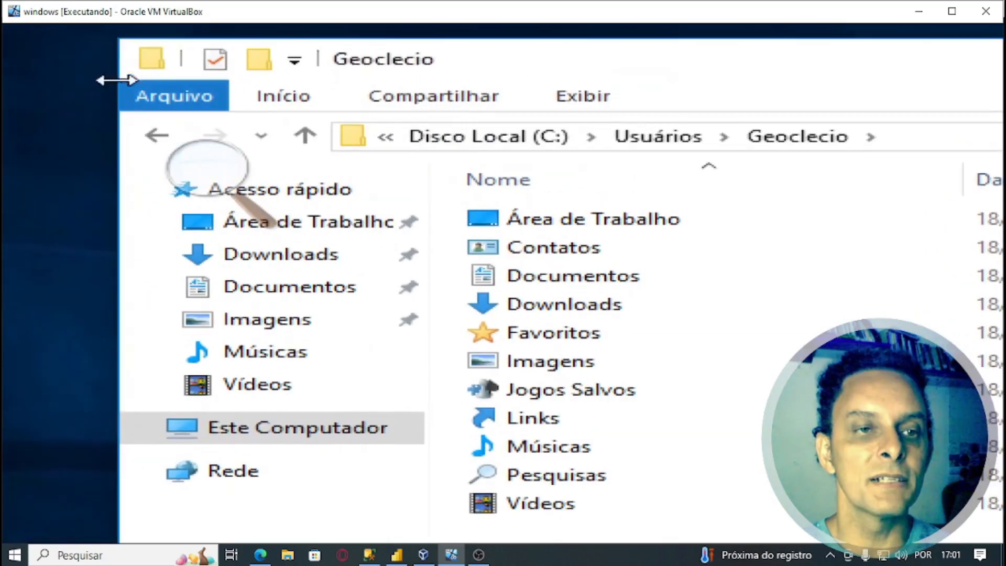
- Return to Usuários, try opening Wanderlei's folder and request permanent access
left_click(155, 137)
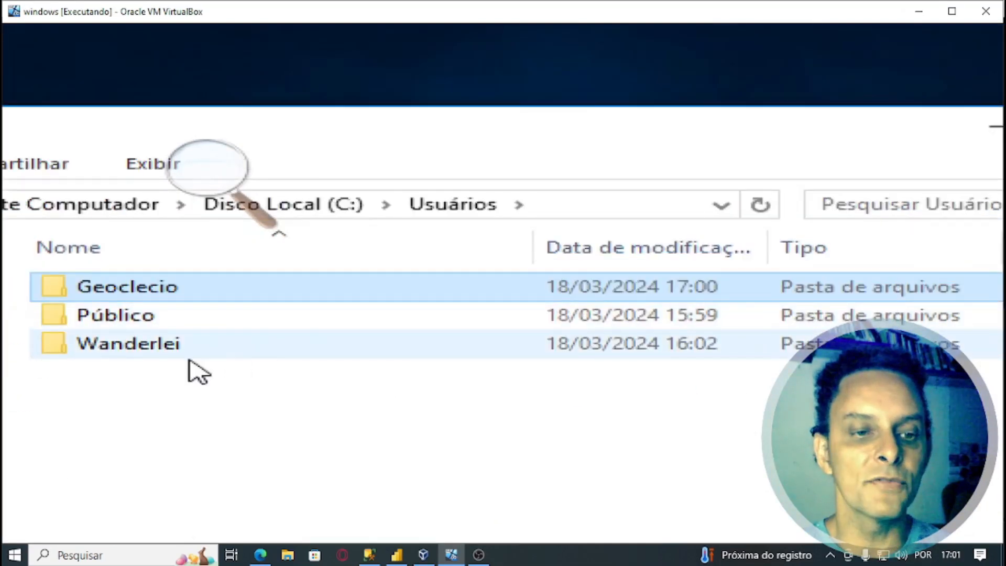
left_click(153, 345)
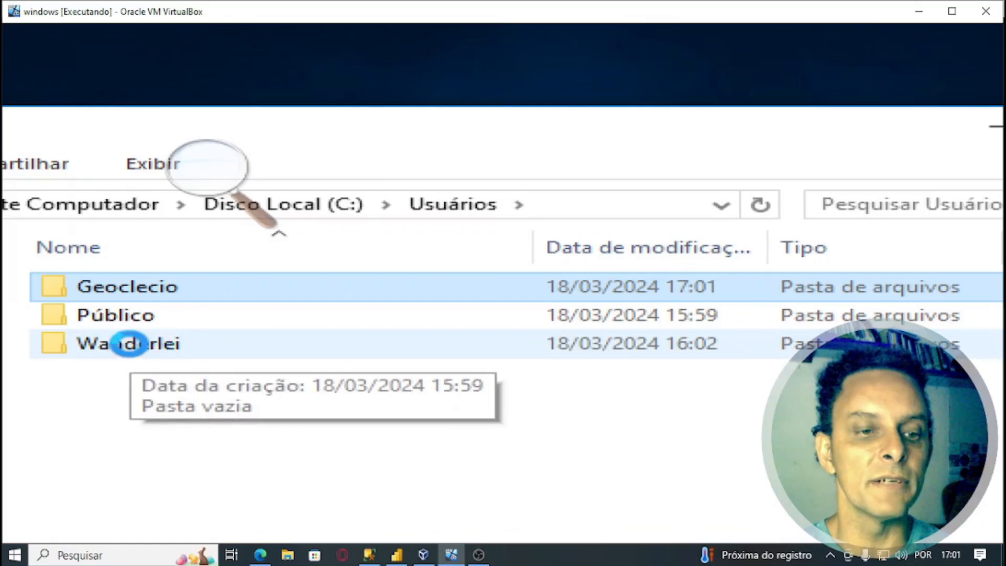
double_click(132, 346)
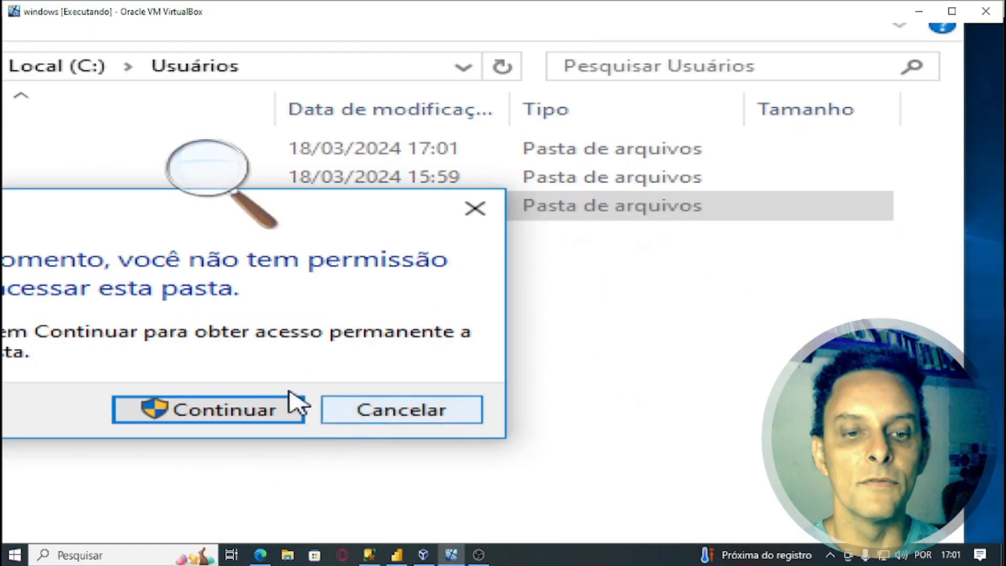
left_click(219, 411)
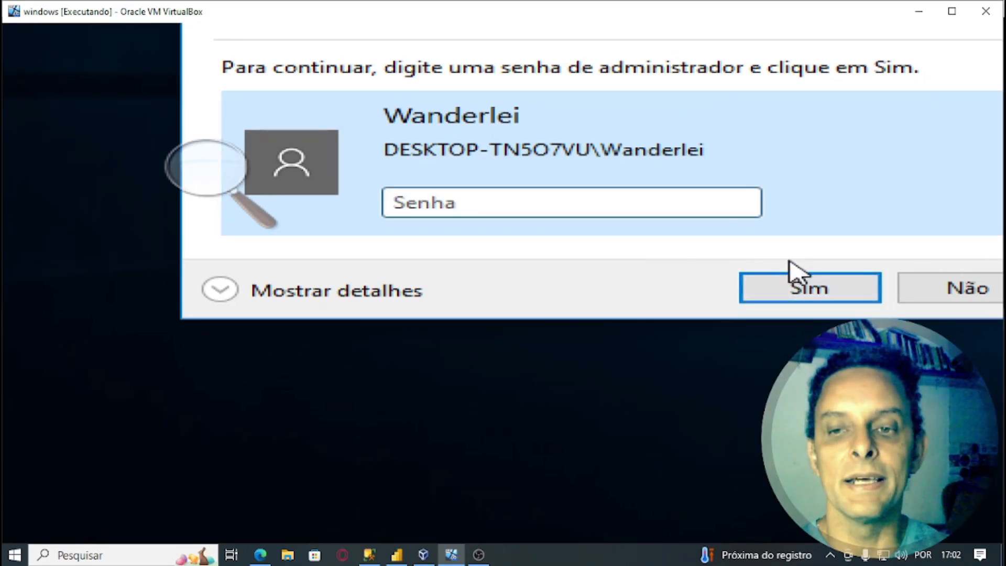
- Decline the administrator password prompt, turn off Magnifier and close the Usuários window
left_click(938, 304)
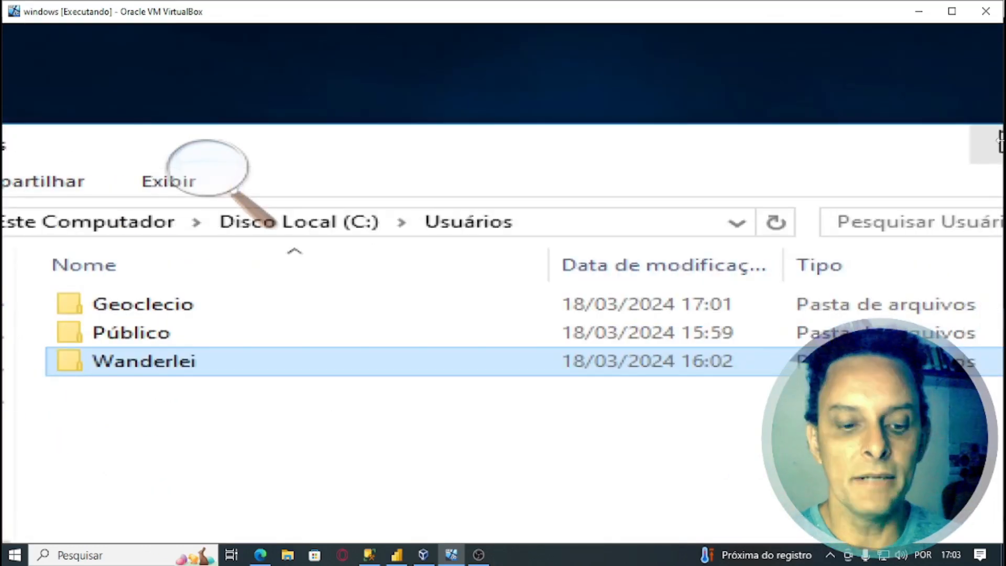
key("super+Escape")
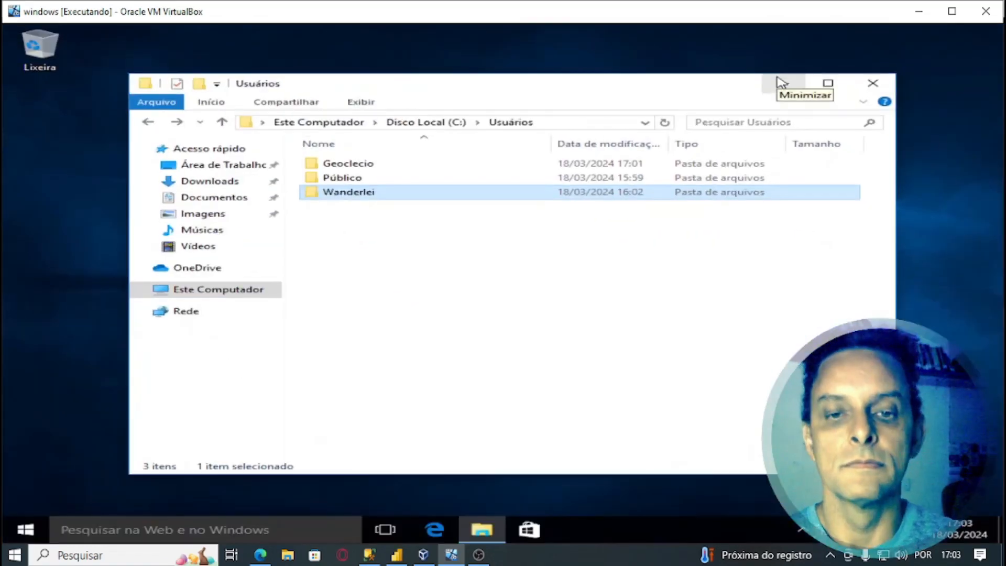
left_click(870, 84)
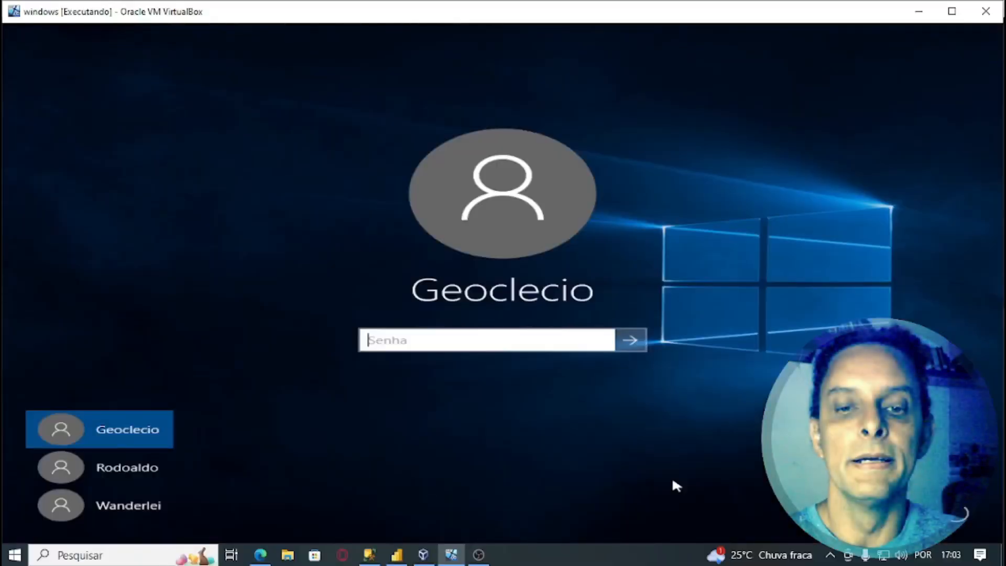
- Sign in to the Rodoaldo account by entering its password
left_click(132, 471)
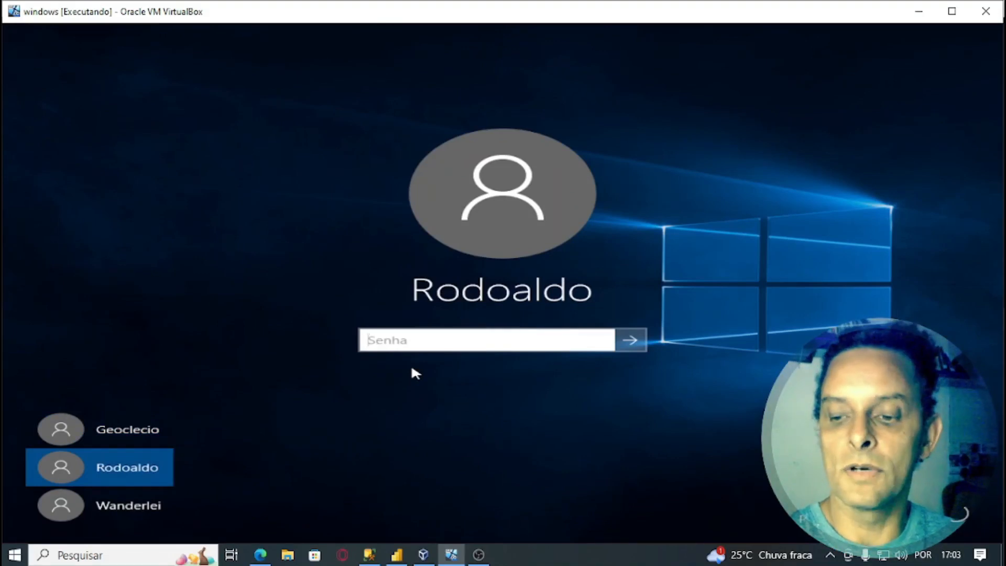
type("123")
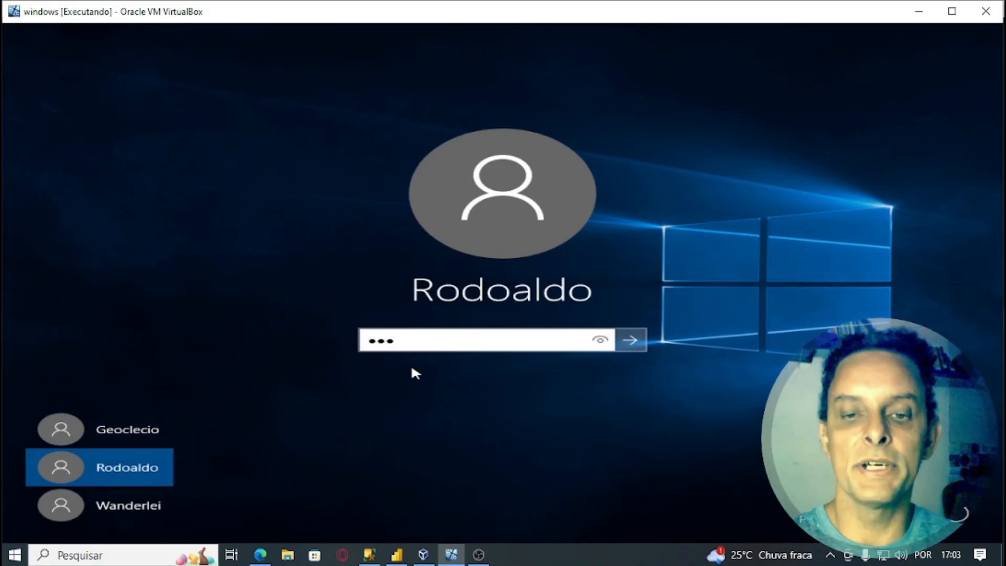
key("Return")
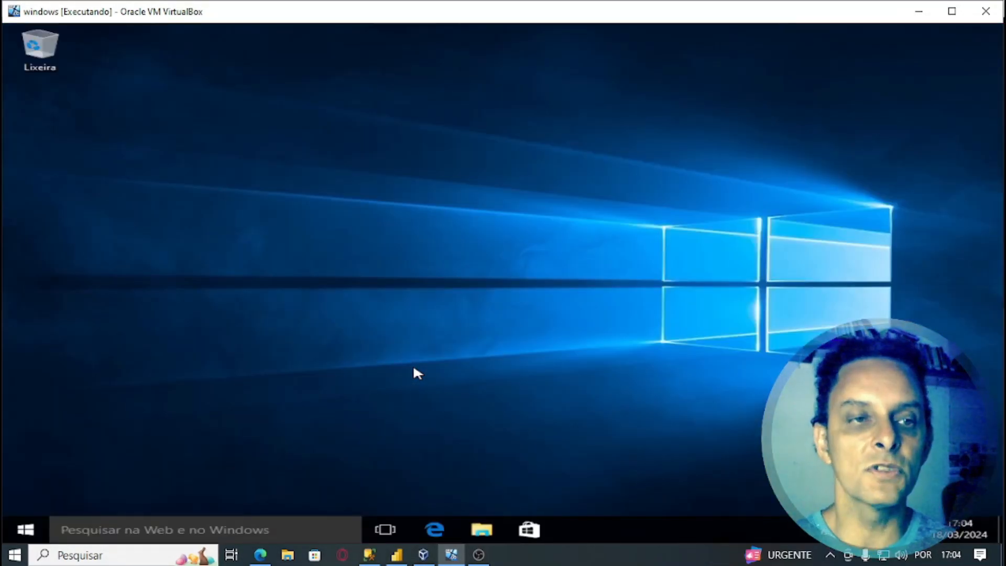
left_click(482, 530)
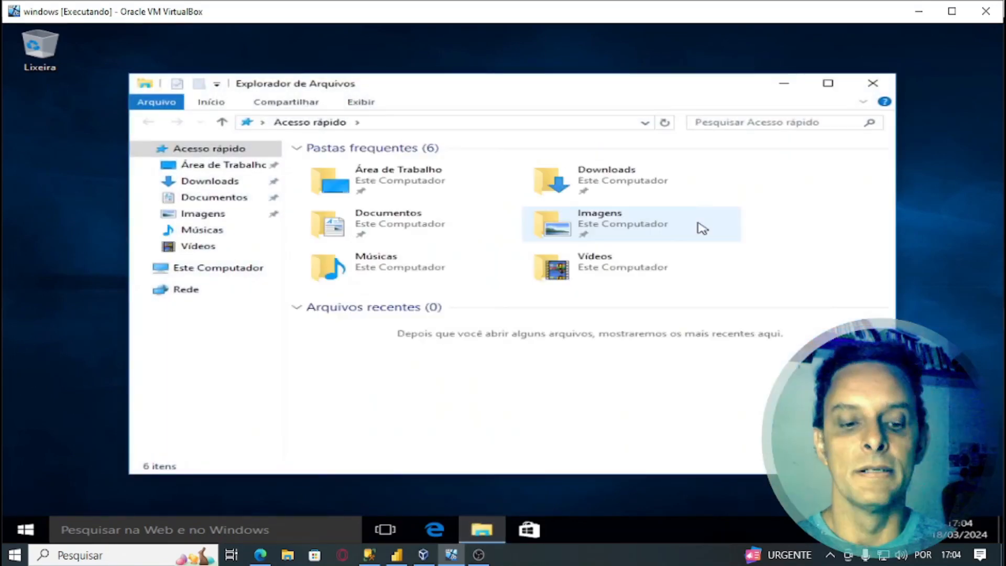
key("super+plus")
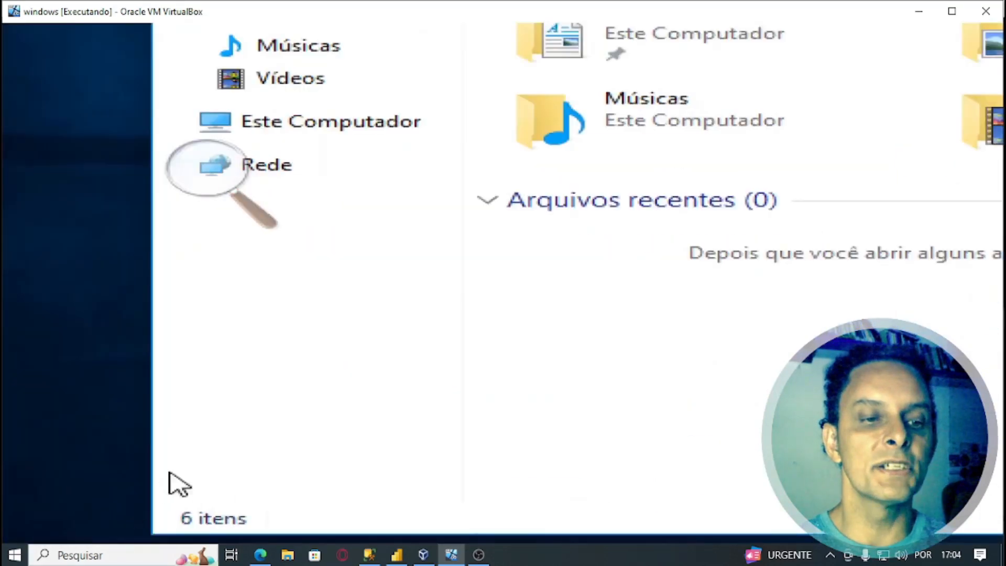
left_click(325, 126)
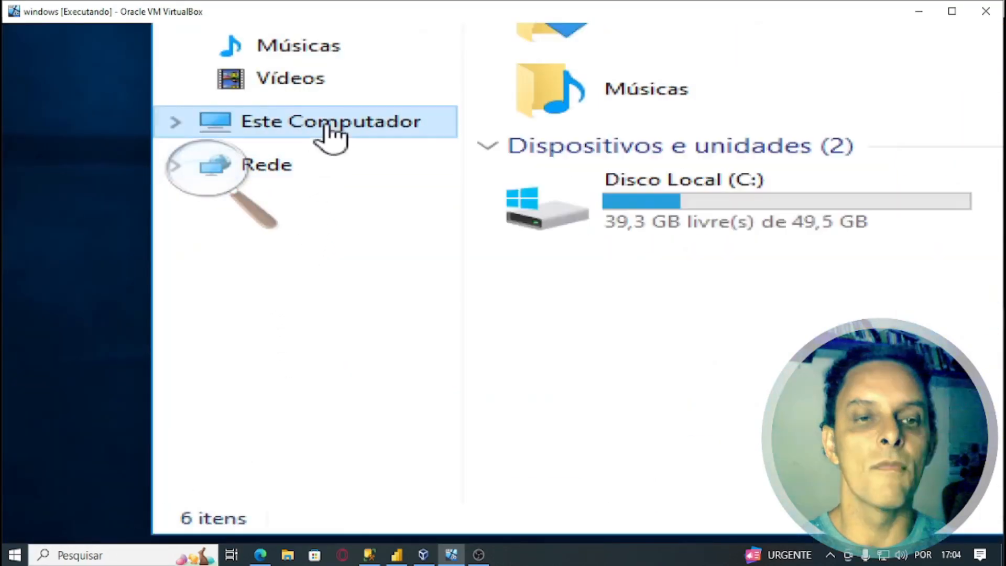
left_click(736, 210)
double_click(736, 209)
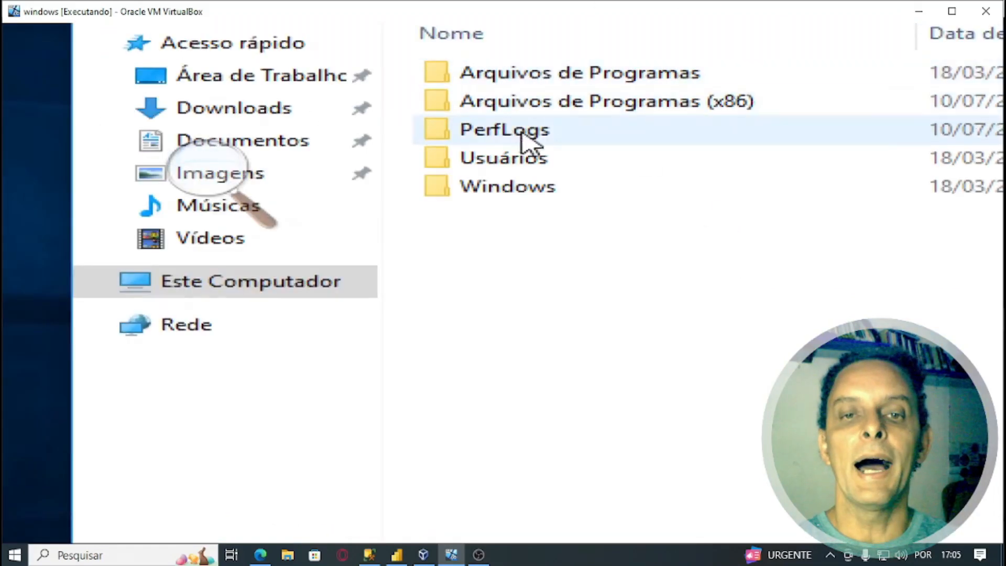
double_click(518, 160)
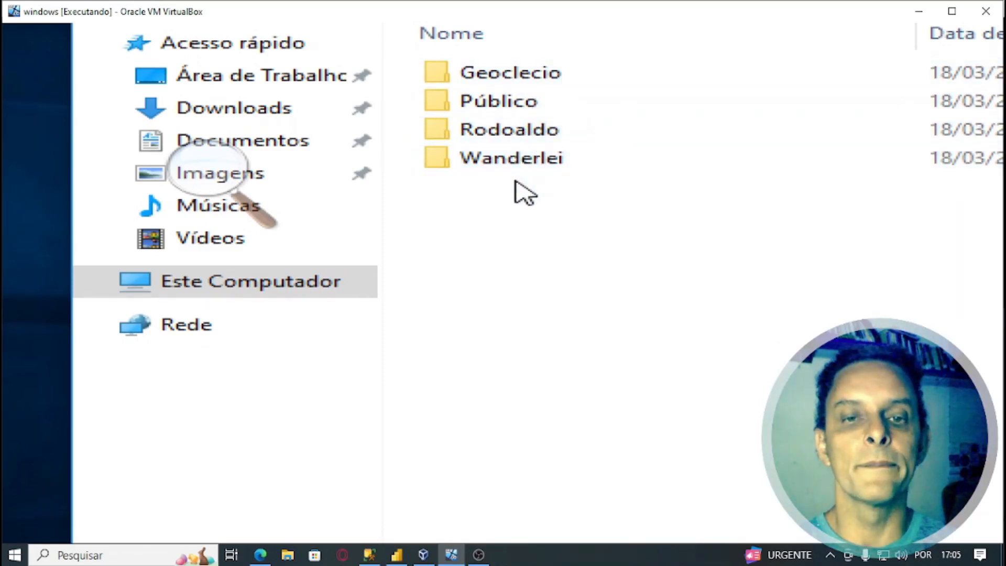
mouse_move(528, 132)
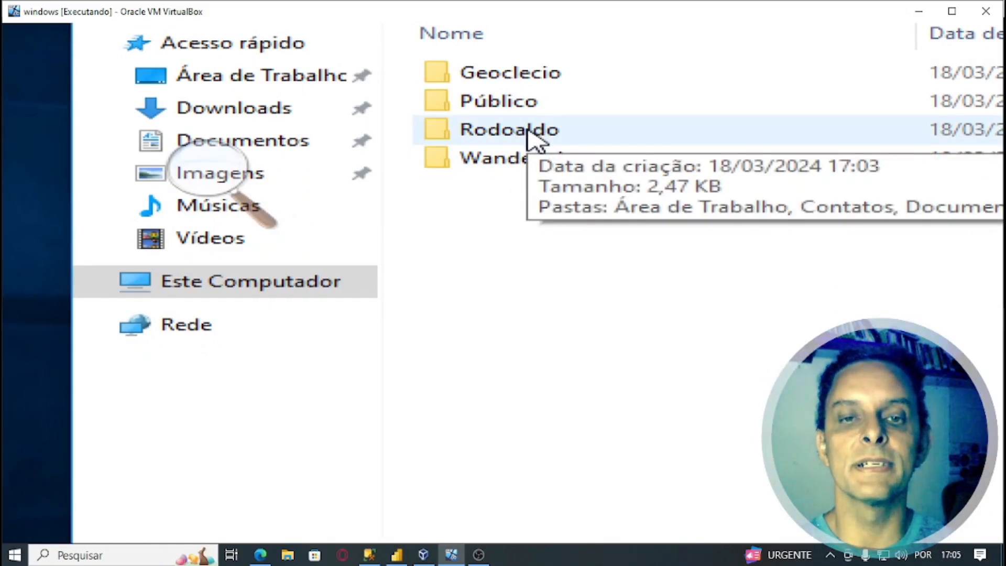
double_click(528, 130)
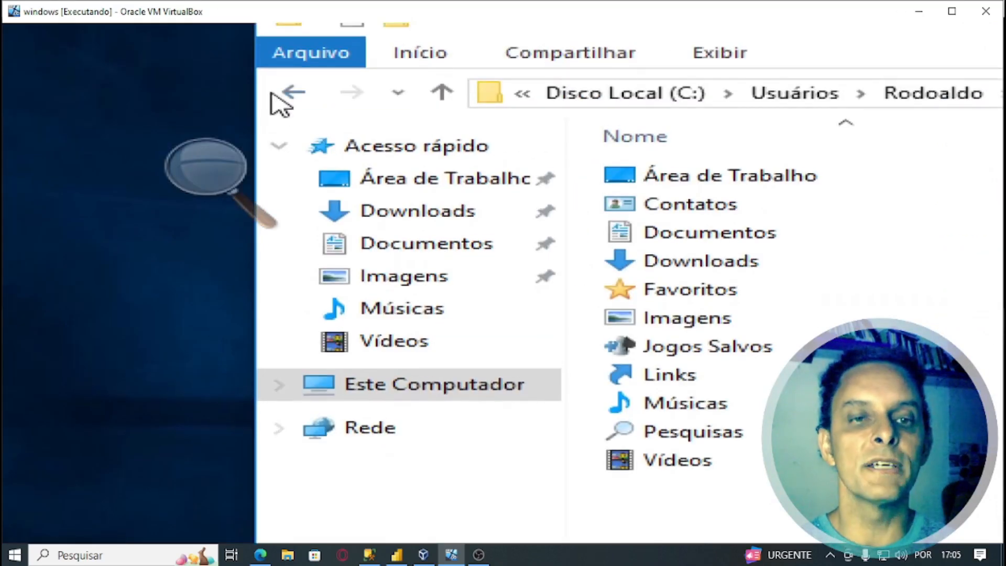
- Go back to Usuários and try opening Geoclecio's folder
left_click(285, 93)
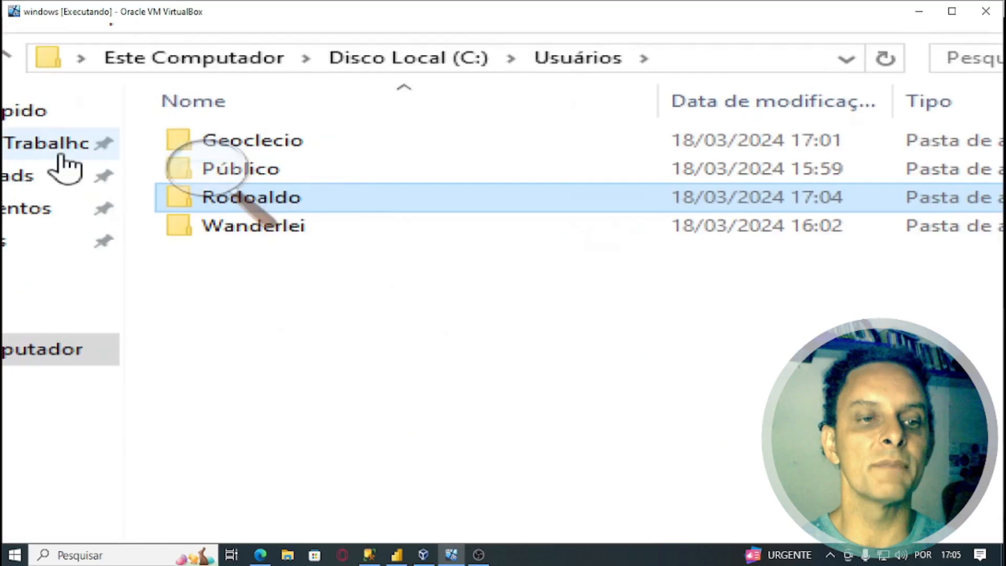
left_click(108, 149)
double_click(279, 146)
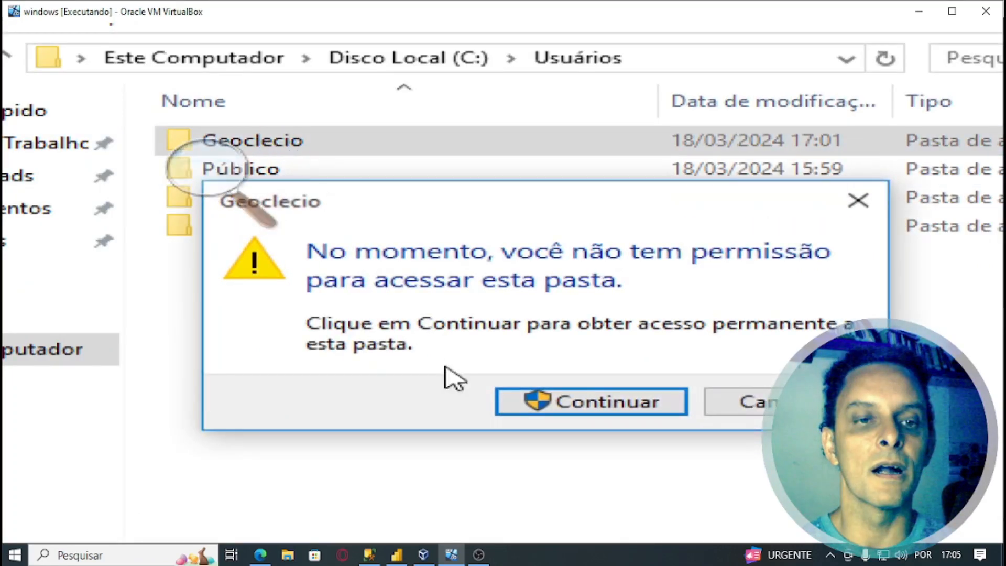
- Request permanent access to Geoclecio's folder in the permission dialog
left_click(568, 405)
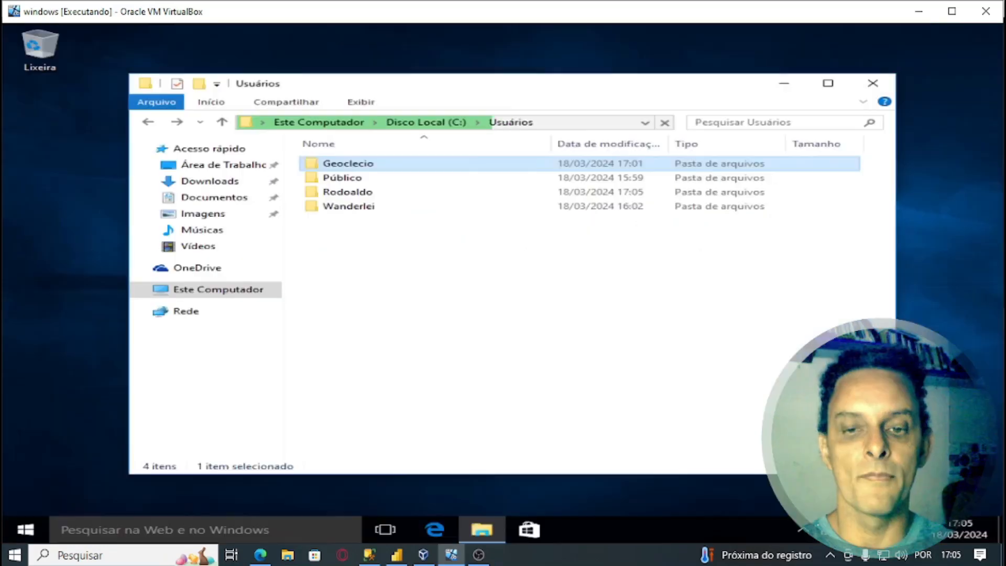
- Toggle Magnifier on and off, then close the Usuários folder window
key("super+plus")
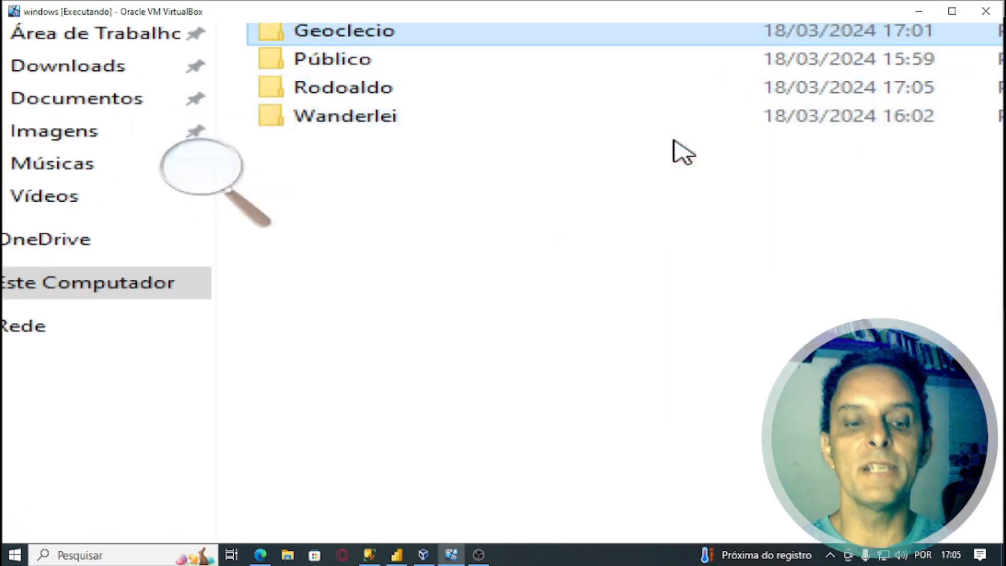
key("super+Escape")
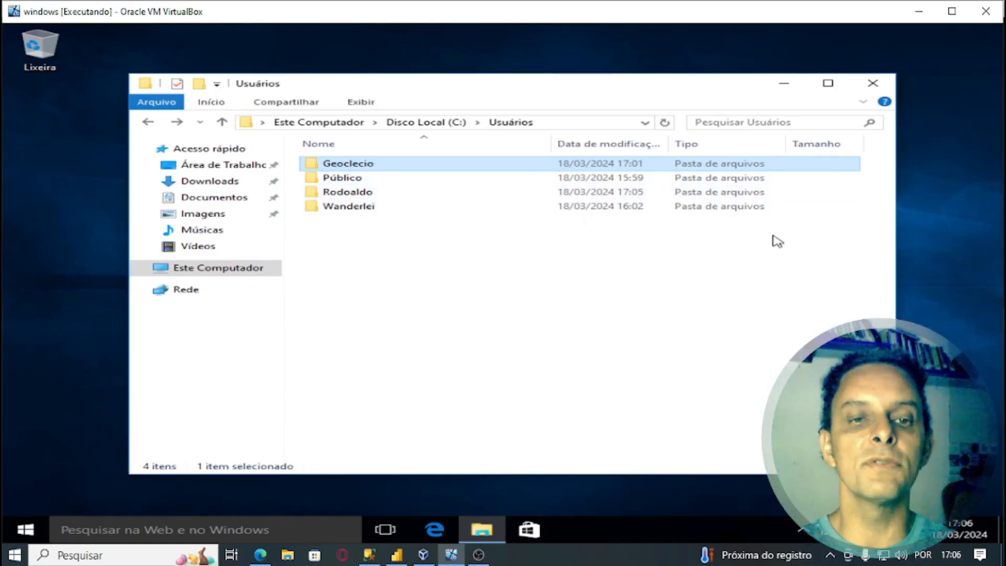
left_click(873, 85)
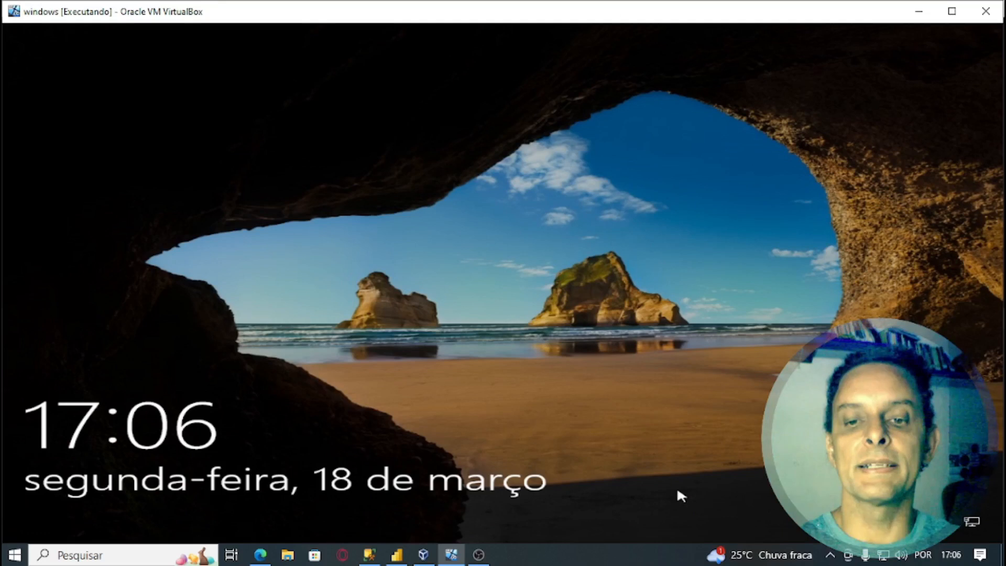
left_click(677, 489)
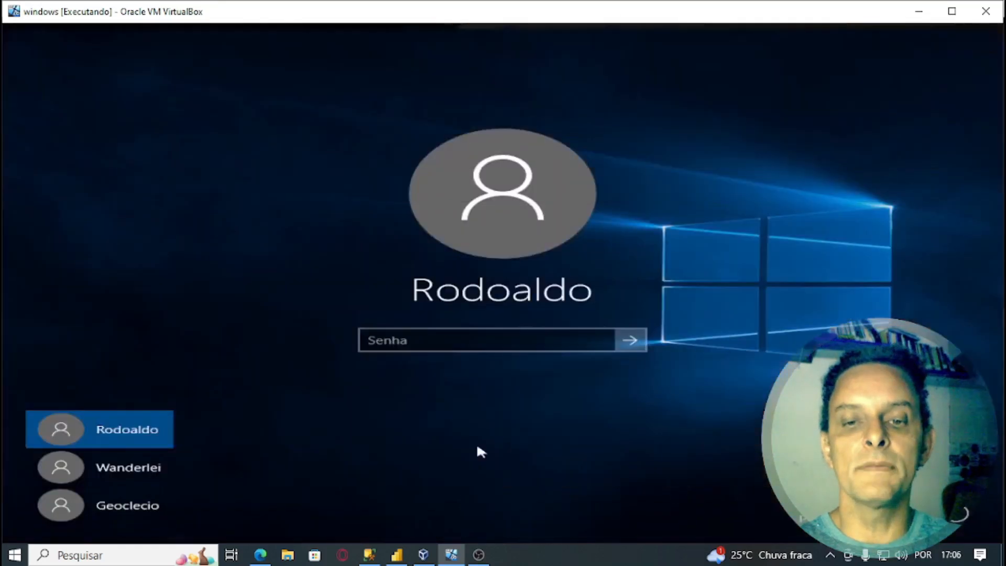
left_click(124, 474)
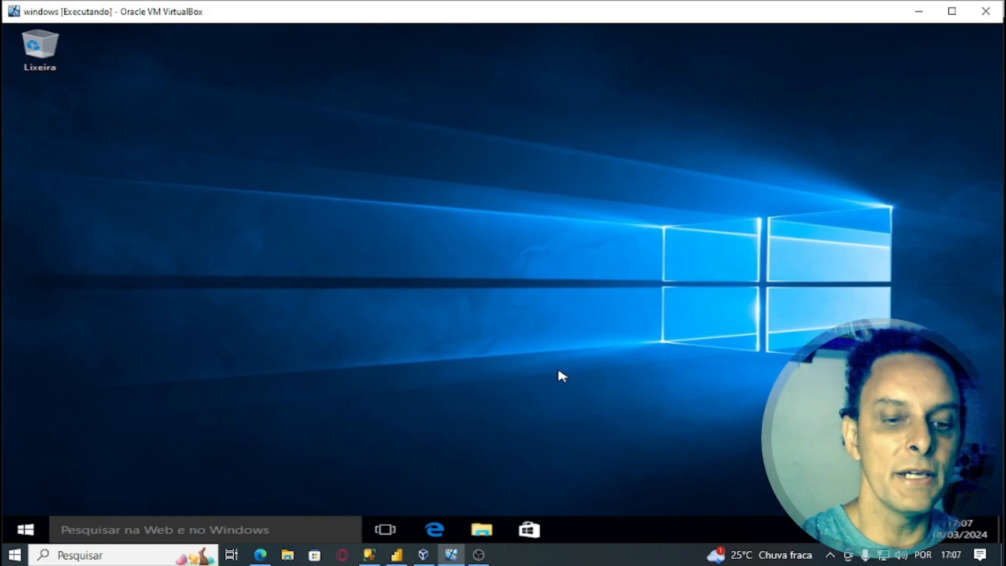
key("super+r")
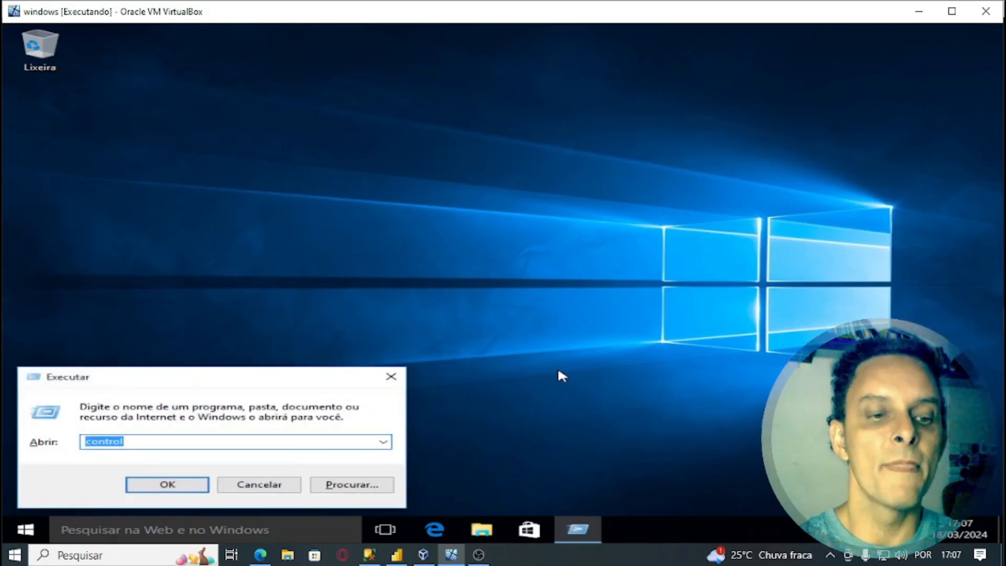
key("super+plus")
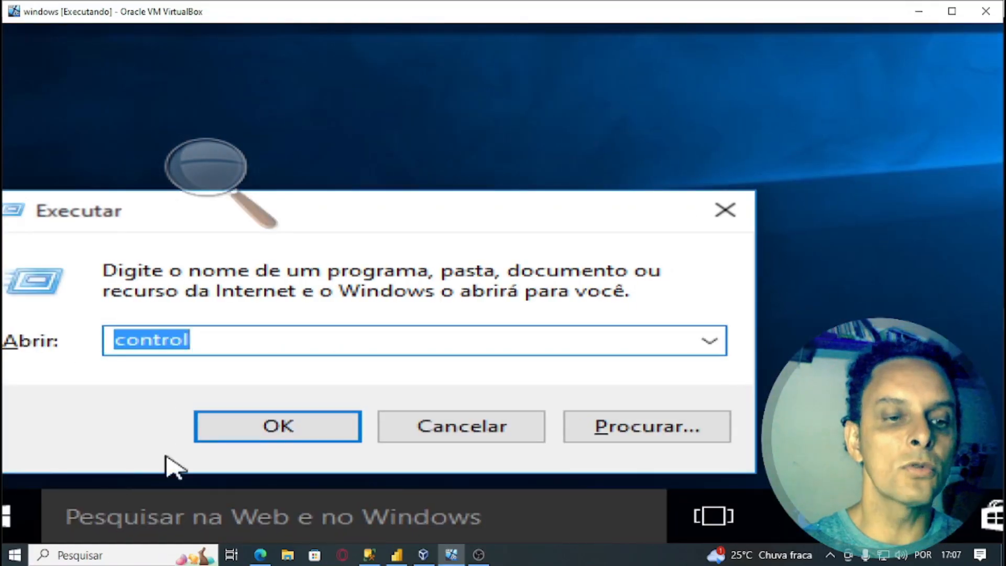
left_click(233, 436)
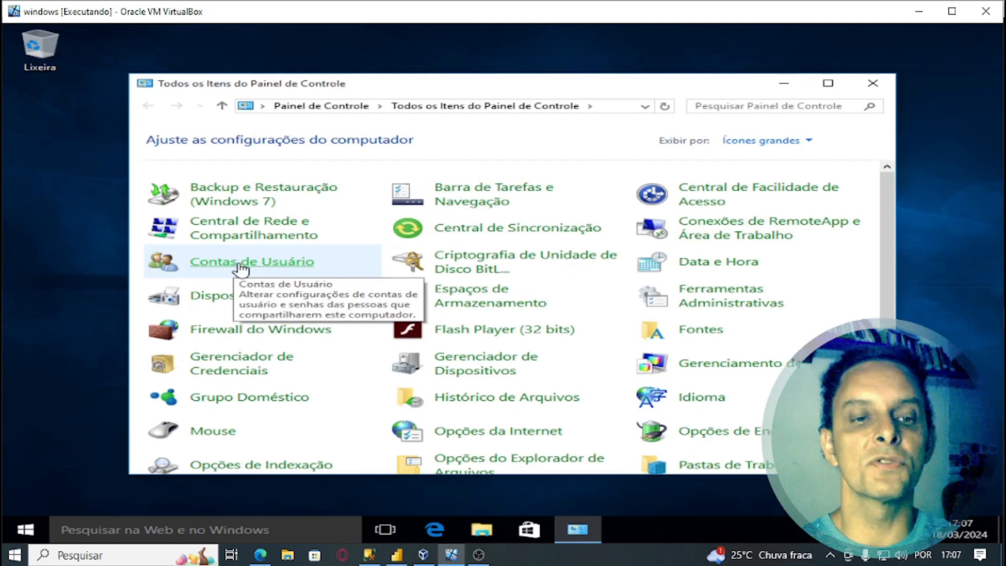
left_click(240, 267)
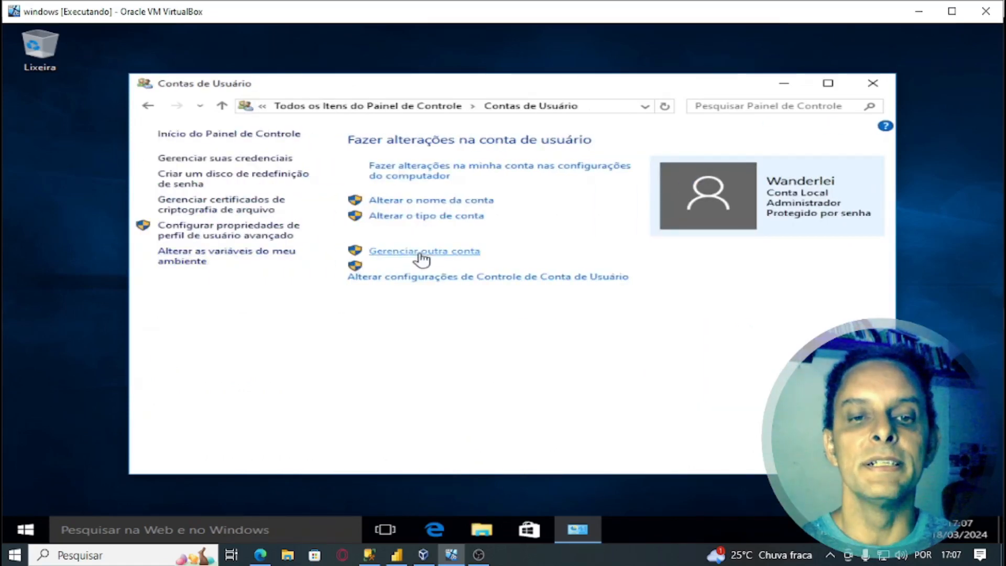
left_click(431, 253)
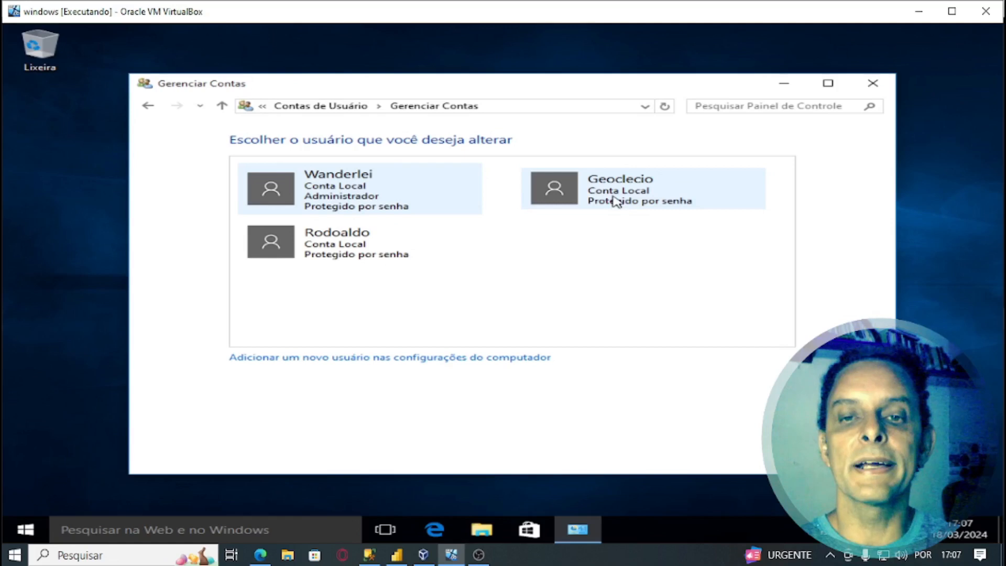
left_click(616, 202)
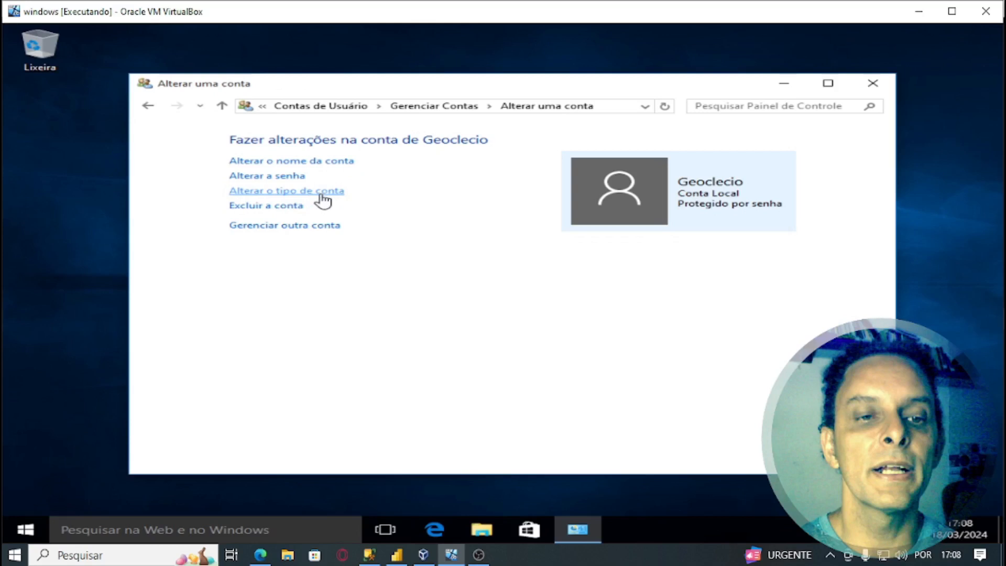
left_click(334, 194)
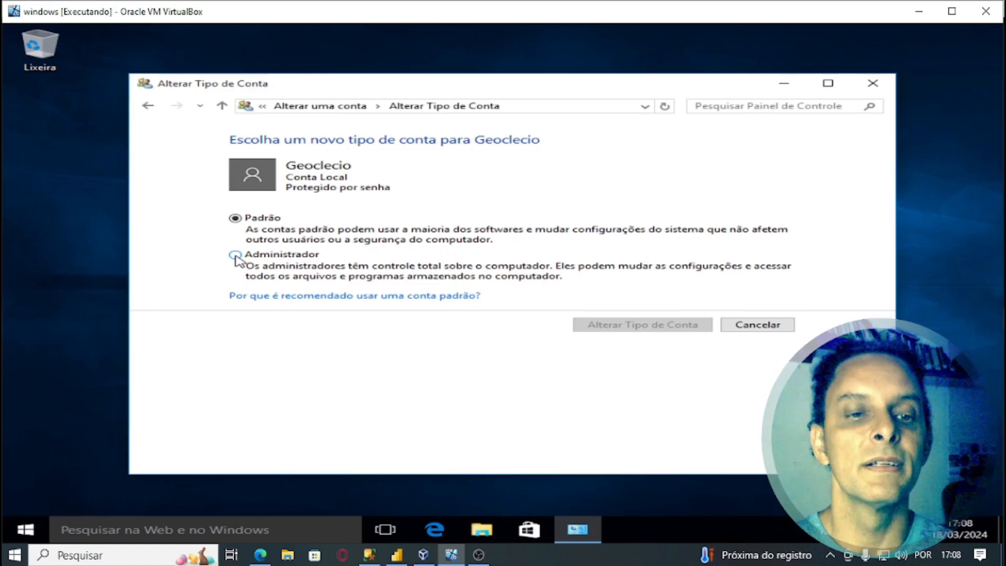
left_click(235, 255)
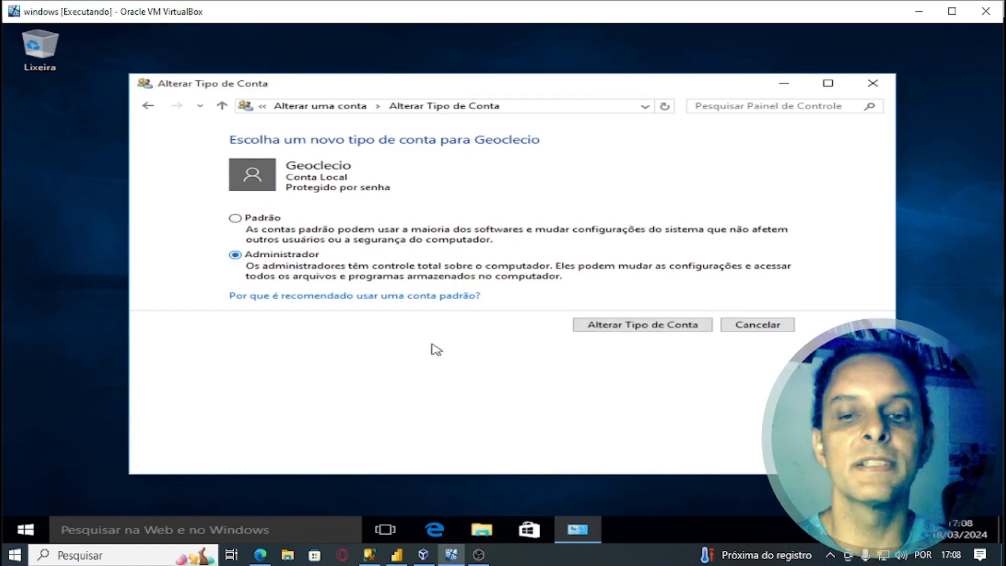
left_click(654, 327)
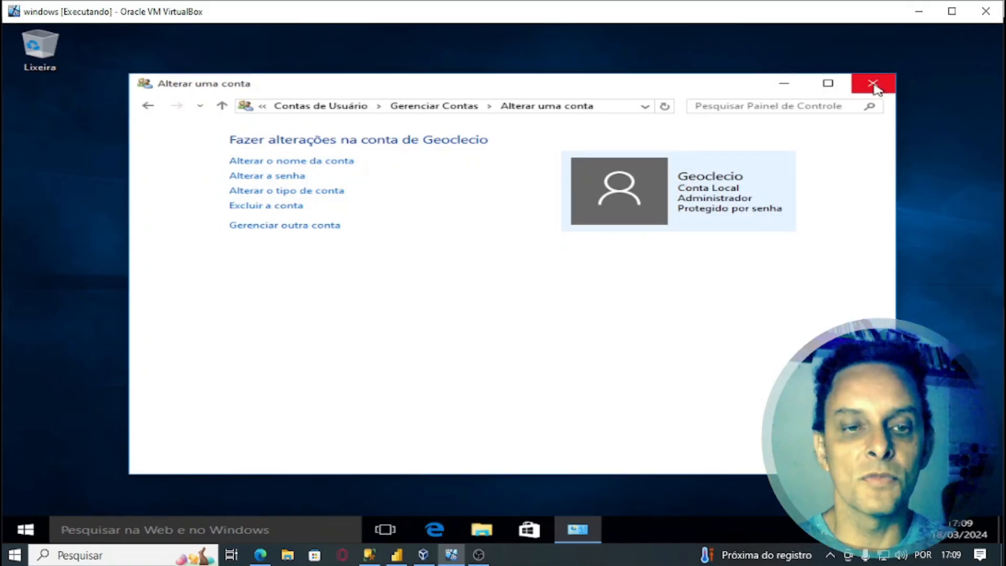
- Close the Control Panel window and sign in to the guest as Geoclecio
left_click(873, 85)
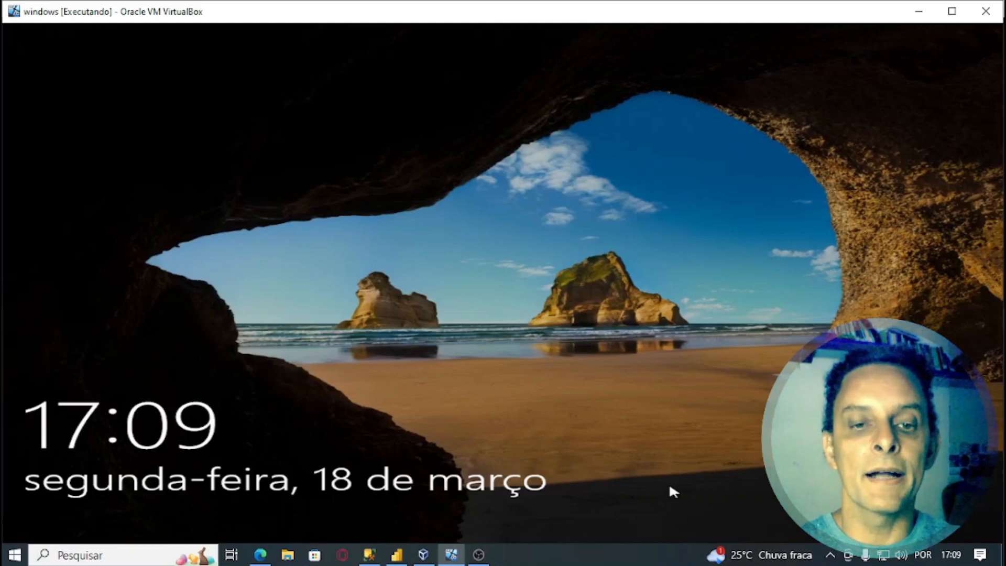
left_click(668, 482)
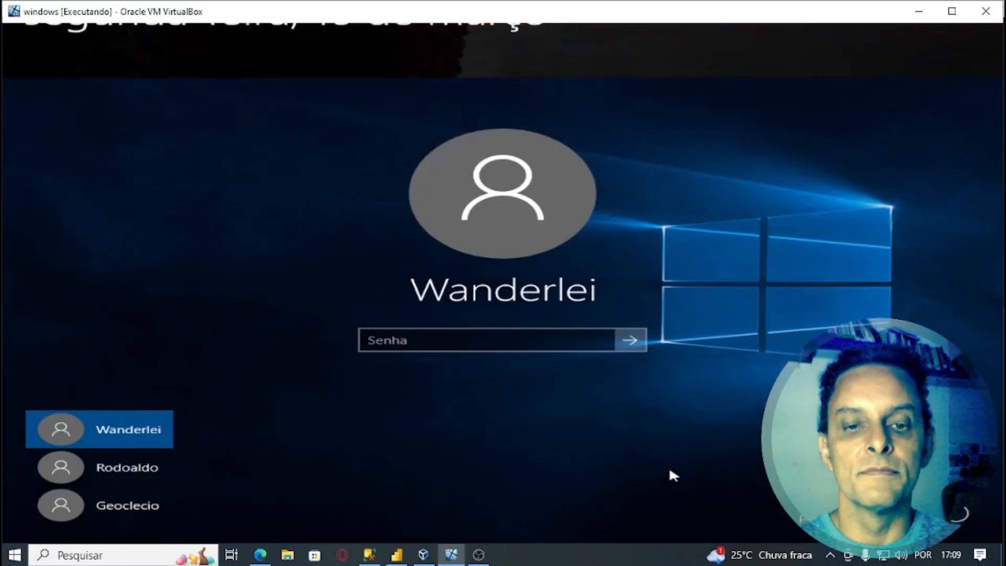
left_click(126, 509)
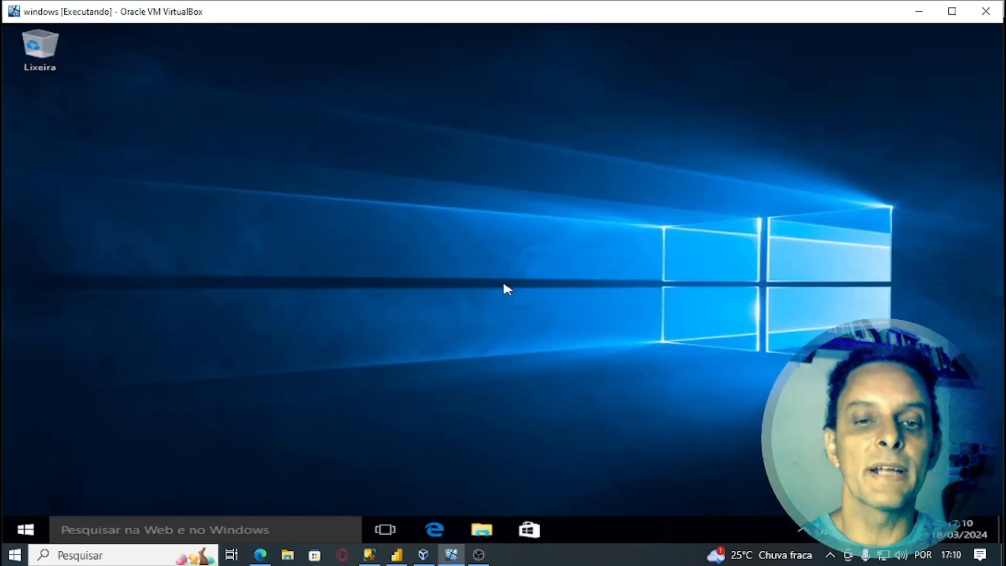
- Open Control Panel and list all its items as large icons
key("super+r")
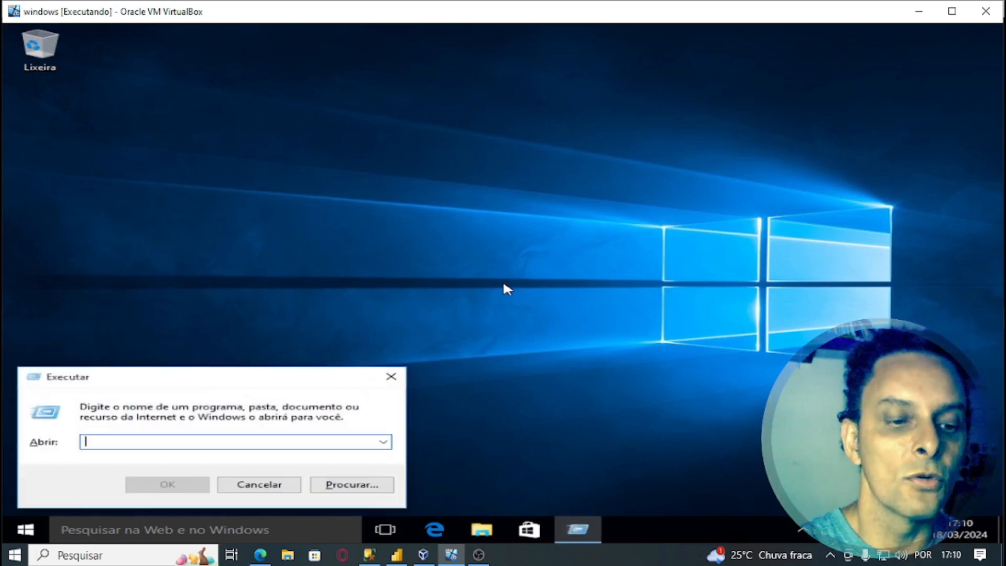
key("super+plus")
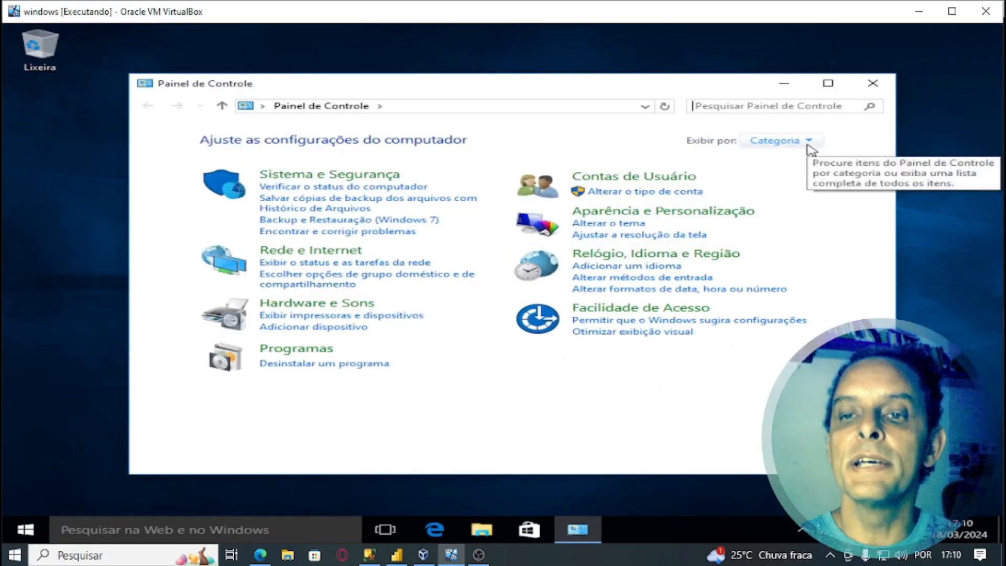
left_click(808, 145)
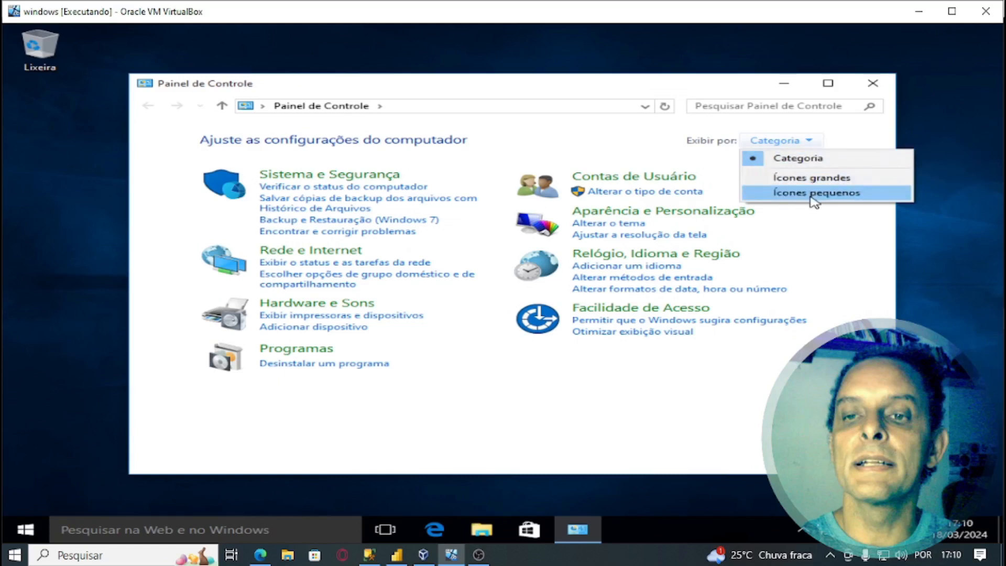
left_click(811, 181)
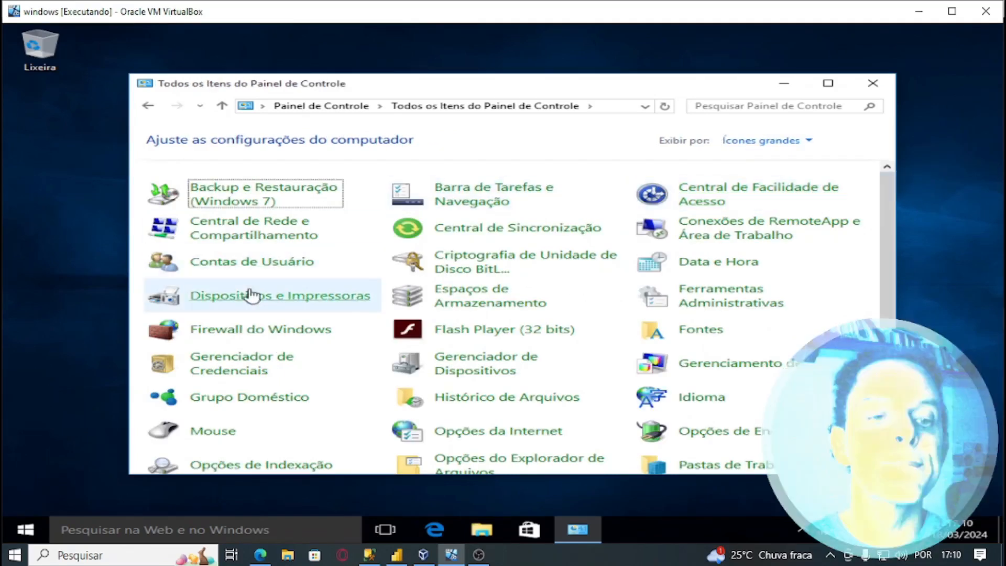
left_click(255, 266)
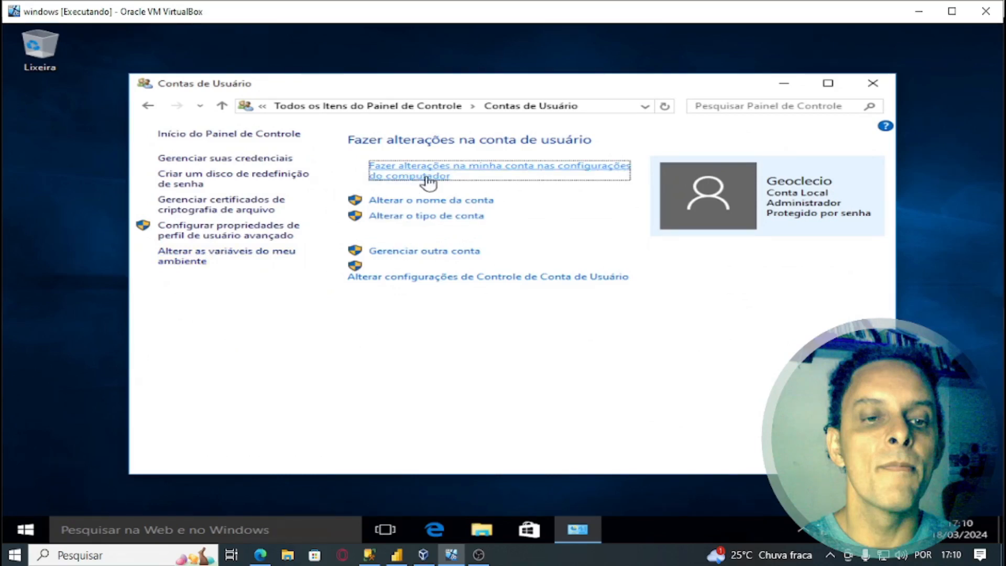
key("super+plus")
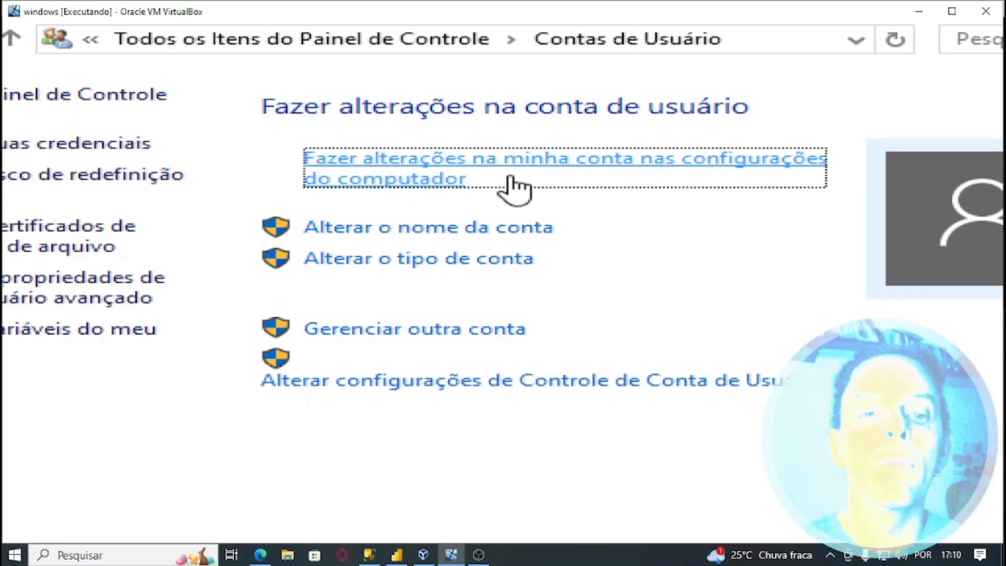
left_click(478, 173)
- Review Geoclecio's Your account page in Settings, then close the account windows
scroll(815, 233, "down", 5)
scroll(815, 236, "down", 1)
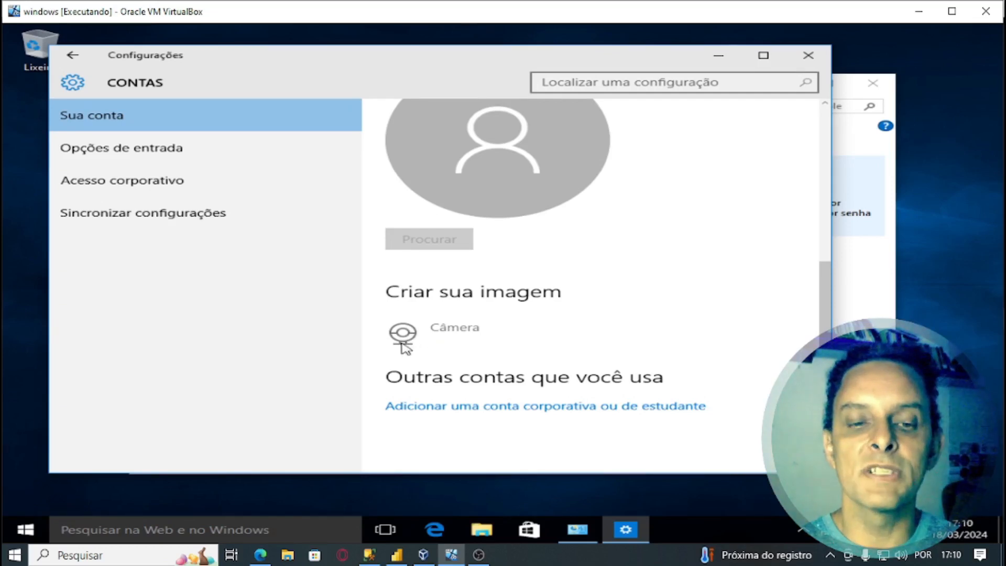
left_click_drag(824, 340, 824, 344)
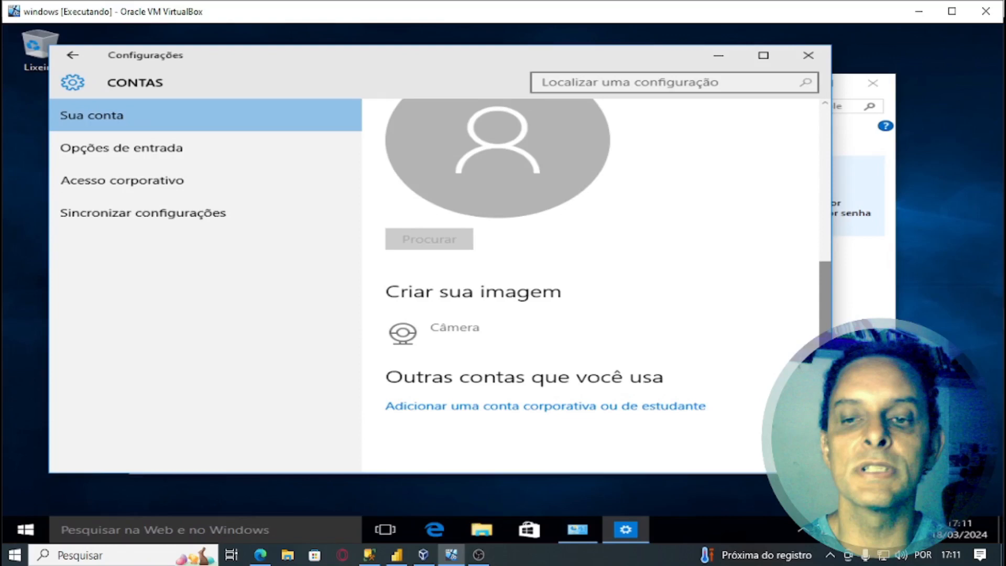
scroll(831, 314, "up", 4)
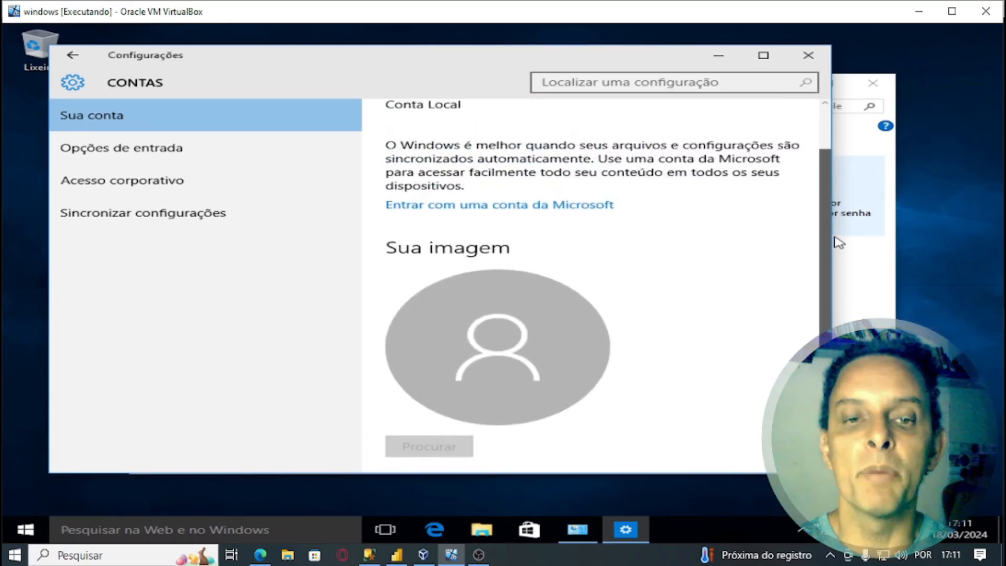
scroll(838, 244, "up", 1)
scroll(836, 273, "down", 3)
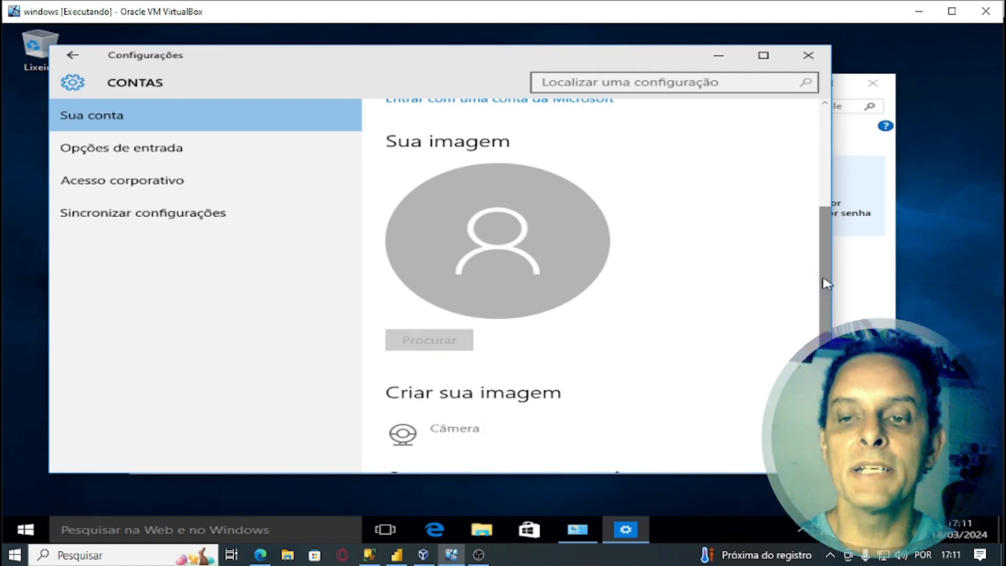
left_click_drag(825, 284, 826, 338)
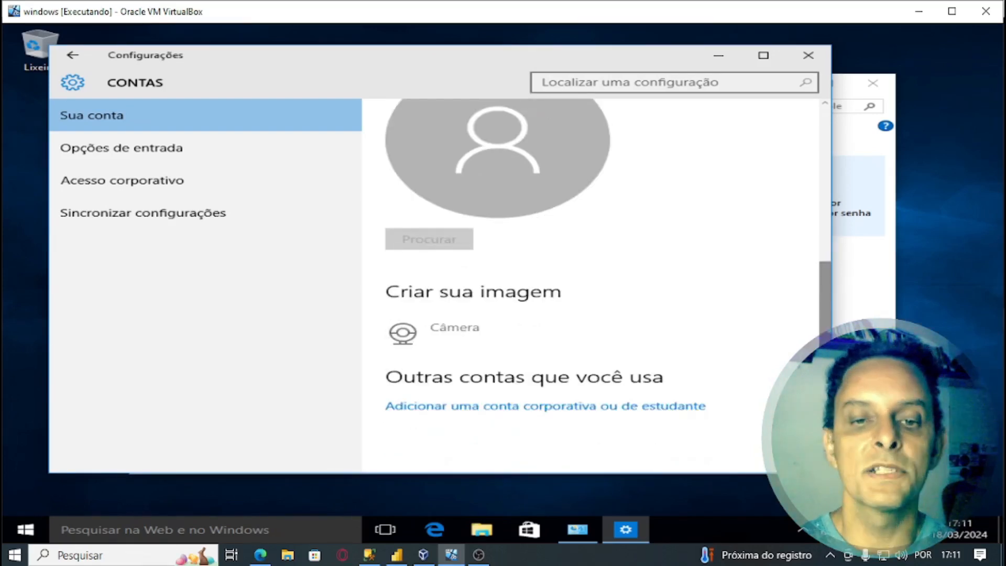
scroll(806, 288, "up", 3)
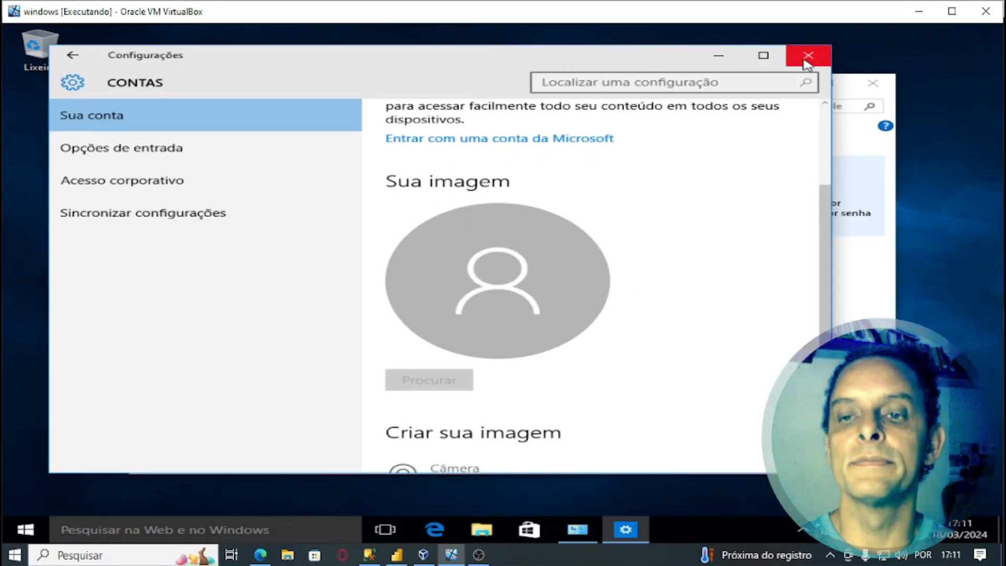
left_click(807, 58)
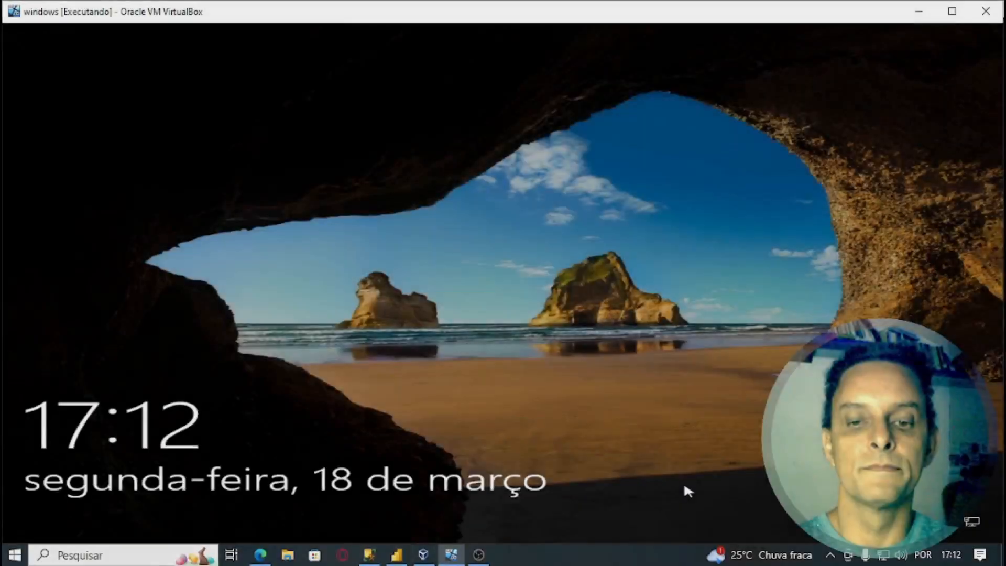
- Sign back in to the guest as Wanderlei from the lock screen
left_click(680, 487)
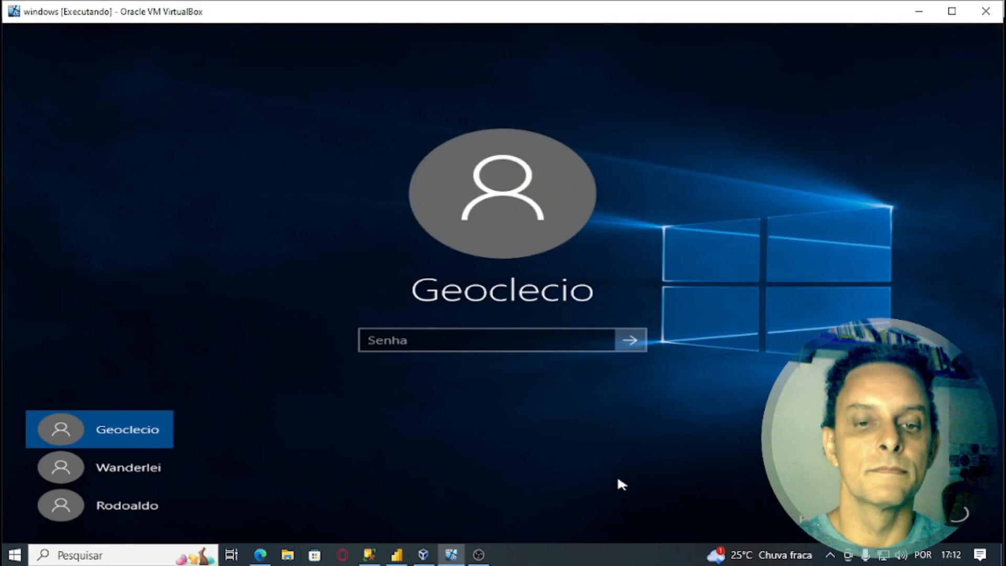
left_click(124, 474)
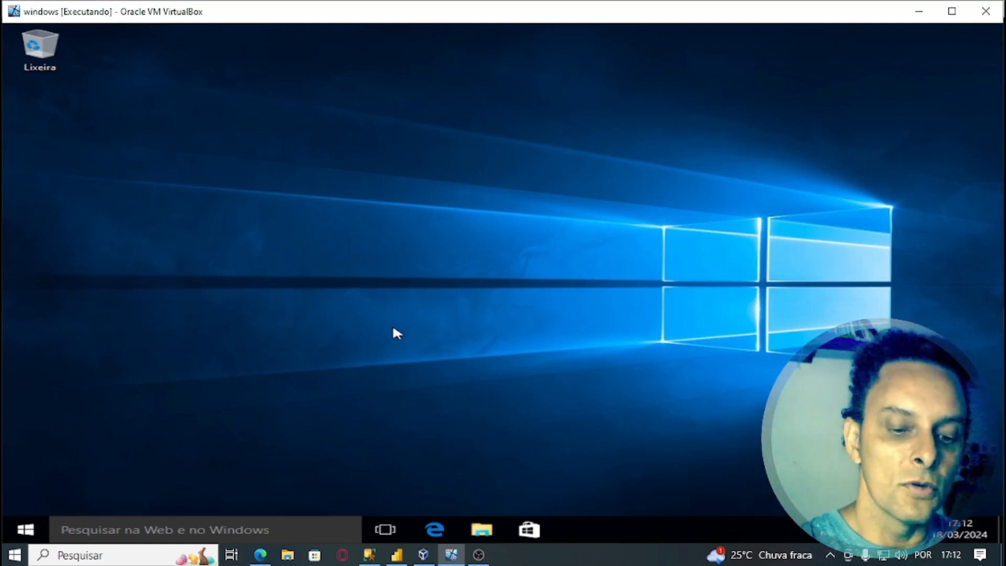
key("super+r")
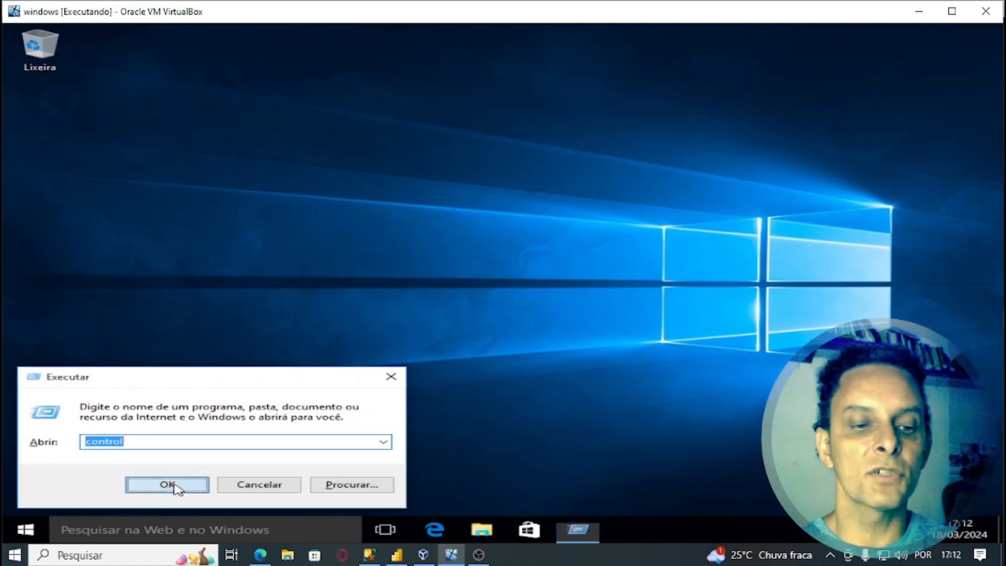
- Launch Control Panel and open Ferramentas Administrativas from its large-icon list
left_click(167, 484)
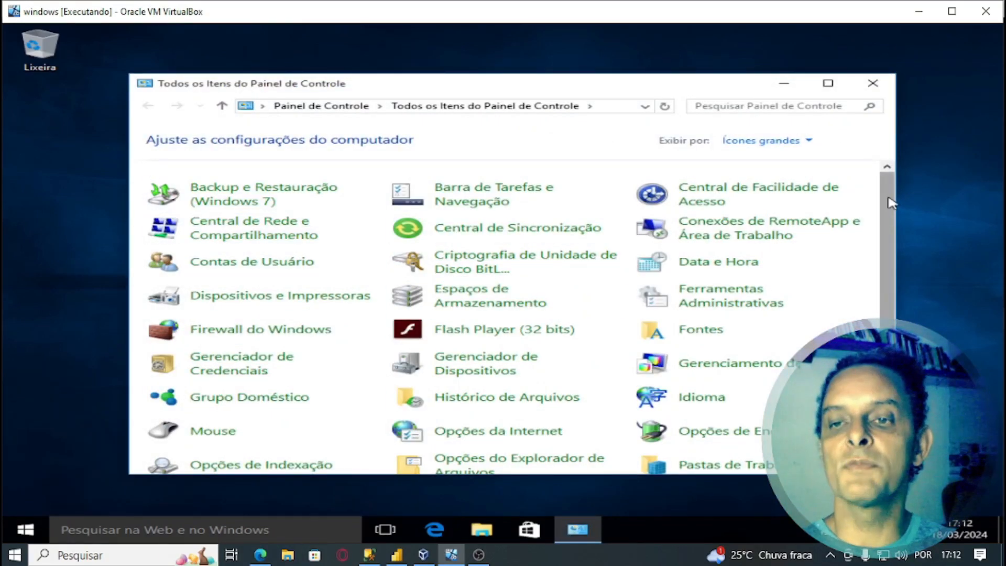
left_click_drag(892, 226, 891, 247)
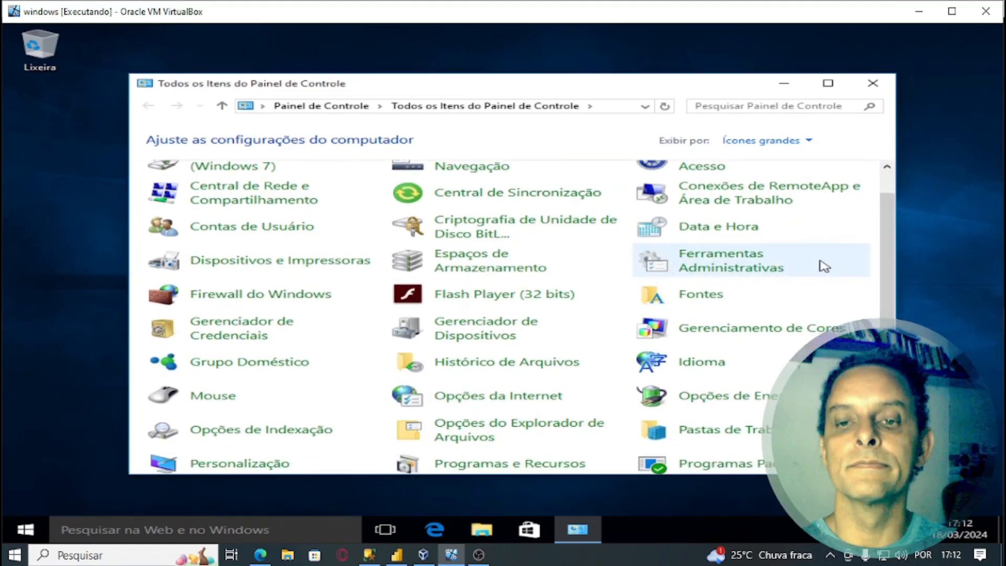
key("super+plus")
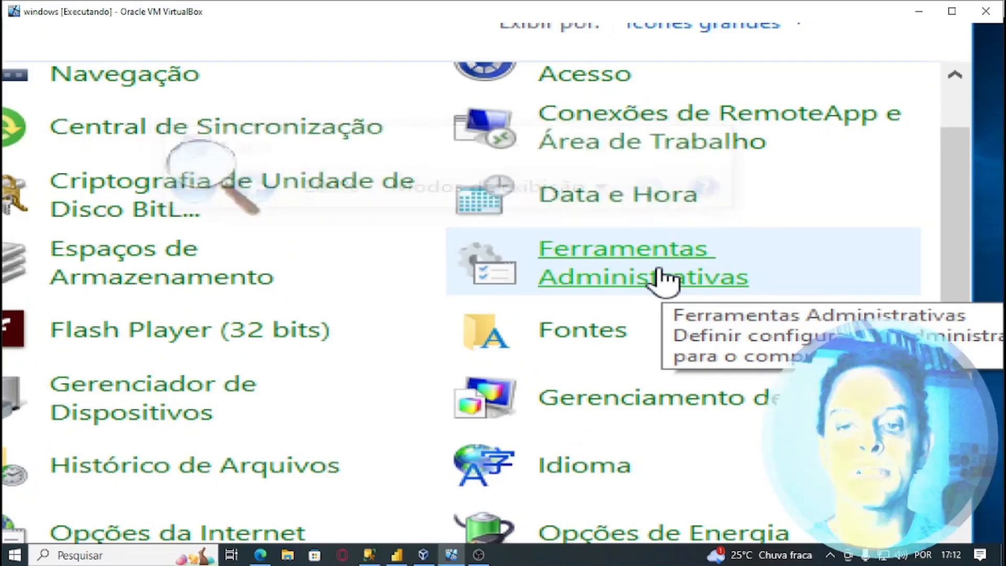
left_click(662, 278)
key("super+Escape")
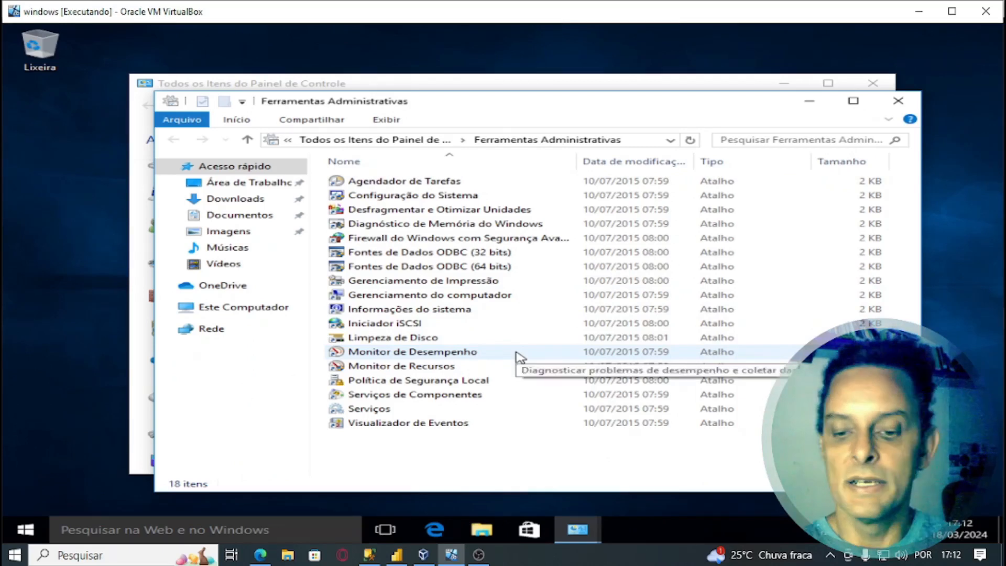
- Launch Gerenciamento do computador and open Usuários under Usuários e Grupos Locais
key("super+plus")
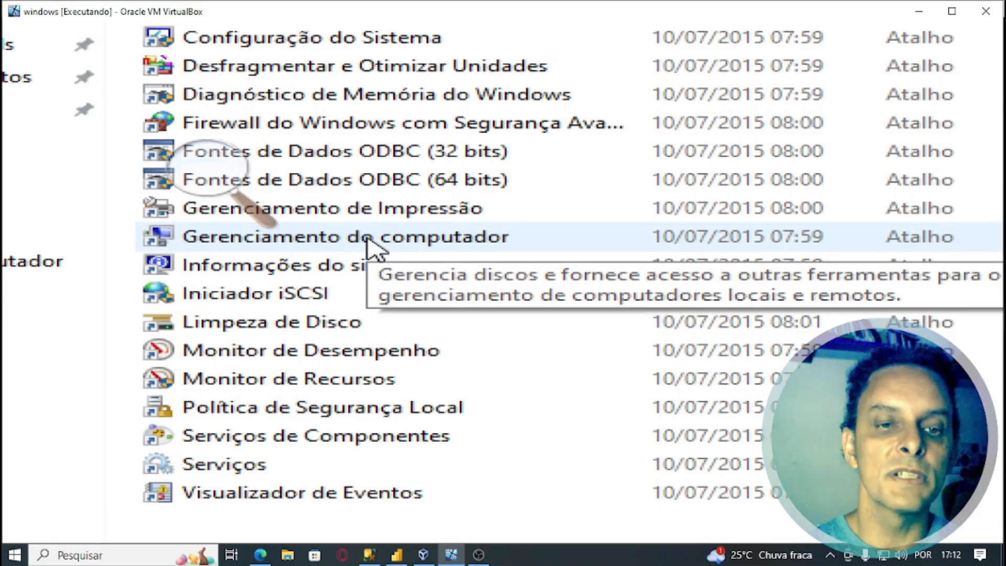
double_click(369, 241)
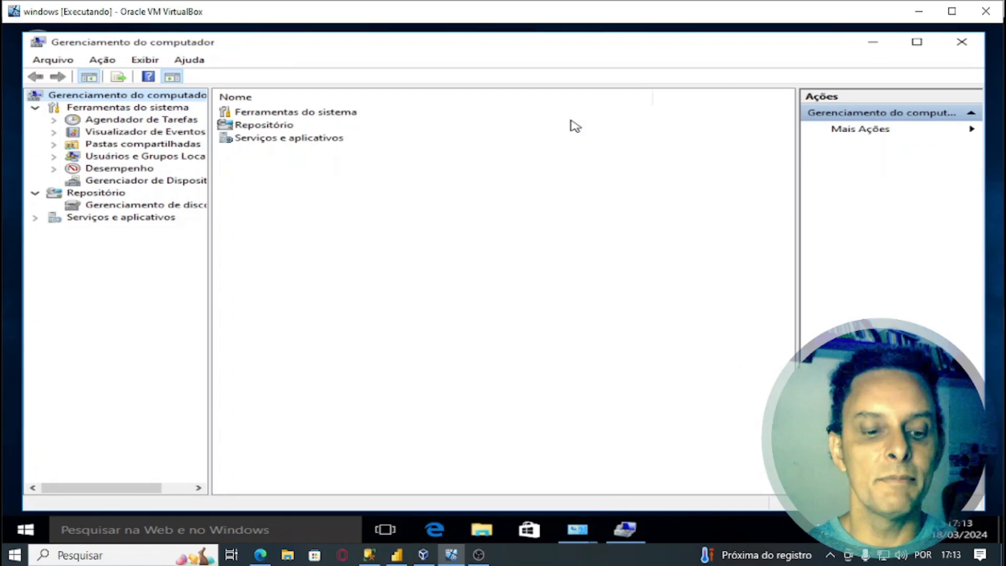
key("super+plus")
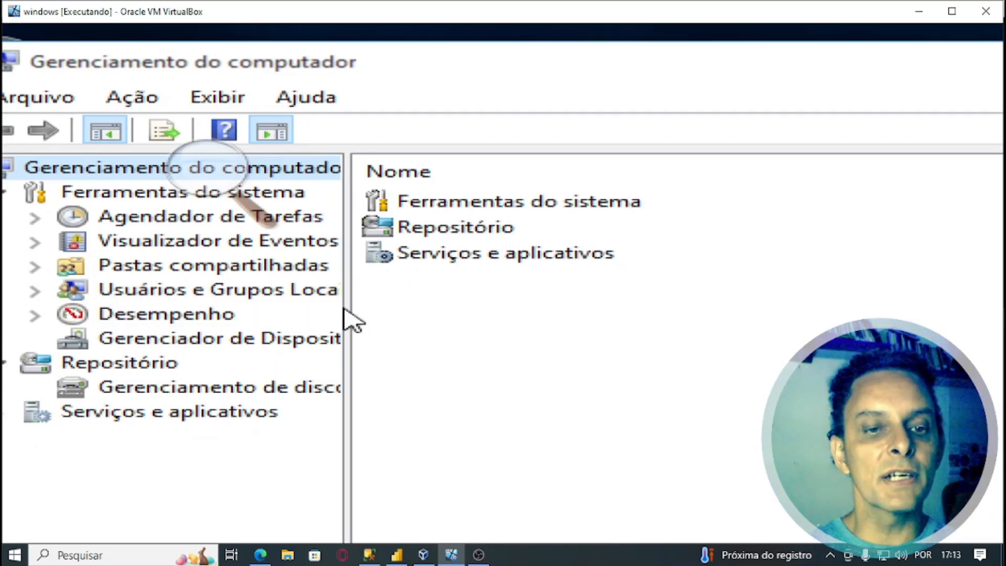
left_click_drag(348, 313, 380, 316)
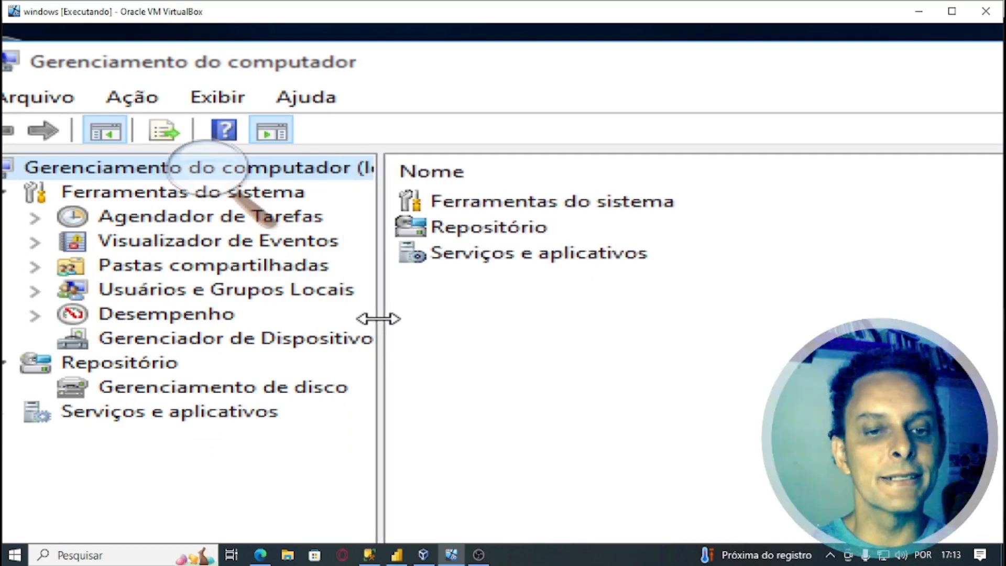
left_click(125, 296)
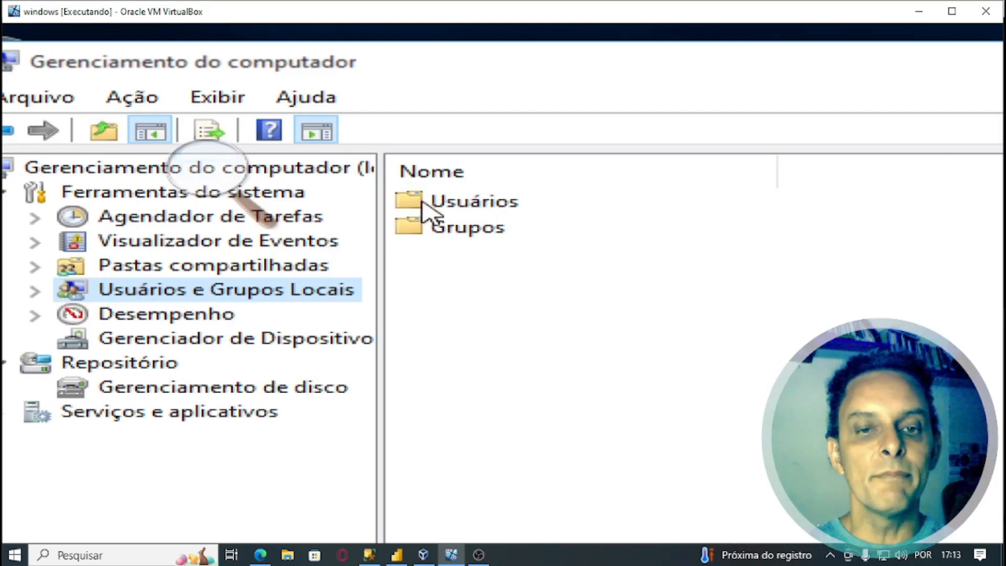
double_click(463, 203)
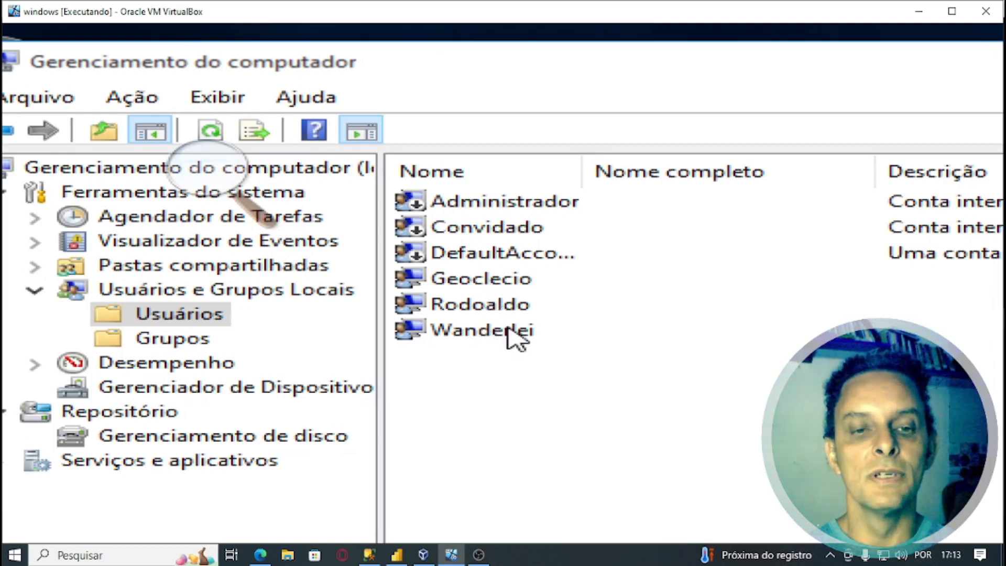
right_click(519, 367)
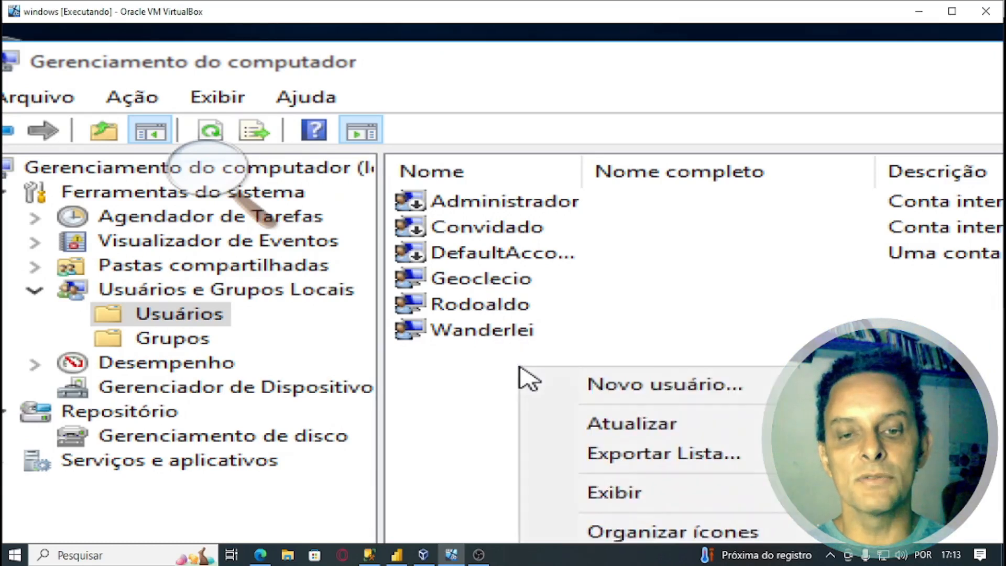
- Create local user teste with a password that never expires and cannot be changed
left_click(623, 394)
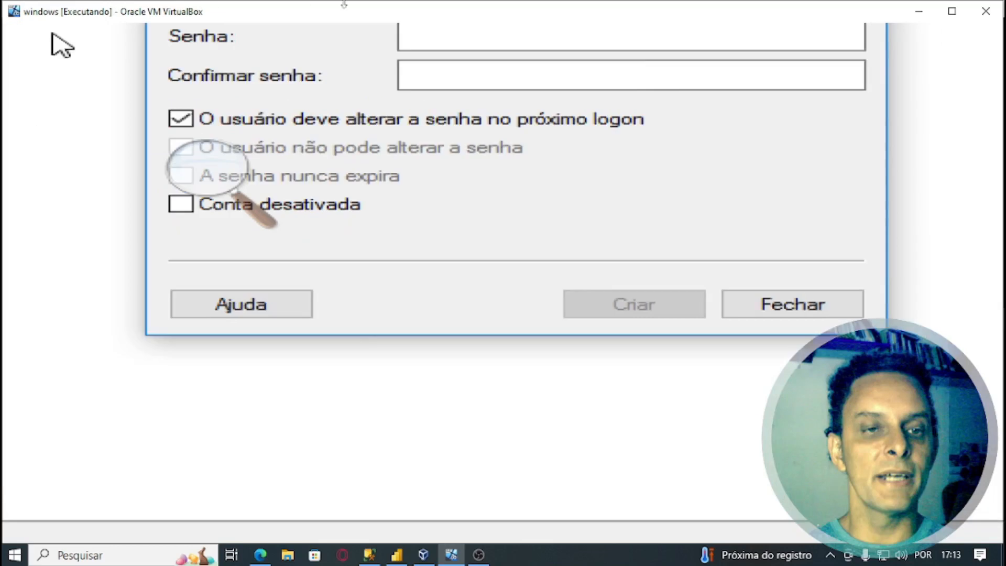
type("teste")
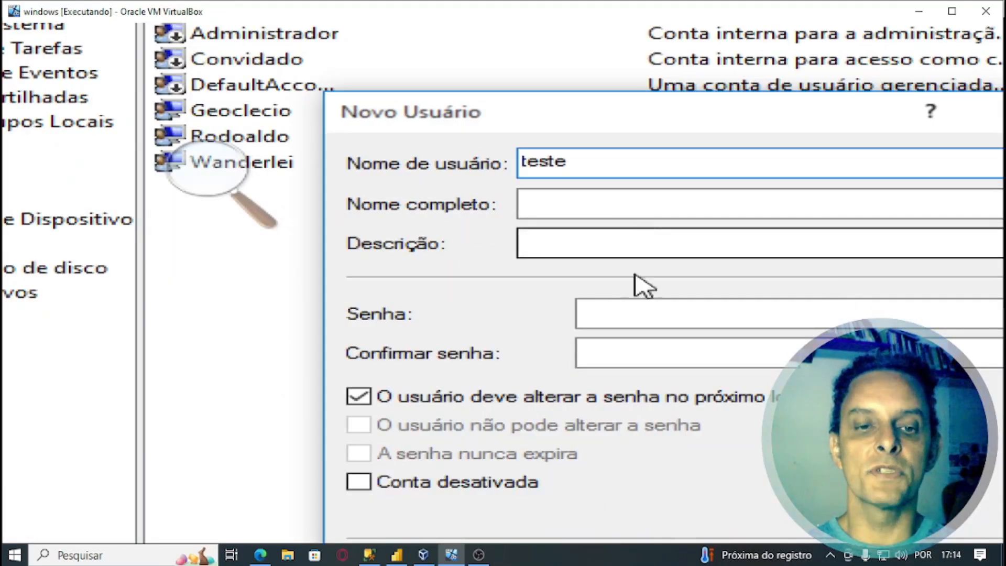
left_click(627, 314)
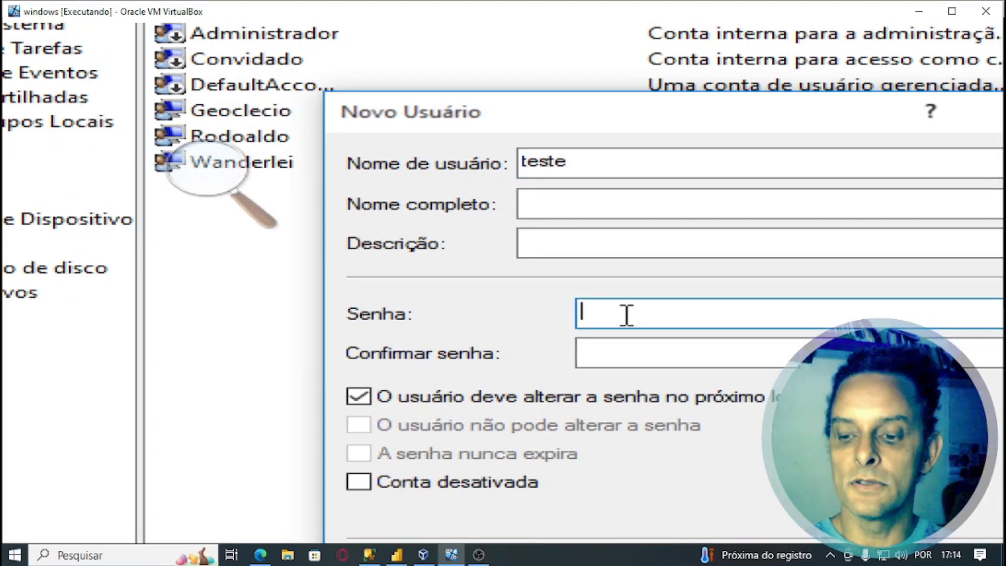
type("123")
key("Tab")
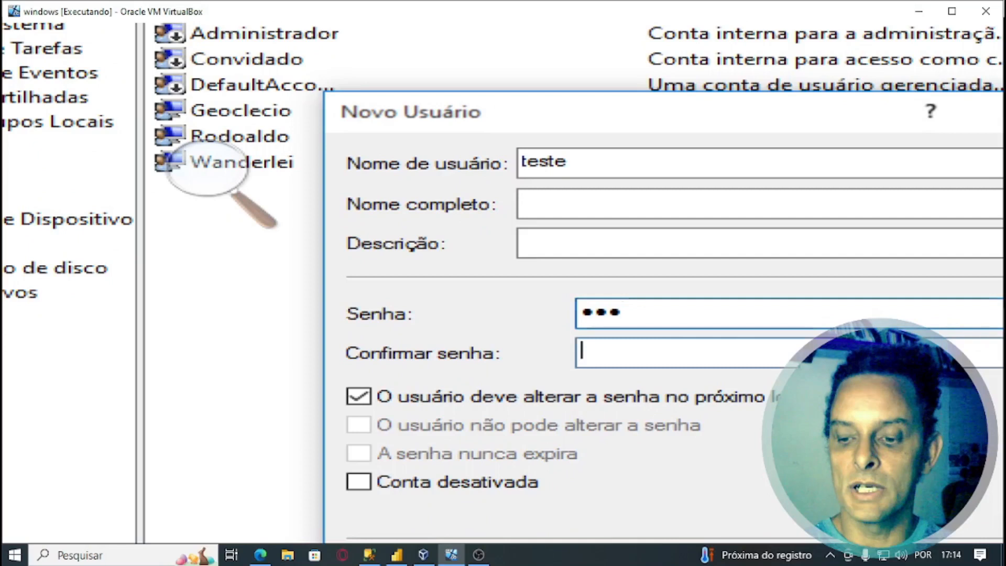
type("123")
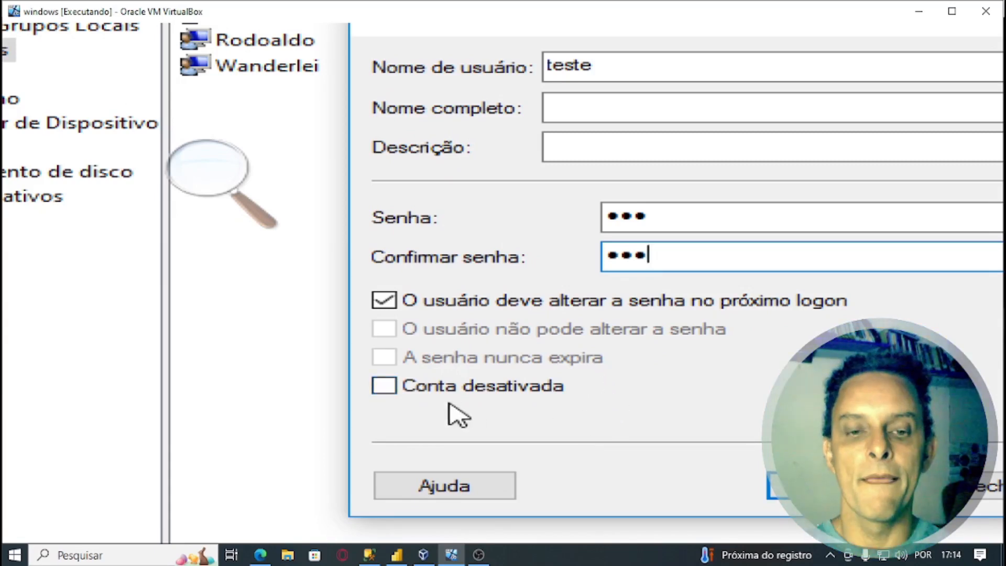
left_click(391, 307)
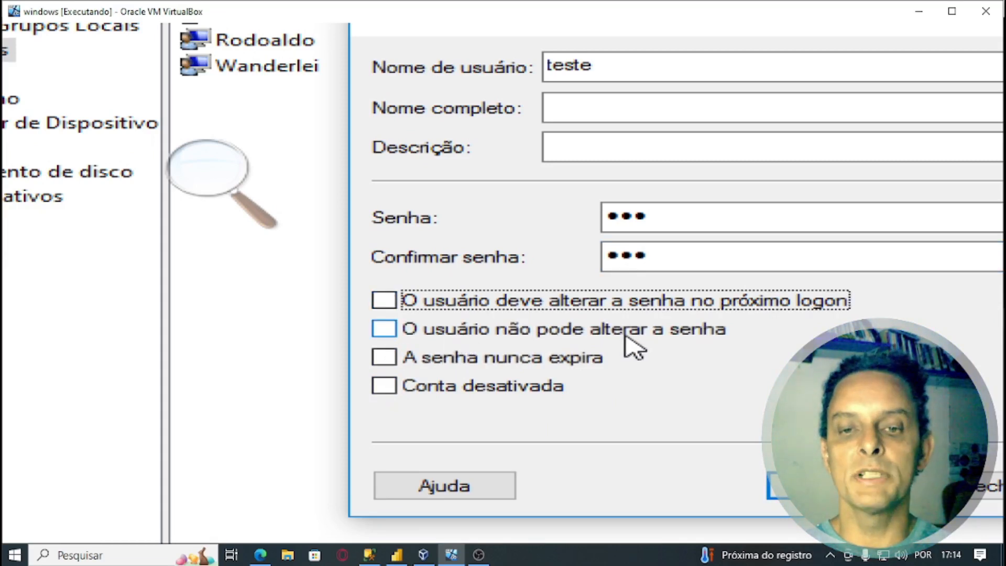
left_click(391, 332)
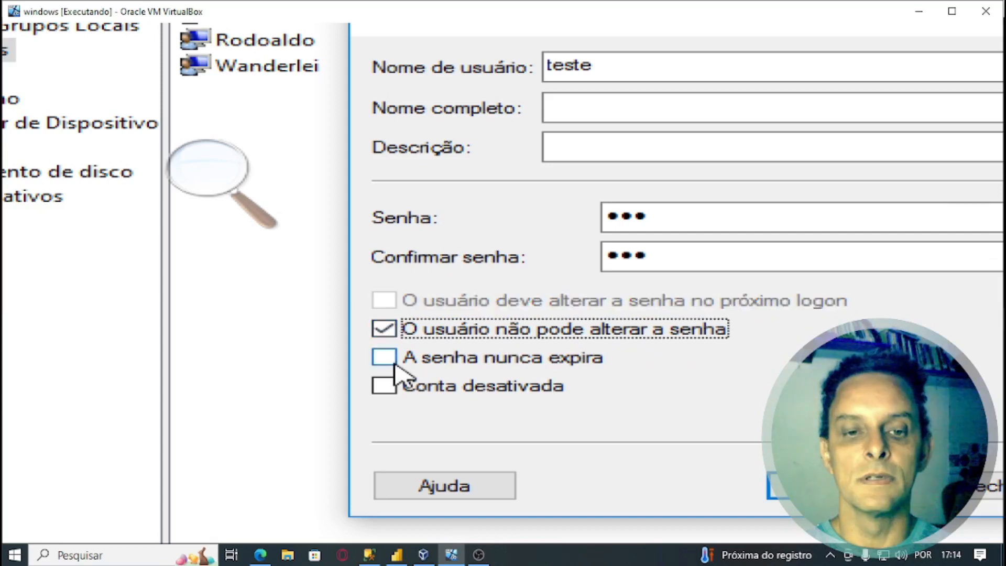
left_click(390, 362)
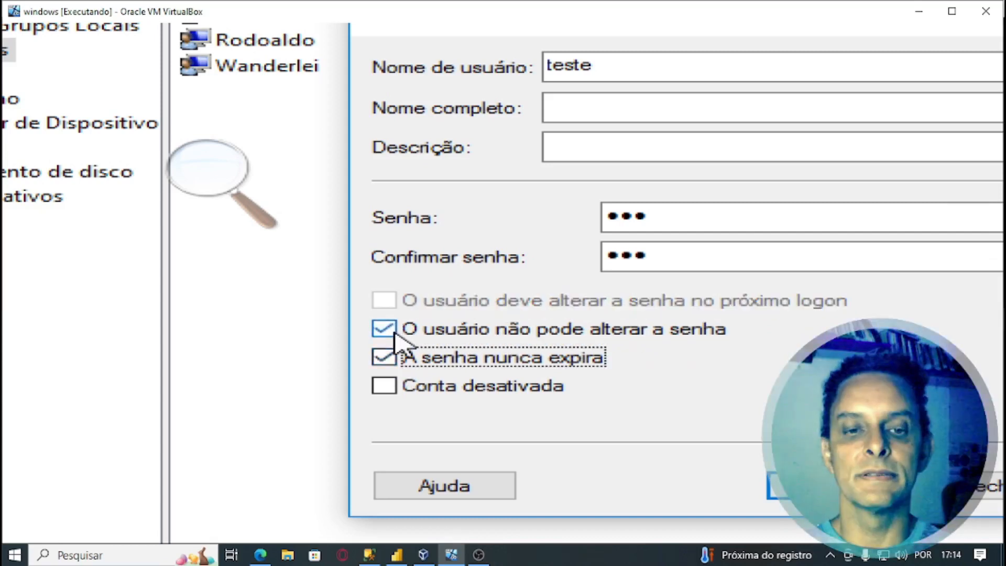
left_click(817, 486)
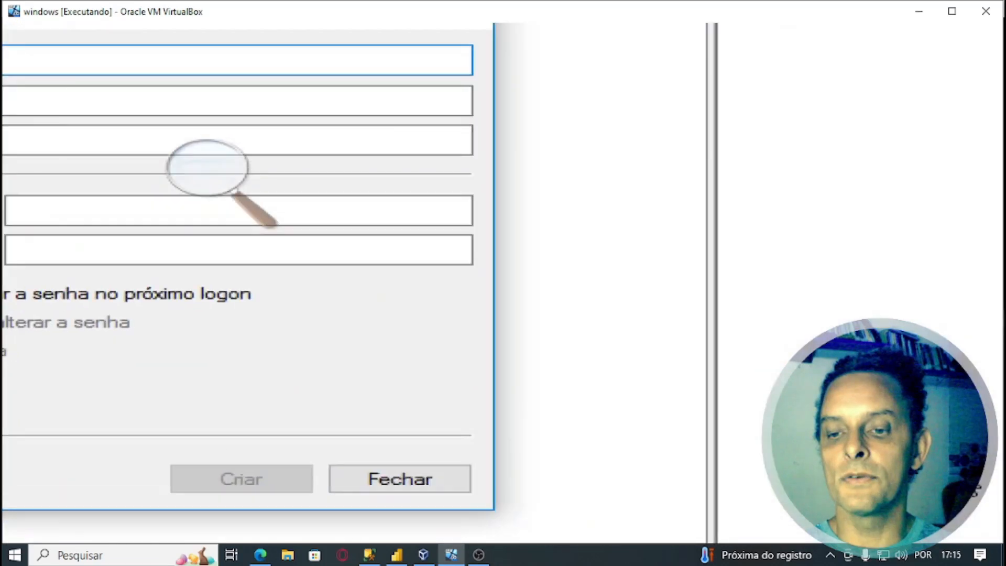
left_click(456, 473)
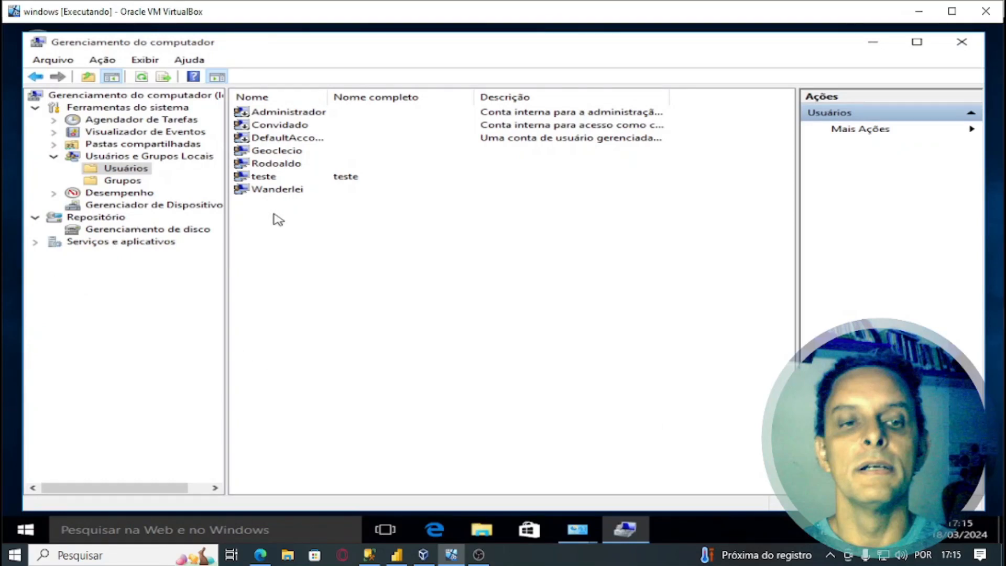
- Check the seven-user list now including teste, then show the Grupos list
key("super+plus")
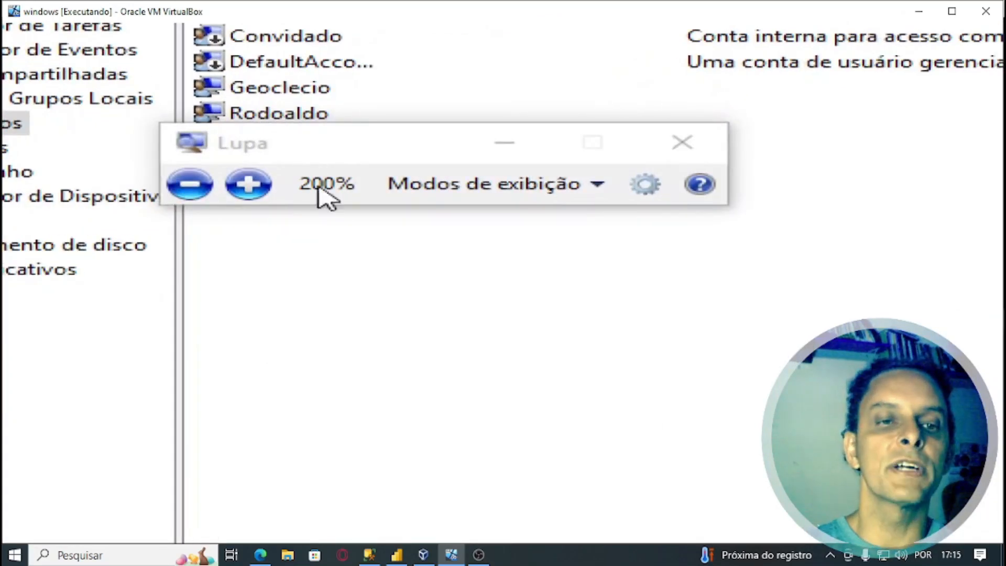
left_click(504, 144)
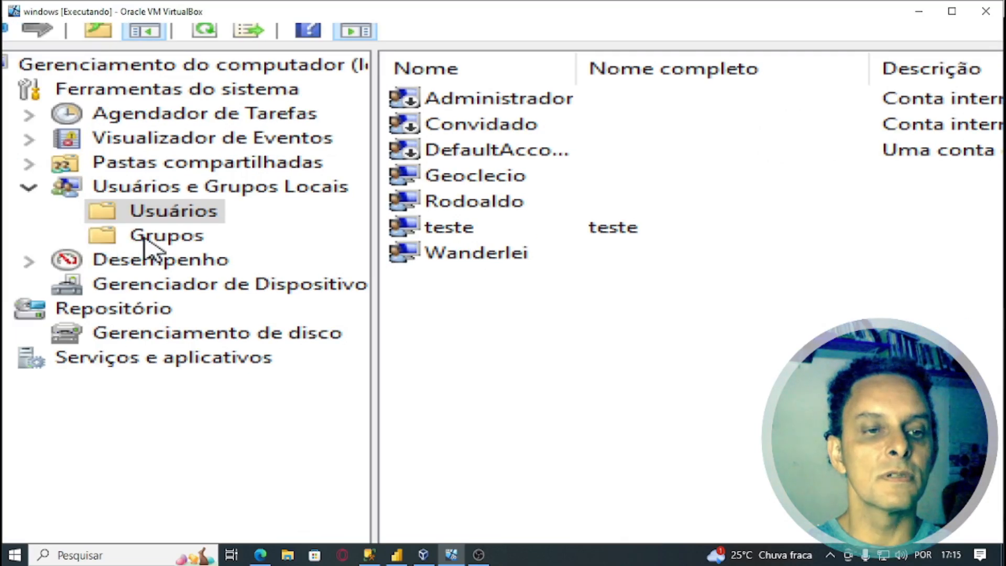
left_click(144, 237)
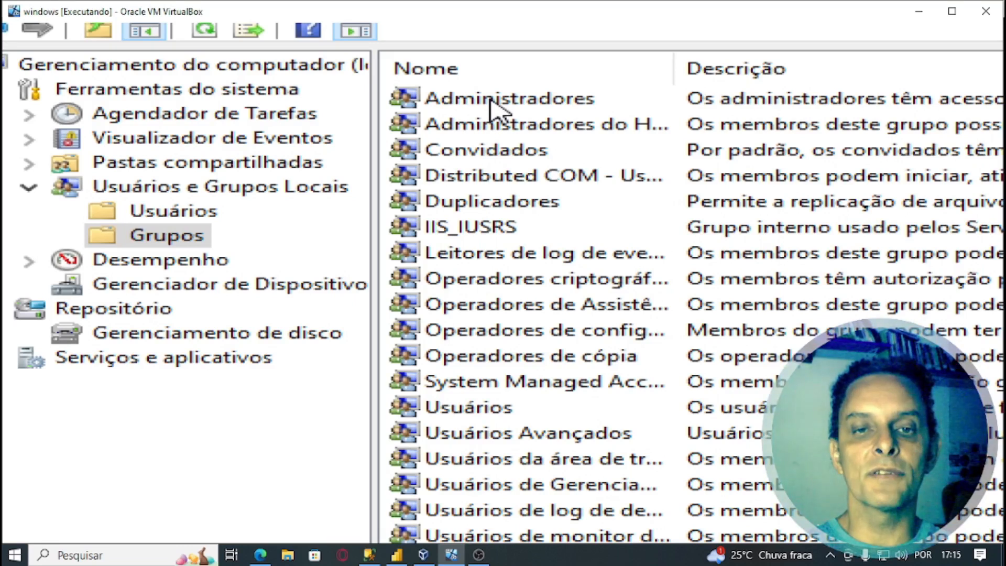
- Open the Administradores group properties and add Rodoaldo as a member
double_click(493, 103)
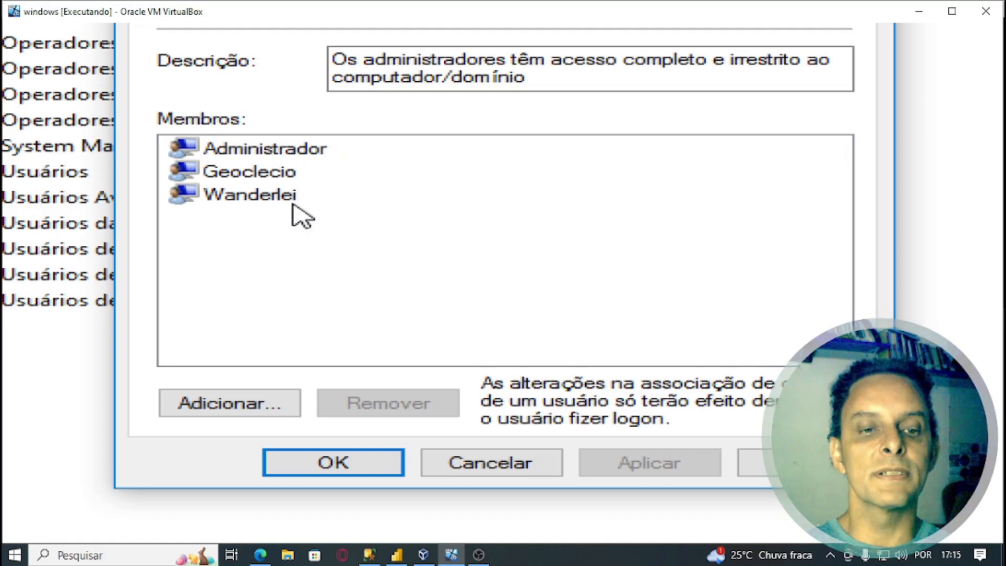
left_click(261, 409)
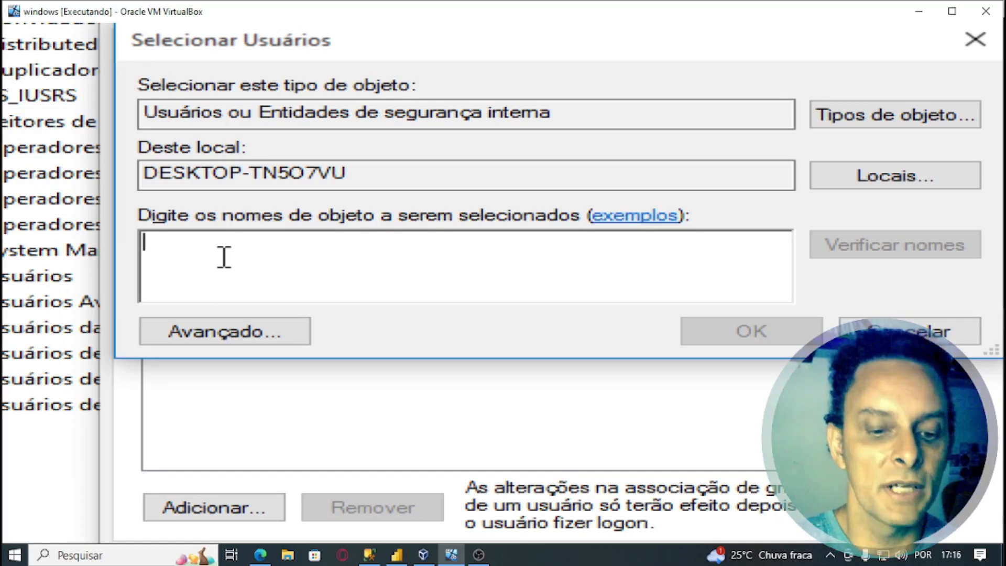
type("rodo")
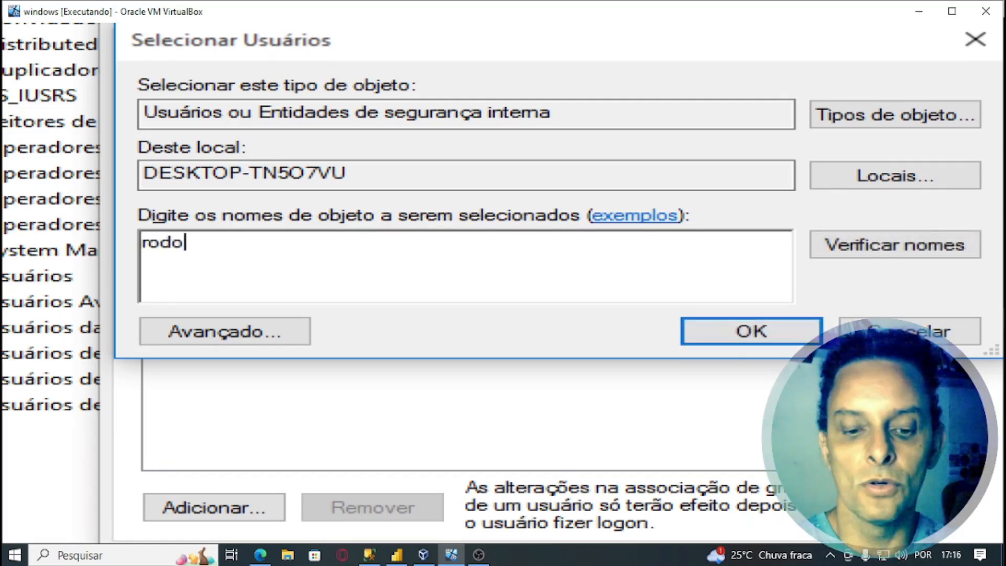
type("aldo")
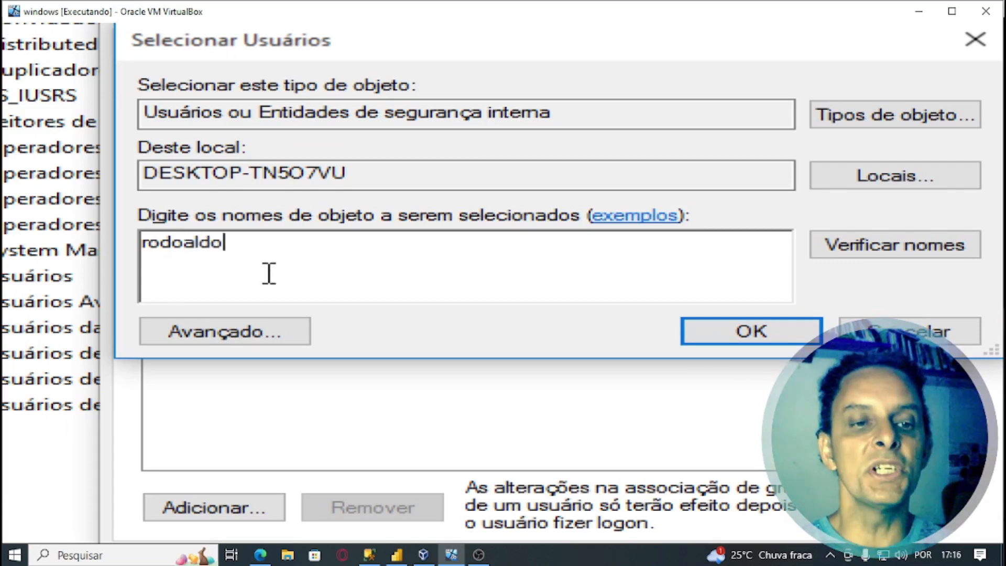
left_click(883, 250)
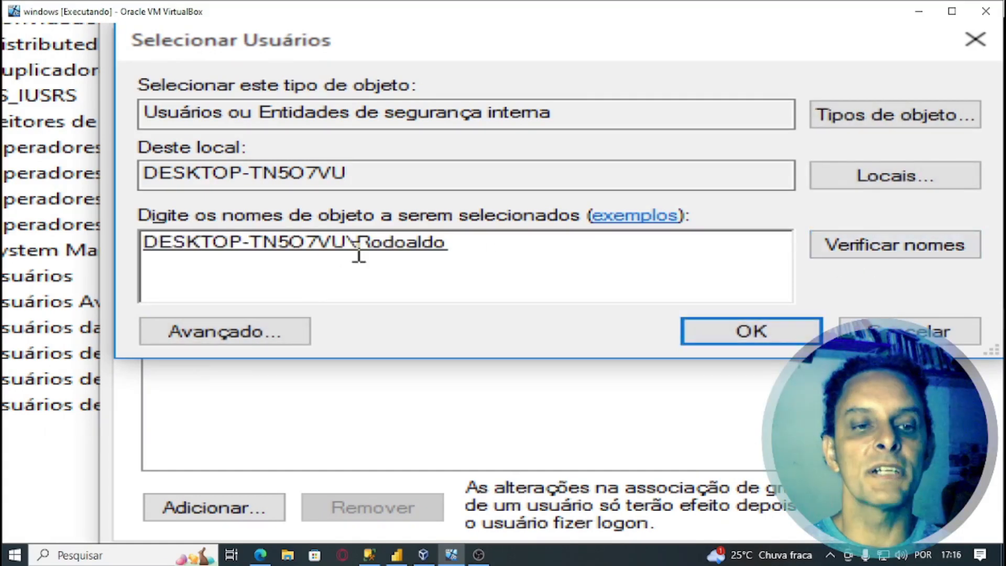
left_click(732, 335)
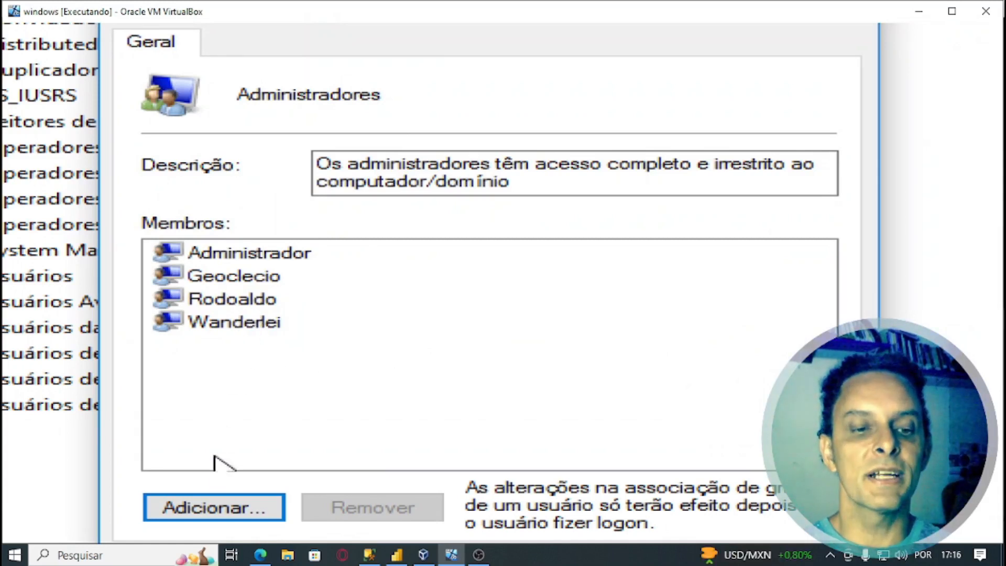
left_click(214, 507)
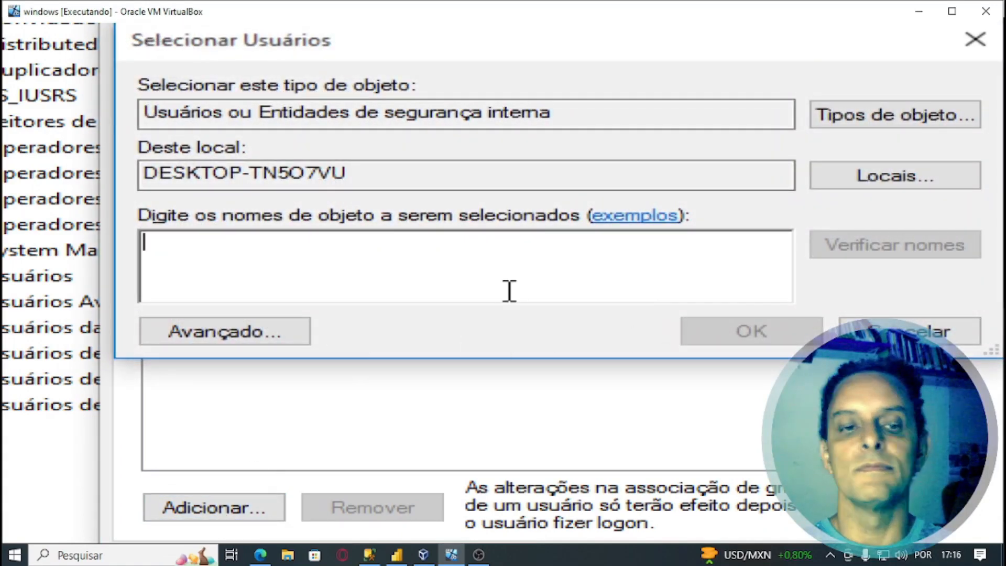
- Add teste to Administradores, save, and close Computer Management and Administrative Tools
type("teste")
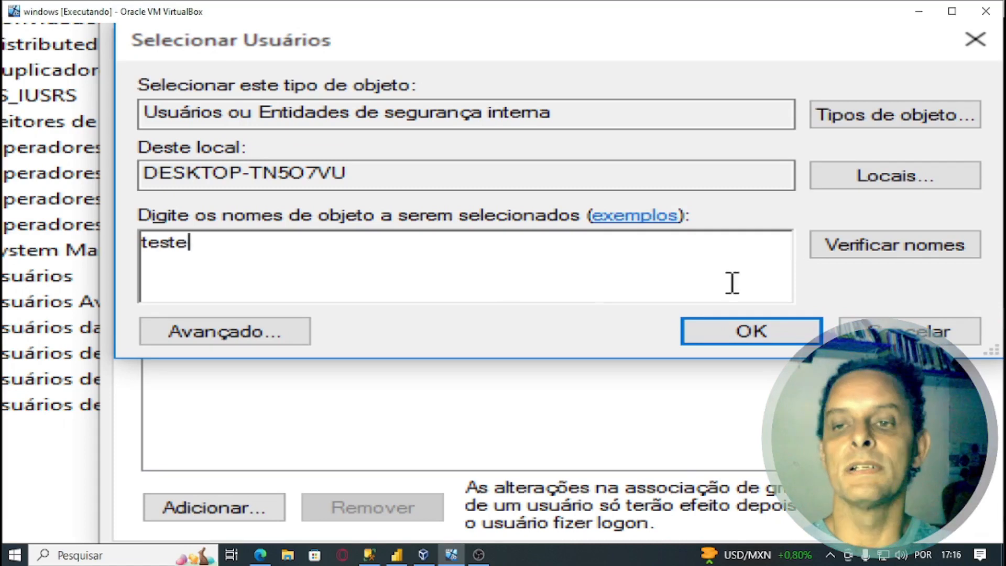
left_click(891, 257)
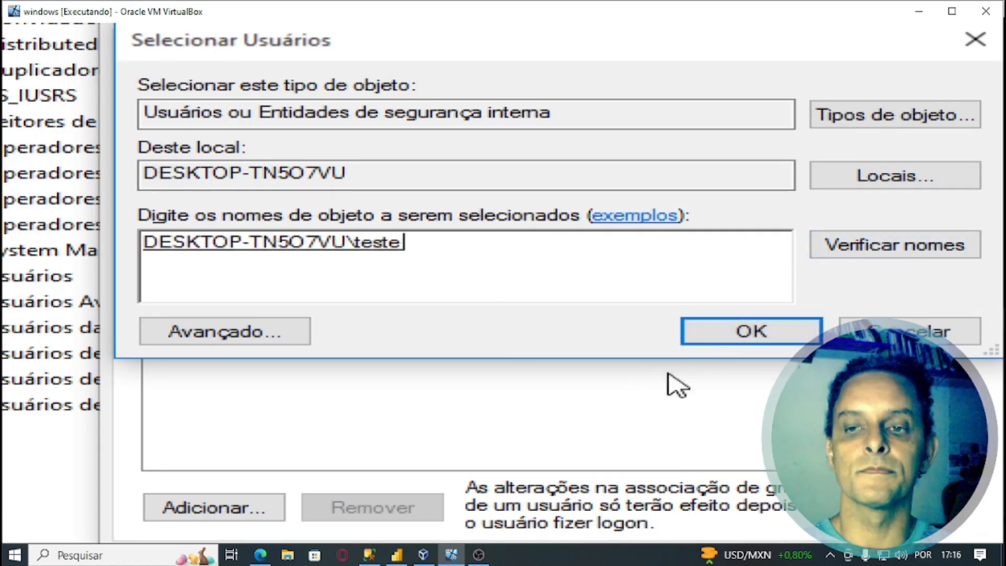
left_click(747, 332)
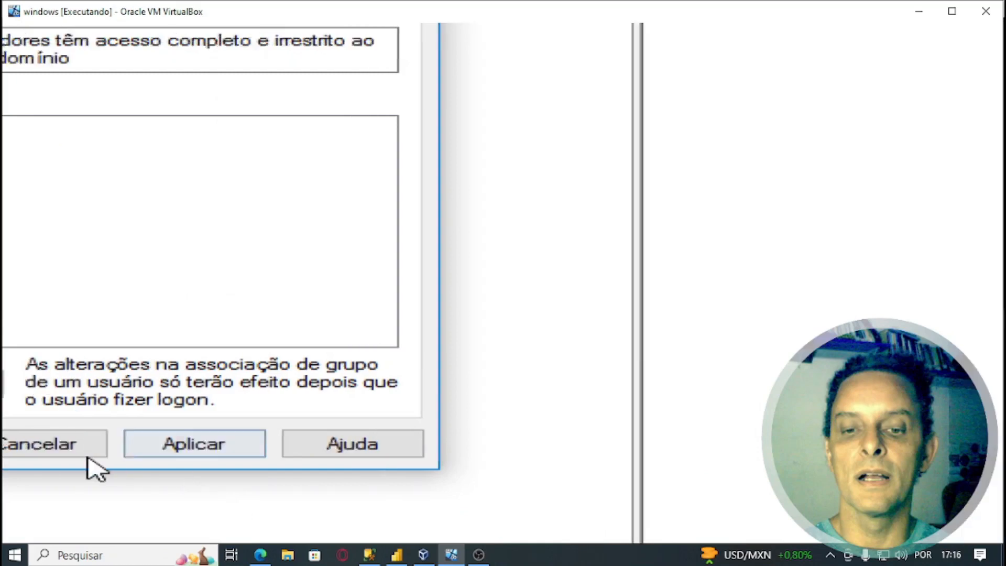
left_click(149, 461)
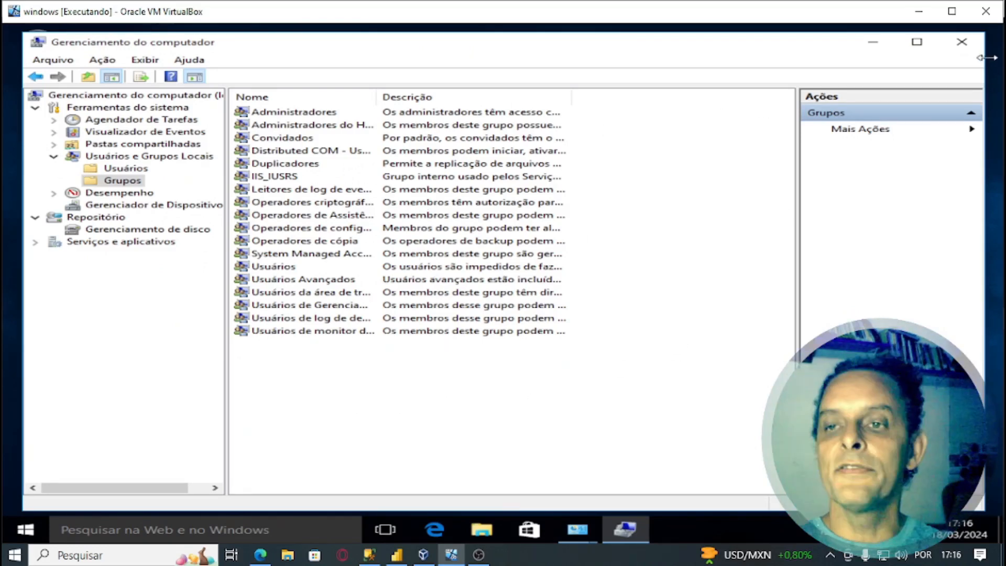
left_click(962, 43)
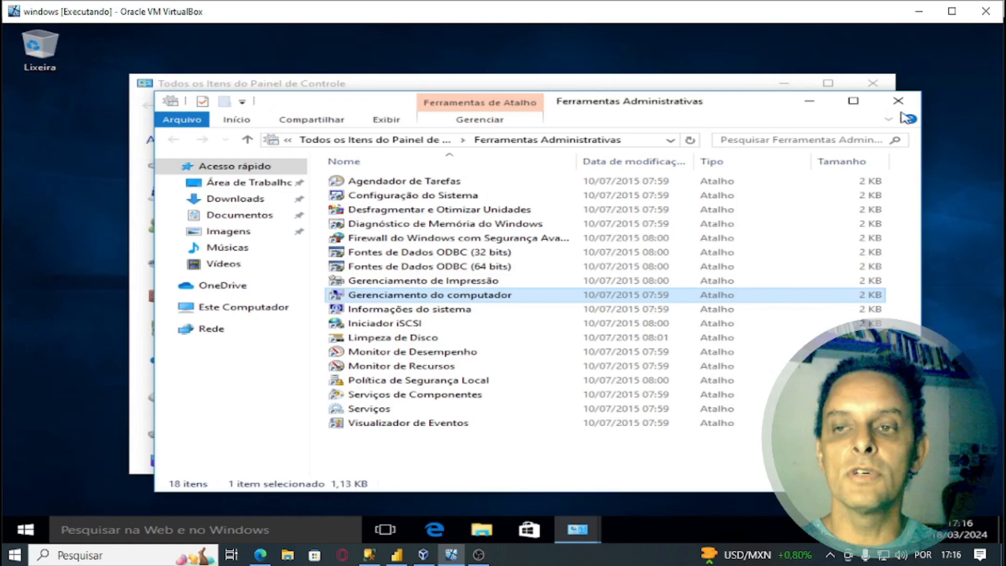
left_click(898, 100)
- Close the Control Panel window and dismiss the lock screen to sign back in
left_click(873, 83)
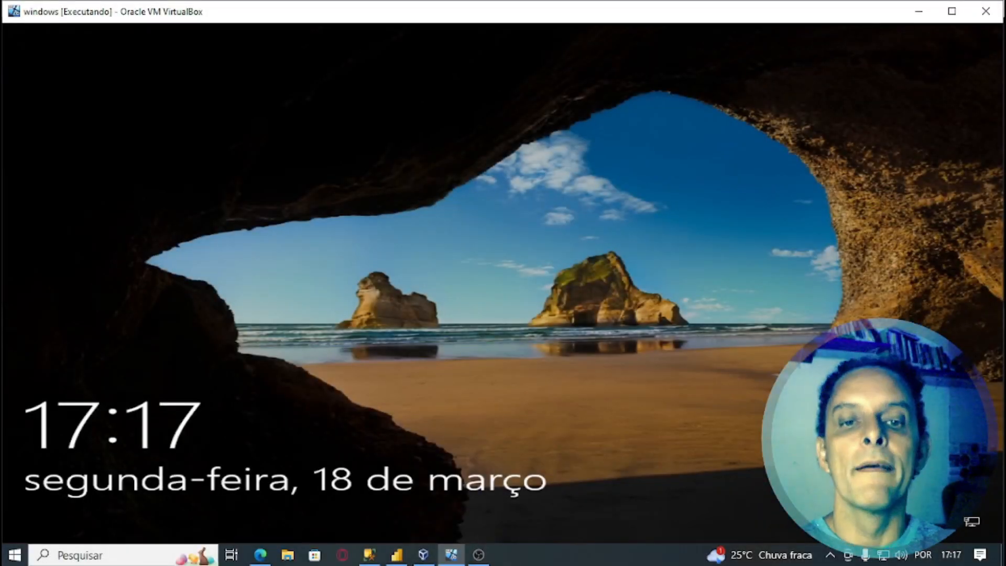
left_click(766, 459)
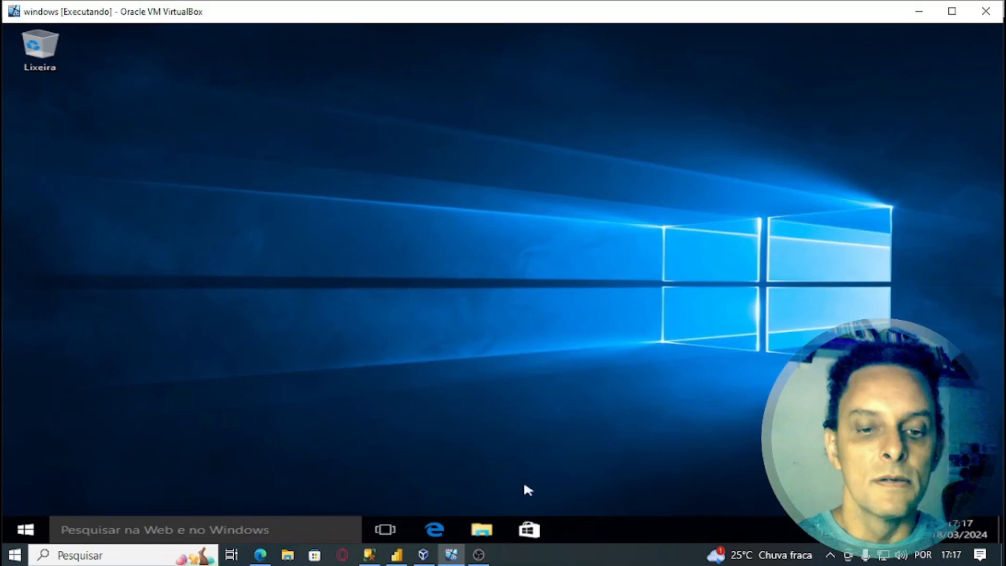
left_click(481, 530)
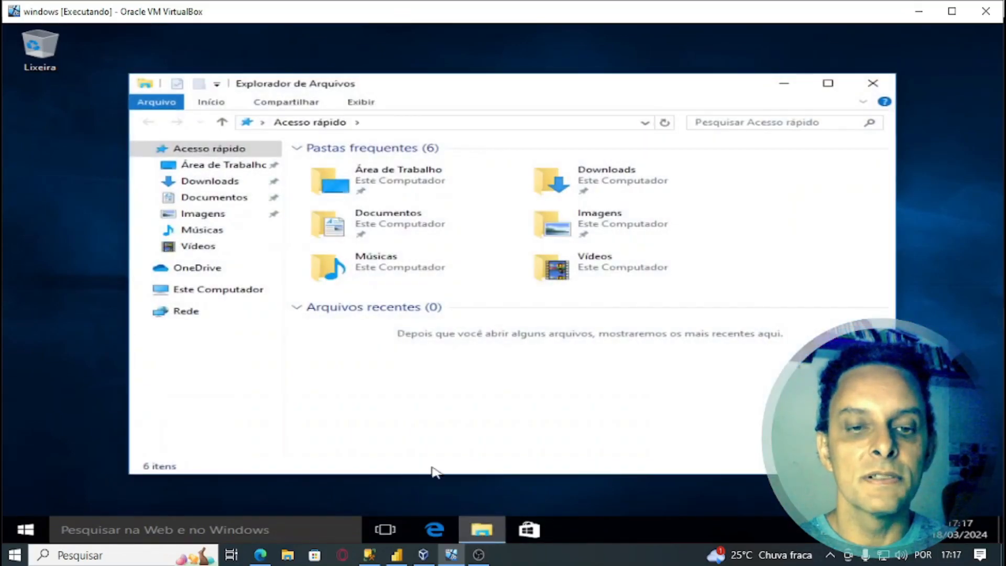
left_click(176, 293)
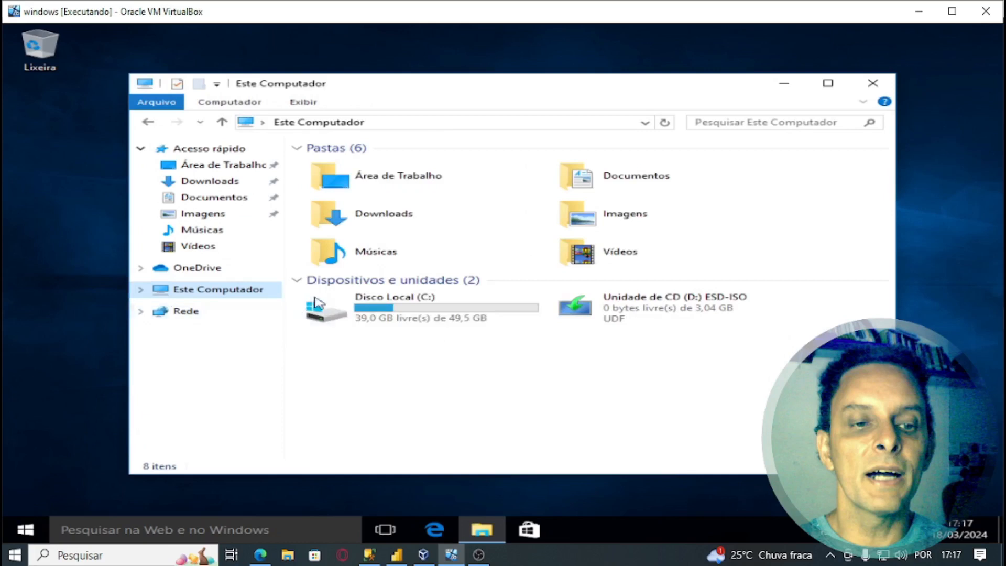
double_click(375, 316)
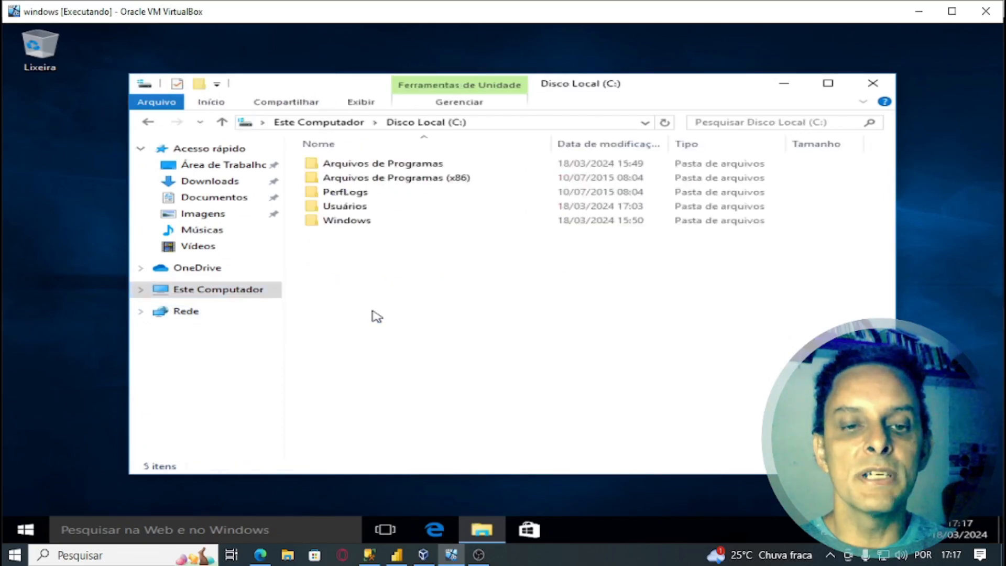
double_click(350, 209)
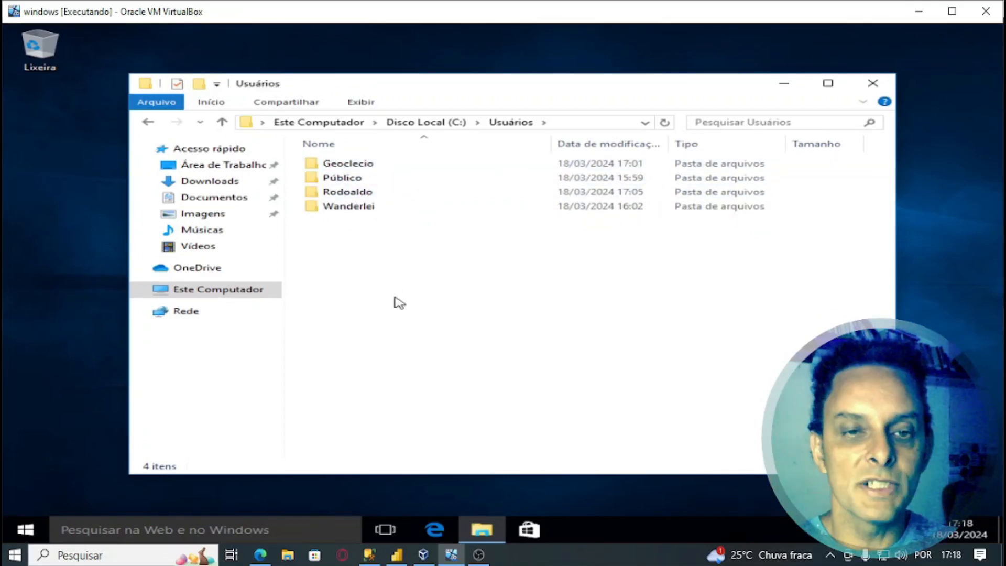
left_click(872, 86)
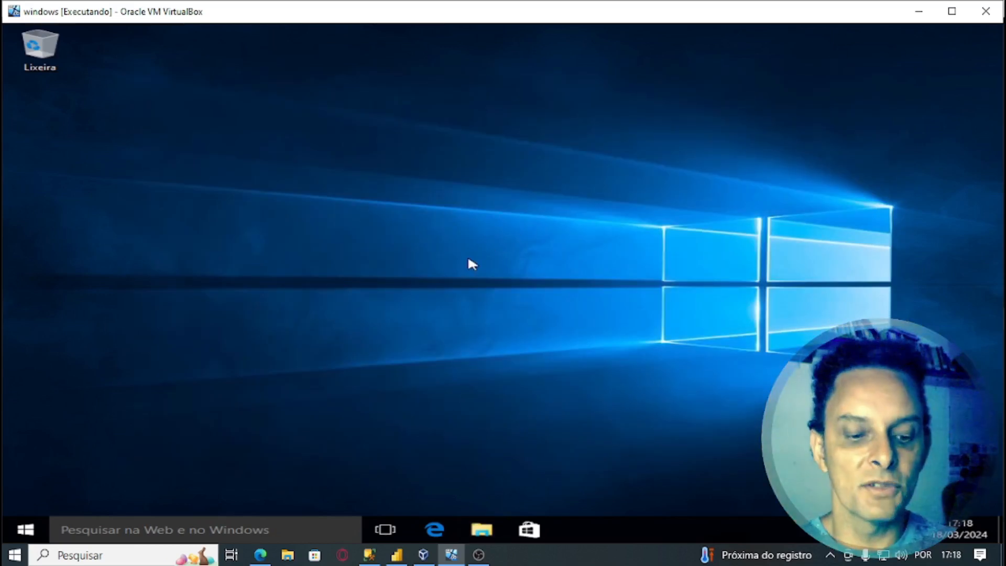
- Run control, open Administrative Tools > Computer Management, and display the Local Users and Groups Users list
key("super+r")
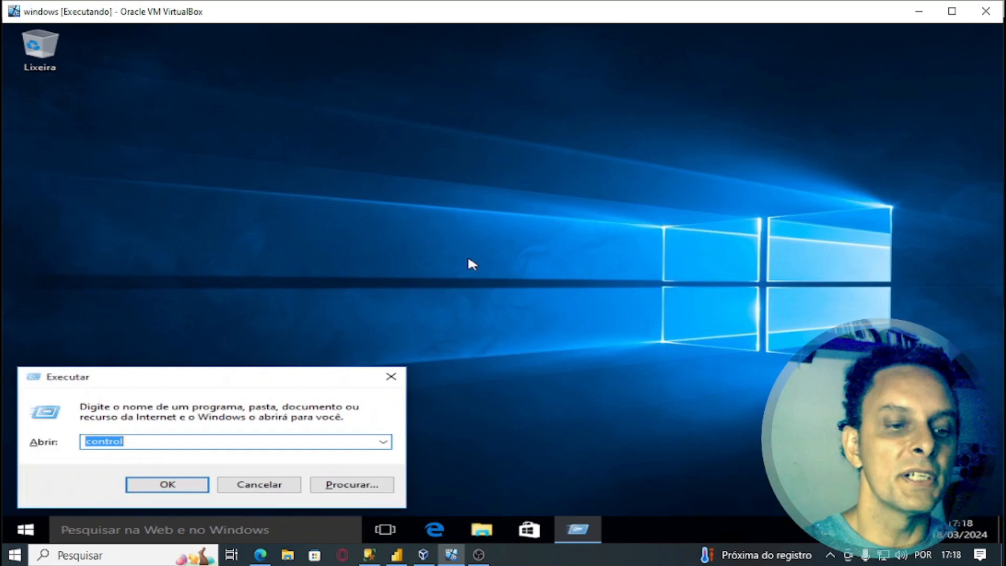
key("Return")
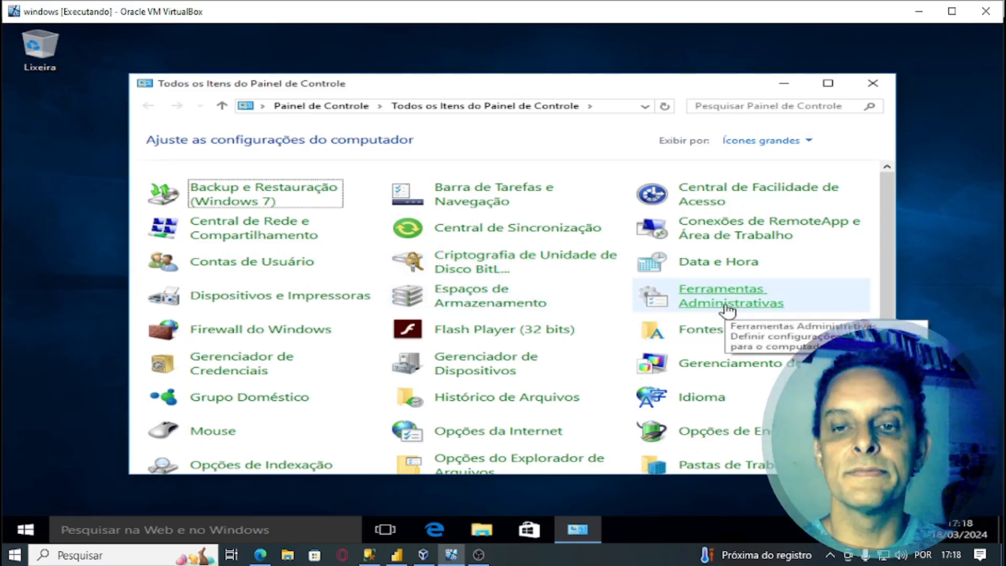
left_click(727, 304)
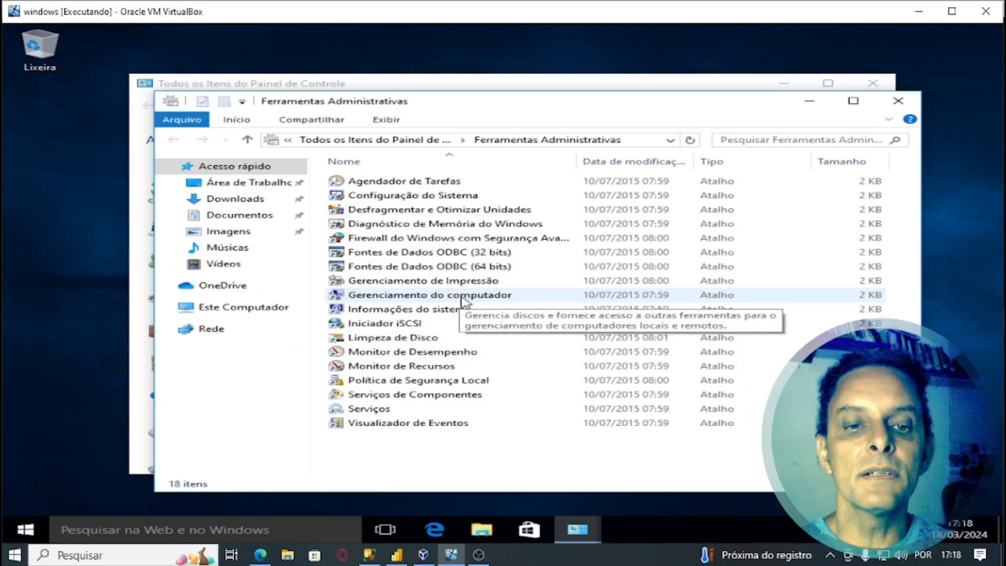
double_click(464, 297)
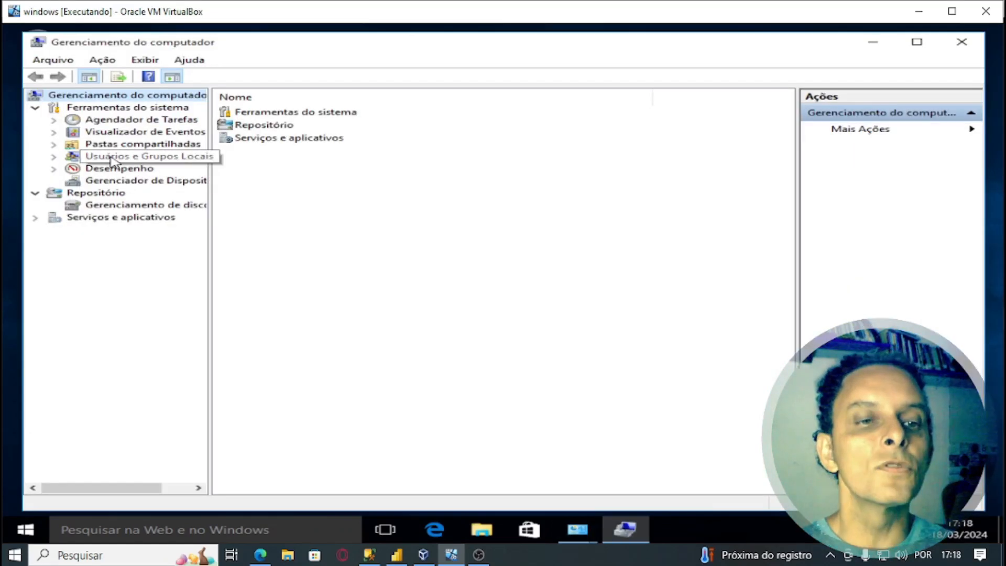
left_click(111, 159)
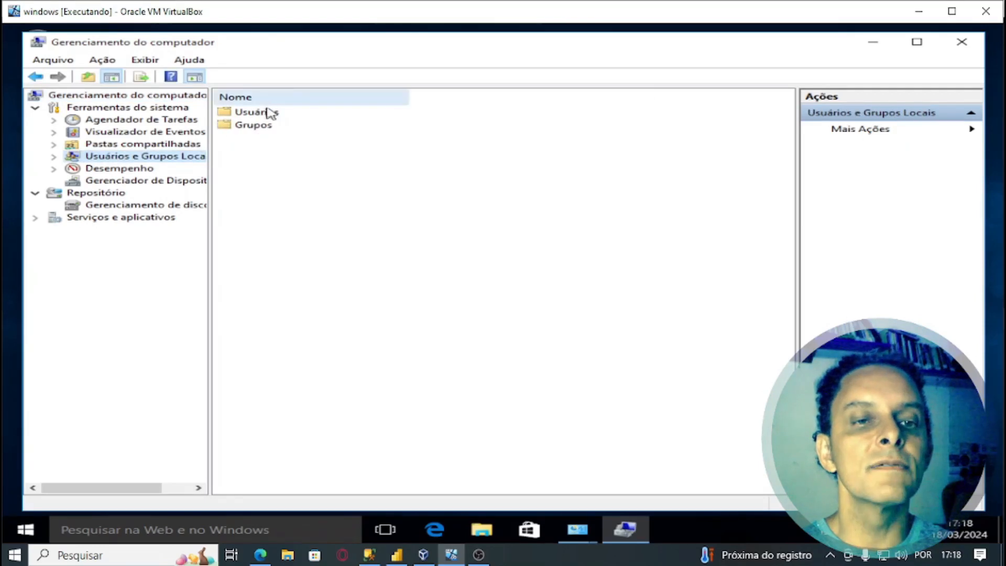
double_click(271, 116)
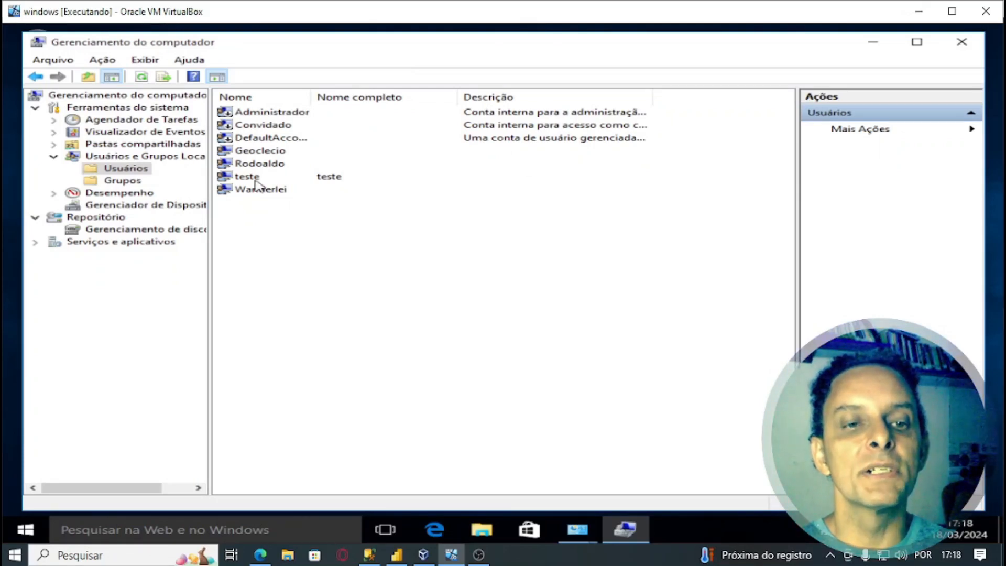
- Delete the local account listed above teste, confirming both prompts and accepting the admin warning
right_click(256, 182)
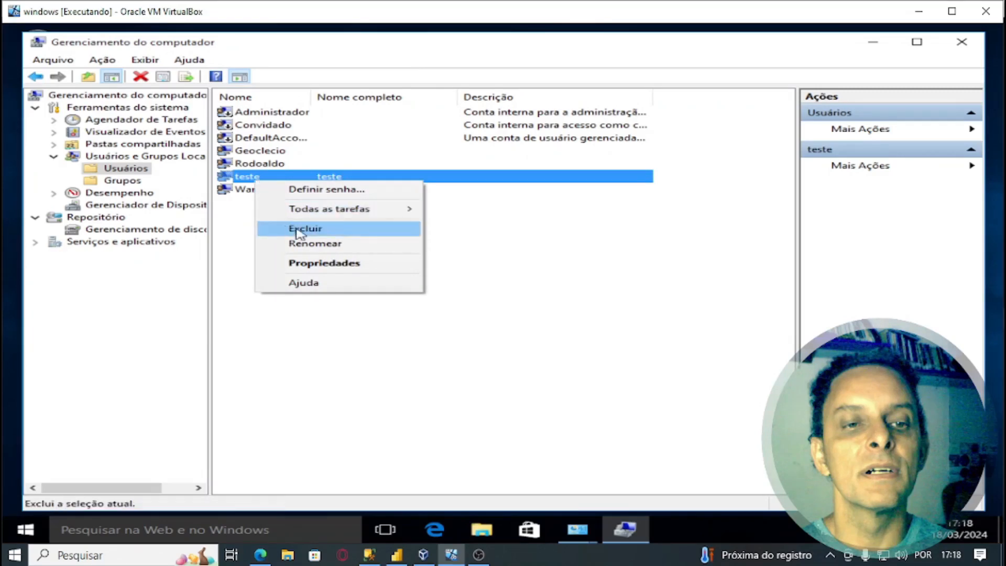
left_click(476, 314)
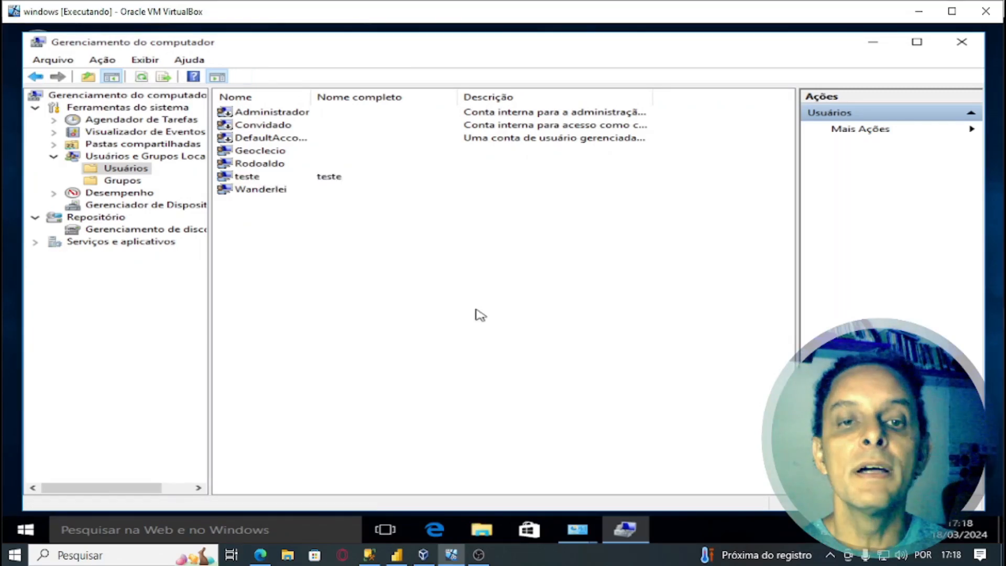
right_click(267, 164)
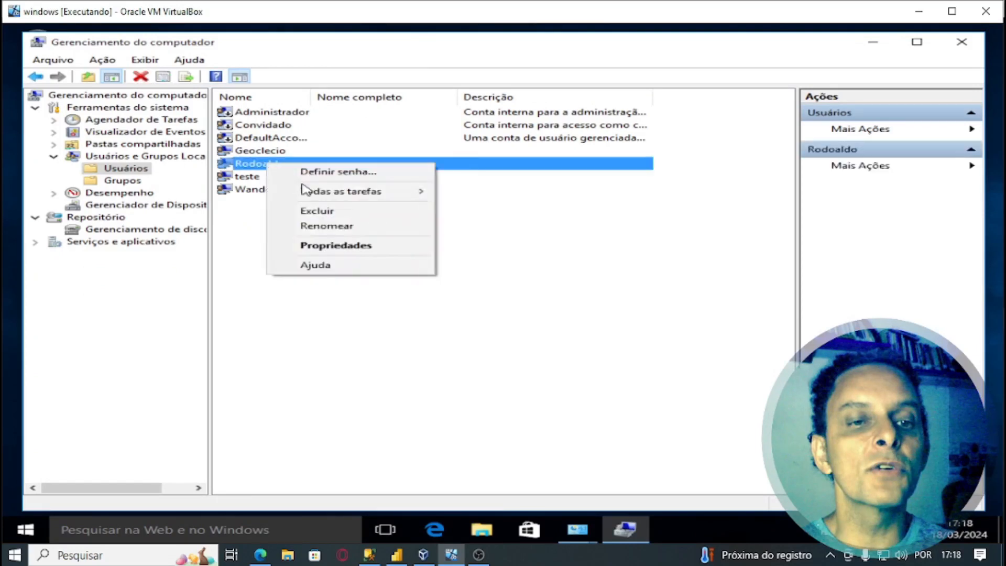
left_click(315, 212)
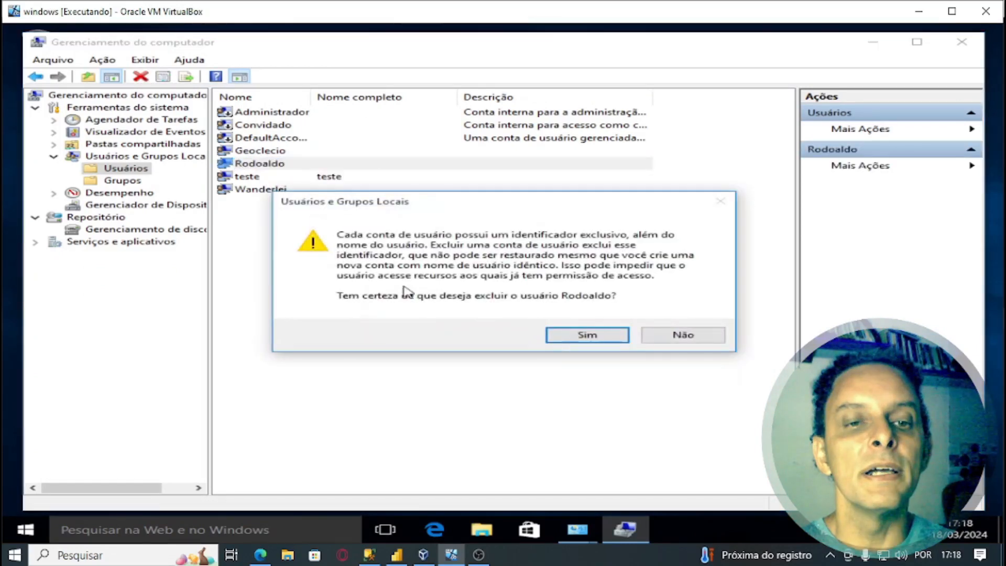
left_click(602, 339)
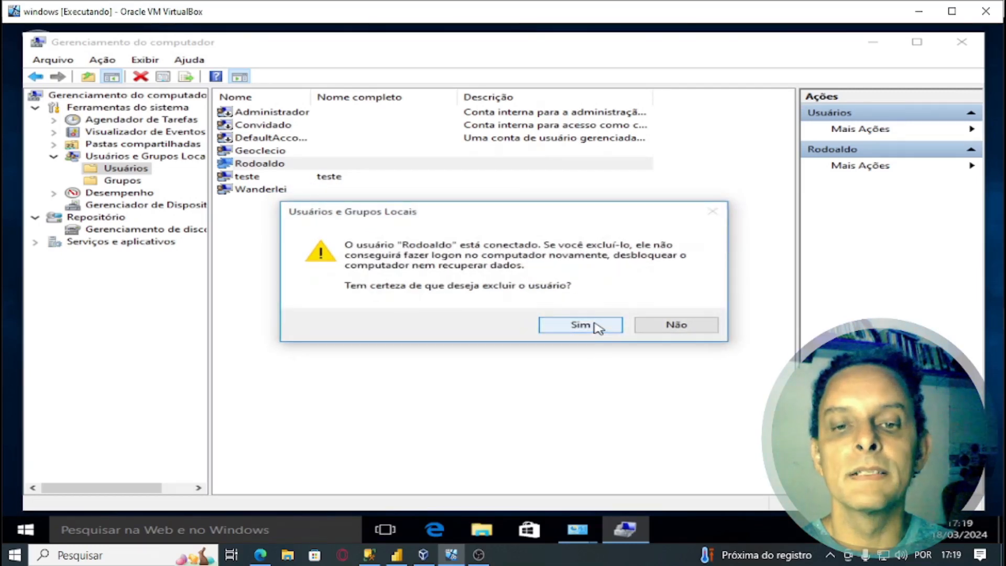
left_click(580, 325)
left_click(595, 315)
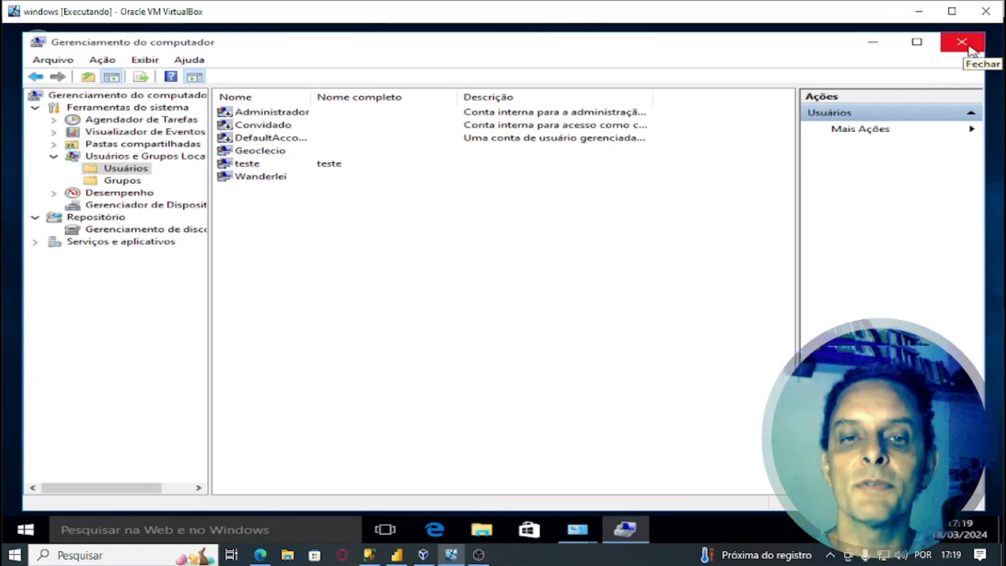
- Close Computer Management and Administrative Tools, check that Manage Accounts no longer lists the deleted user, and close it
left_click(968, 47)
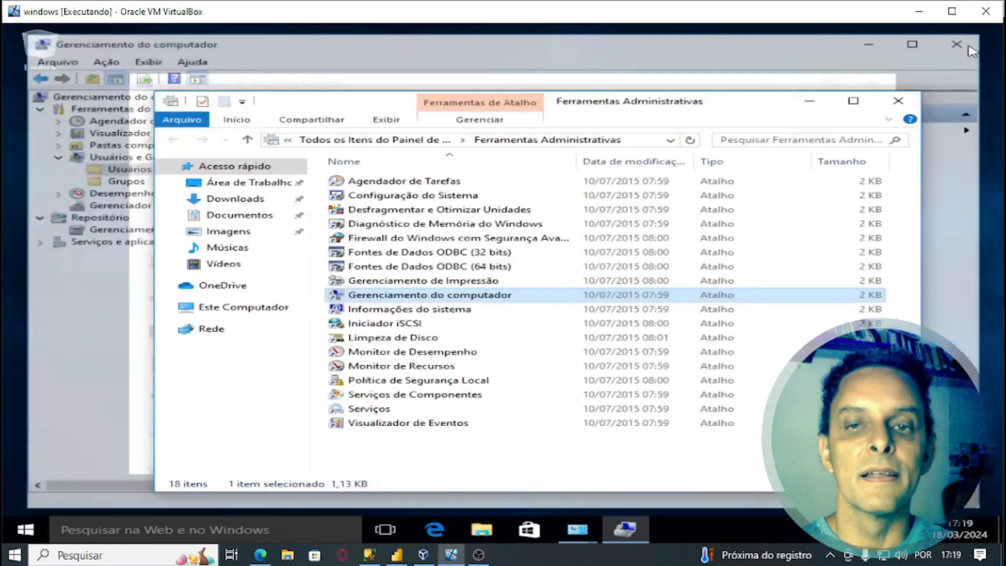
left_click(909, 103)
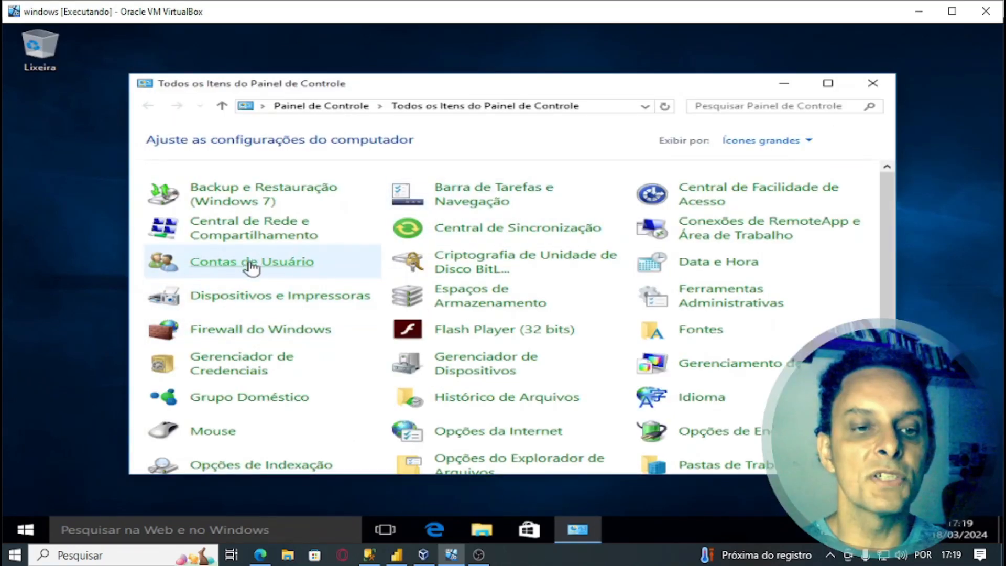
left_click(250, 263)
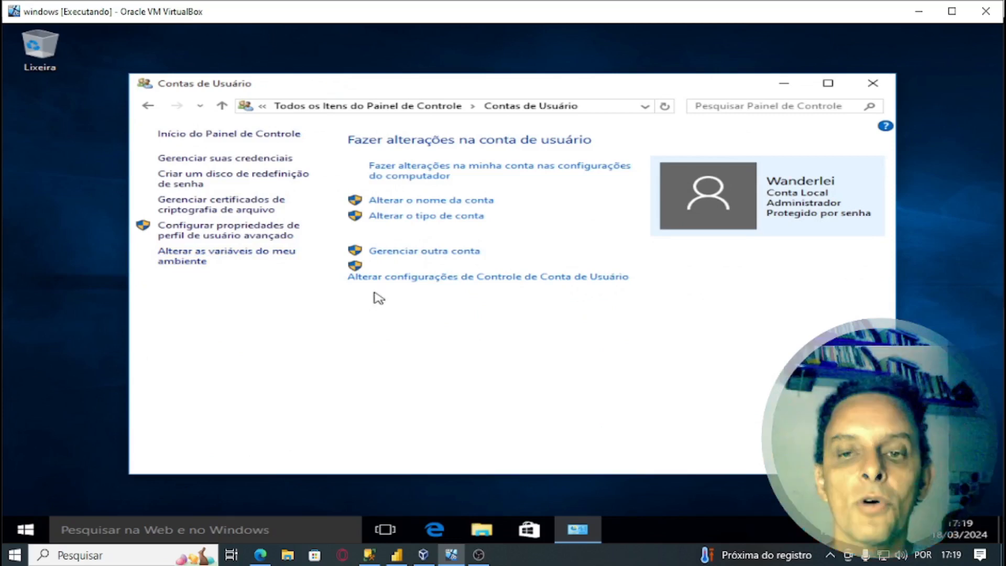
left_click(433, 255)
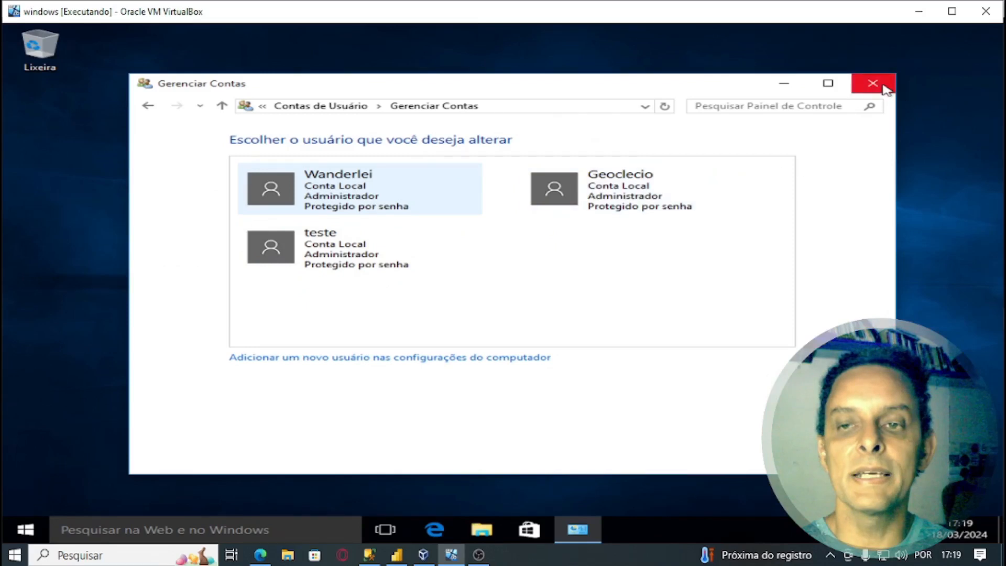
left_click(872, 83)
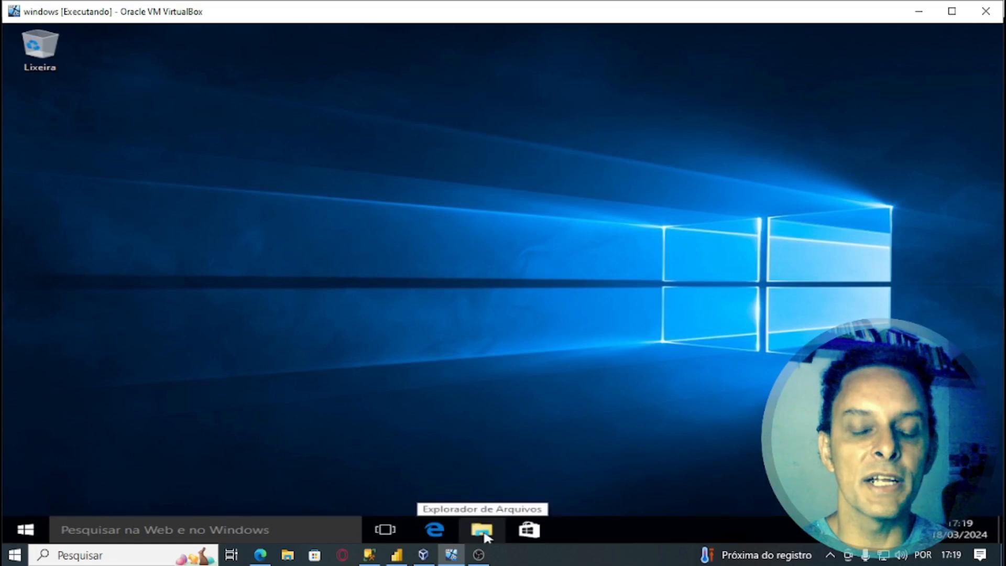
- In File Explorer, browse to This PC > Local Disk (C:) > Usuários
left_click(483, 531)
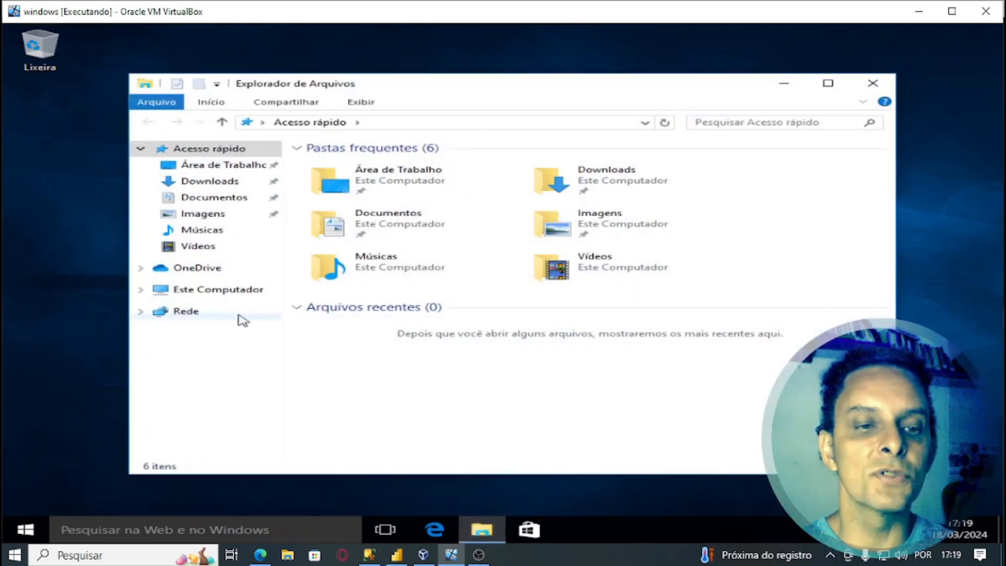
left_click(220, 291)
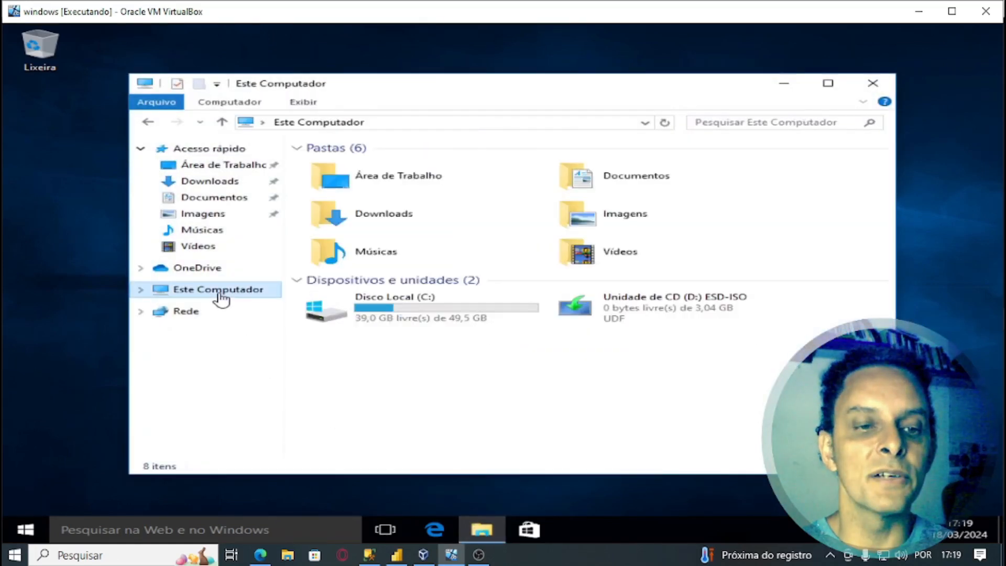
double_click(390, 316)
double_click(346, 206)
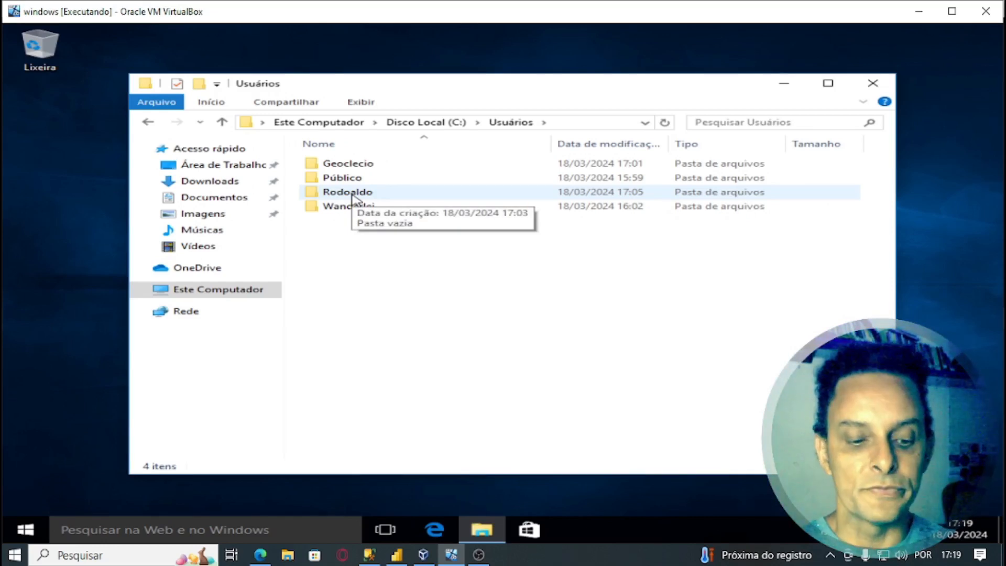
- Permanently delete the deleted user's leftover profile folder with Shift+Delete and admin permission, then close Explorer
left_click(350, 192)
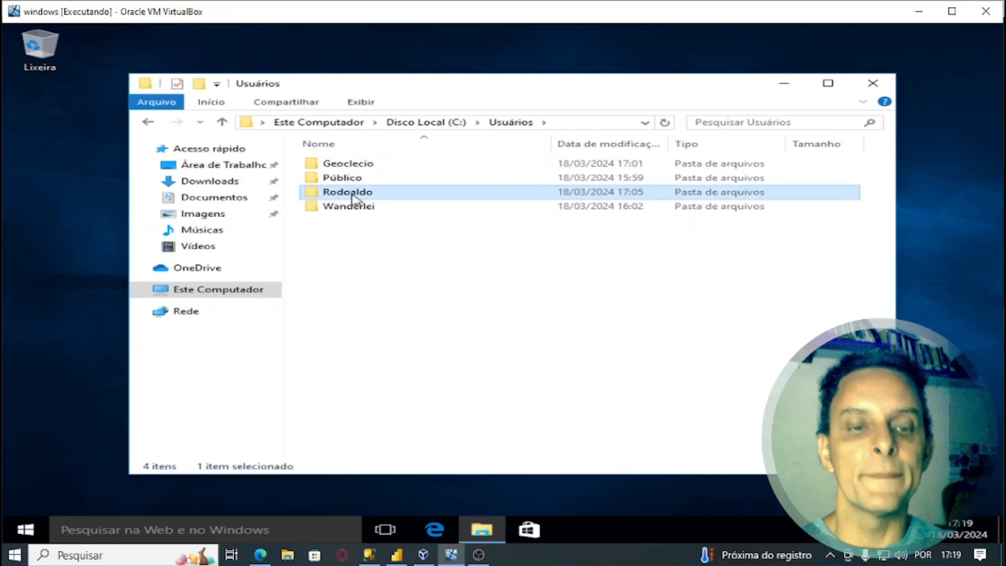
key("shift+Delete")
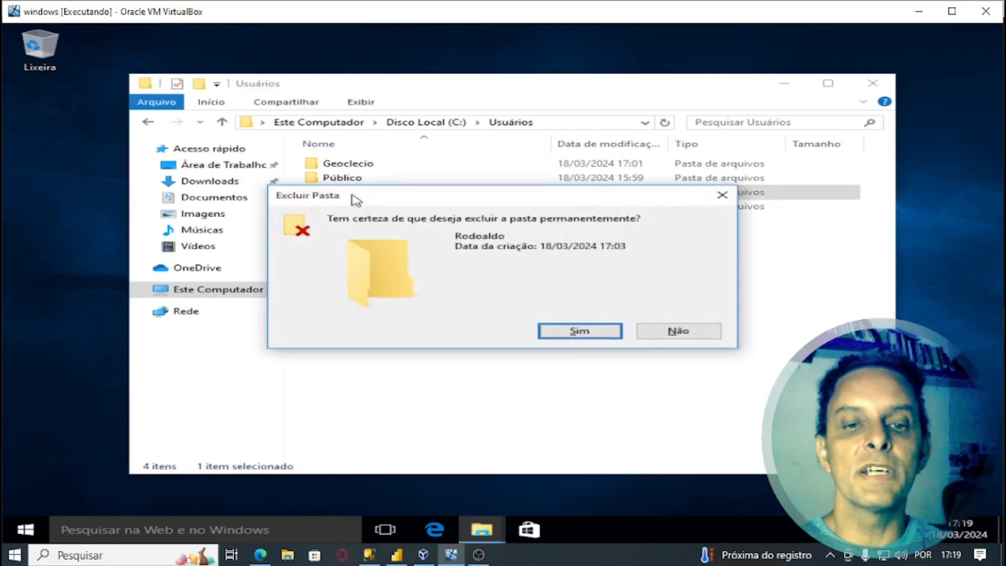
key("Return")
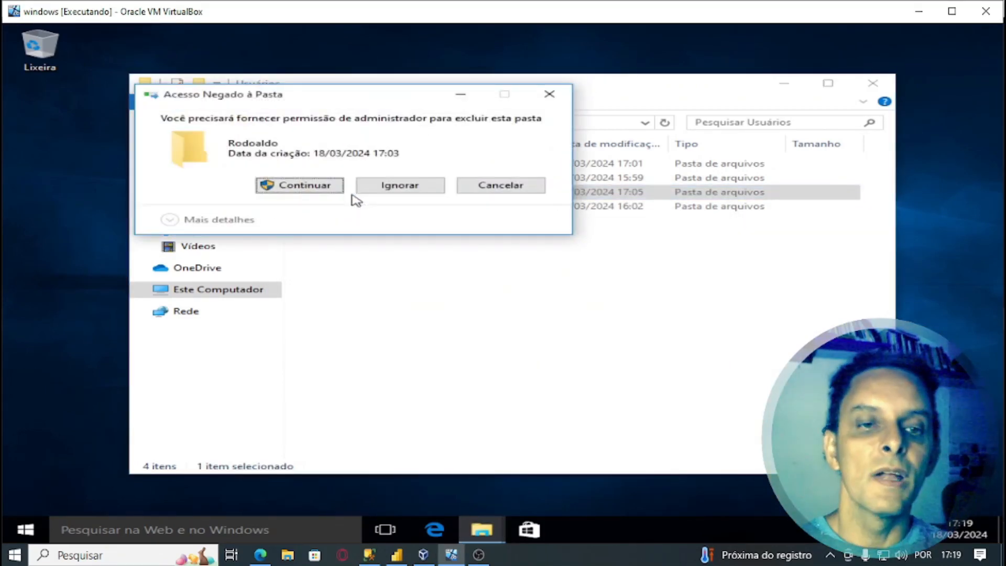
left_click(335, 186)
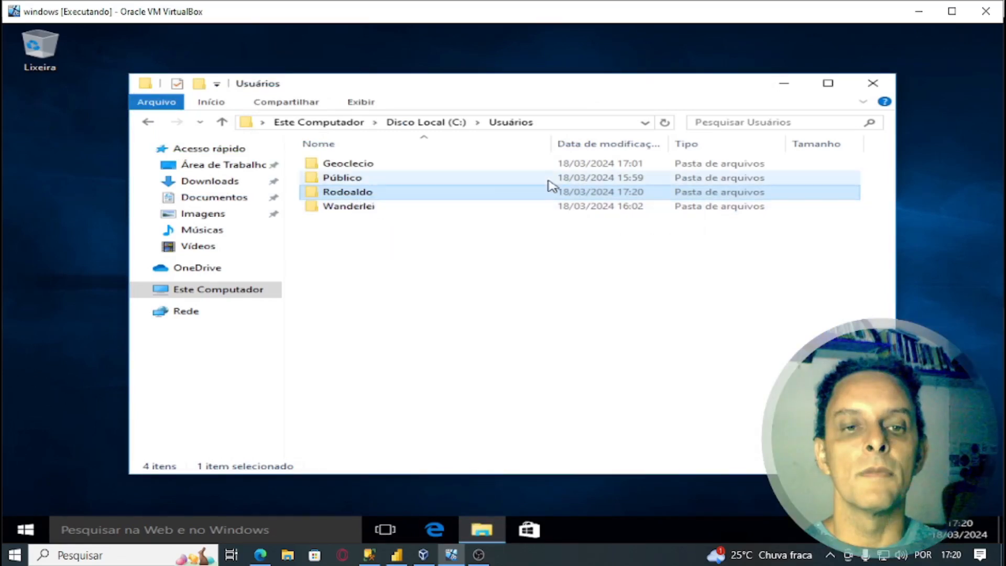
left_click(880, 89)
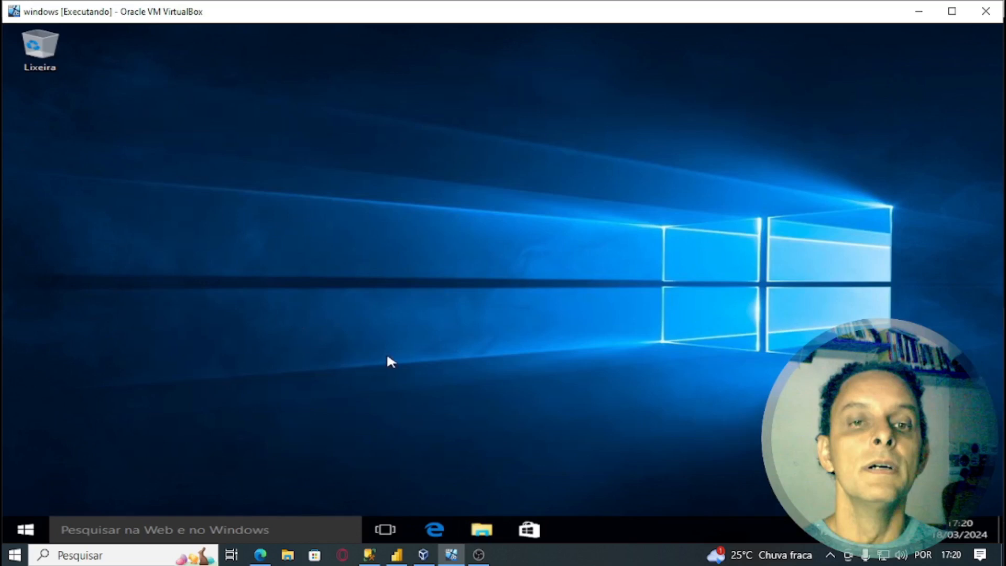
- Run control and open User Accounts' list of other accounts on this computer
key("super+r")
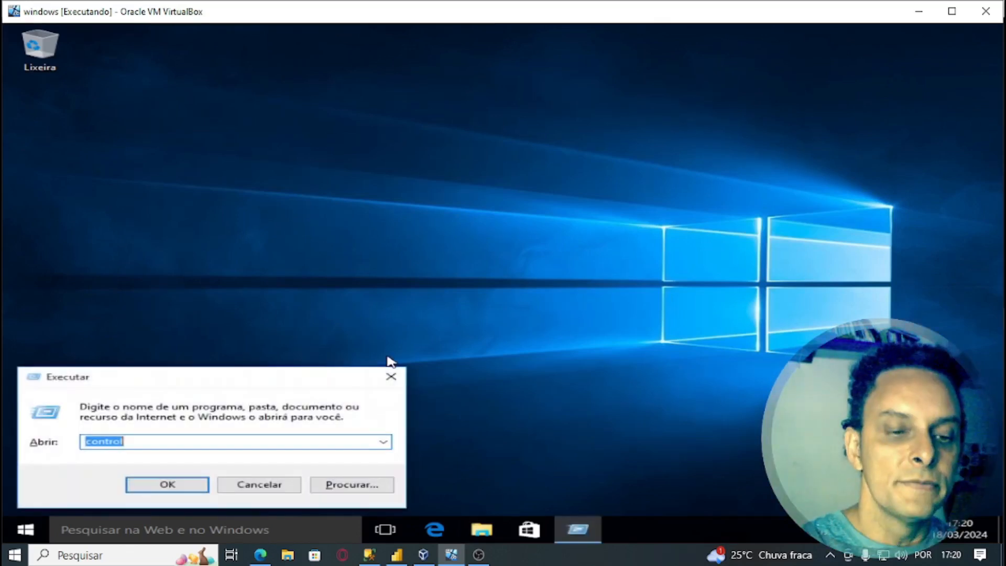
key("Return")
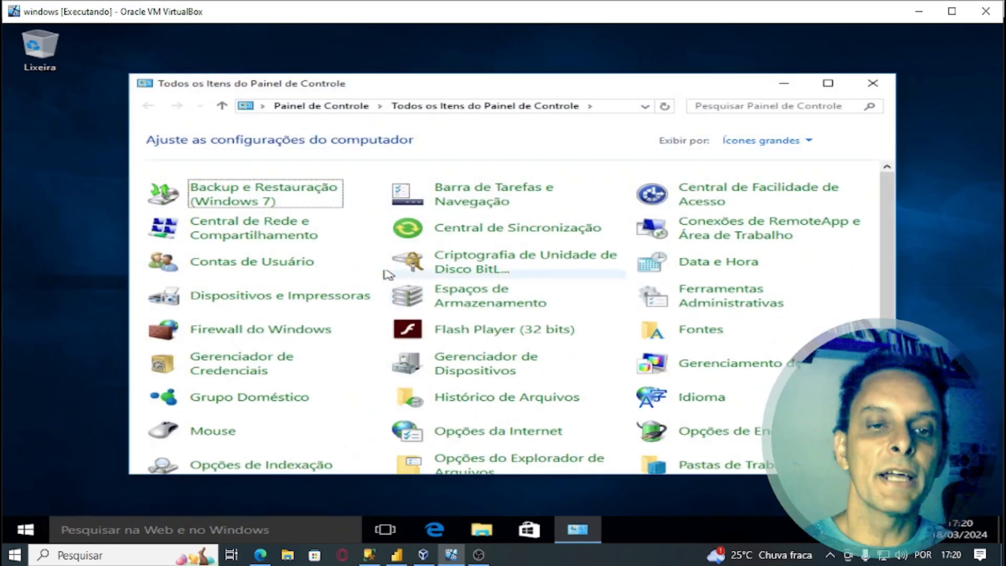
left_click(283, 270)
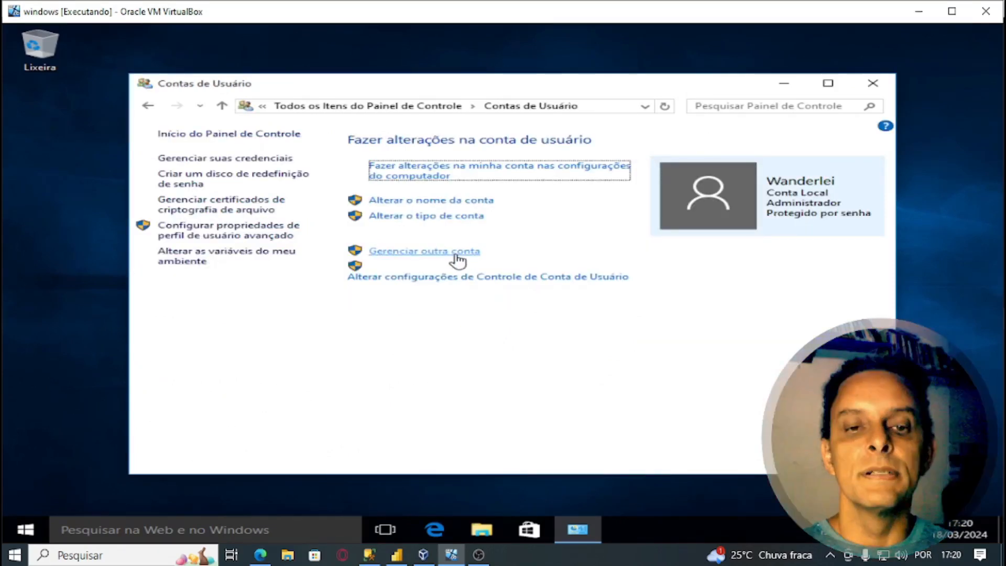
left_click(461, 251)
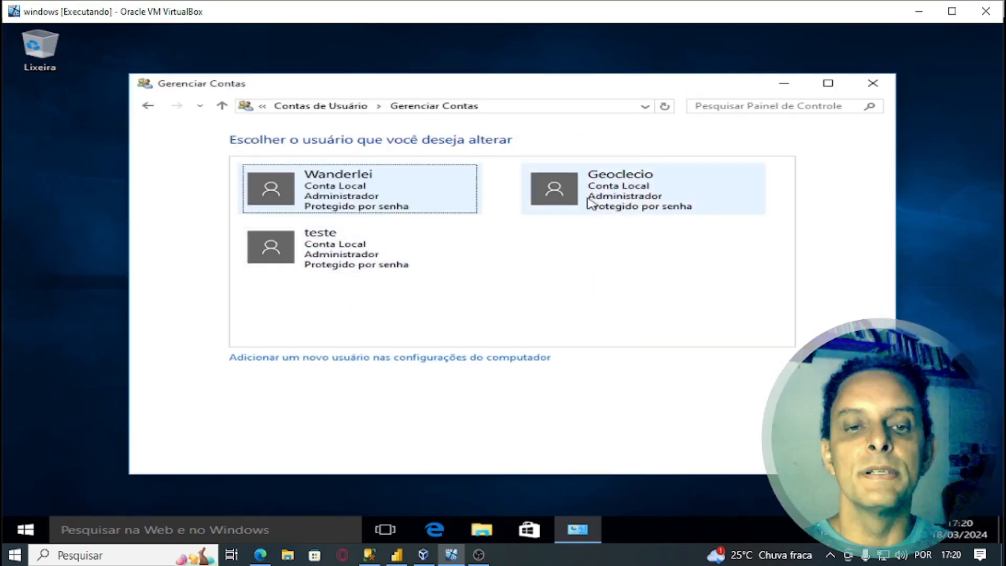
- Delete the second extra account along with its files, proceeding past the signed-in user warning
left_click(594, 204)
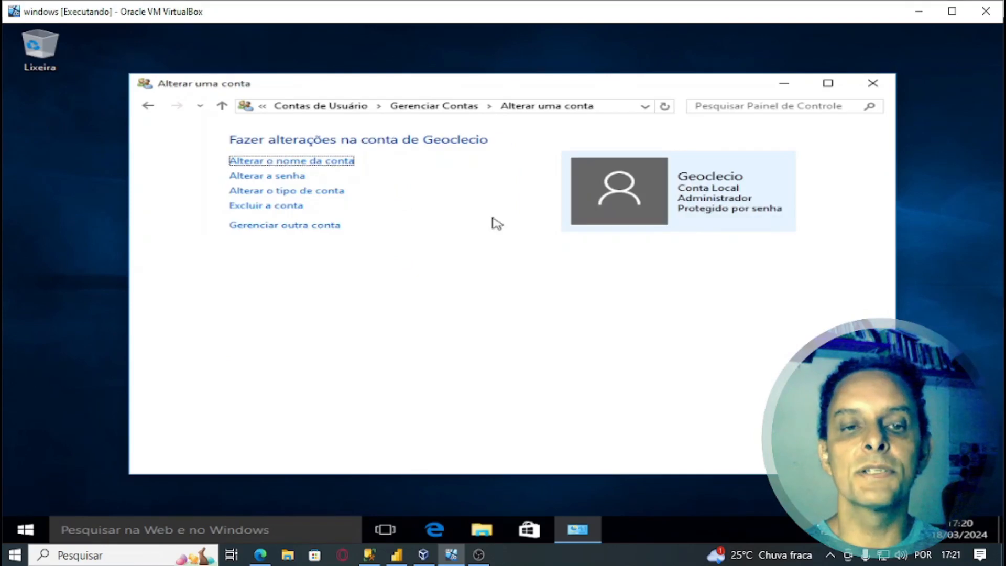
left_click(281, 209)
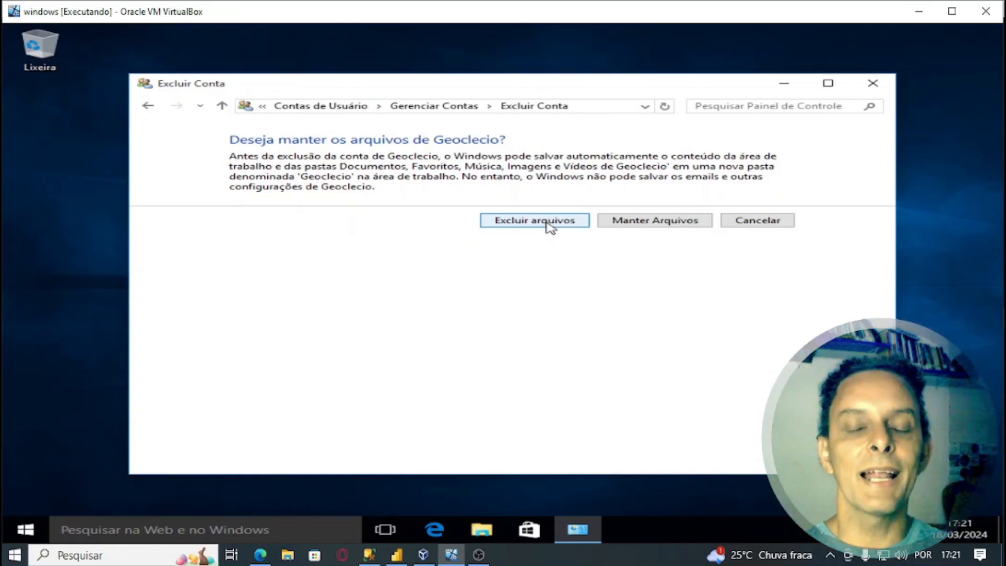
left_click(548, 225)
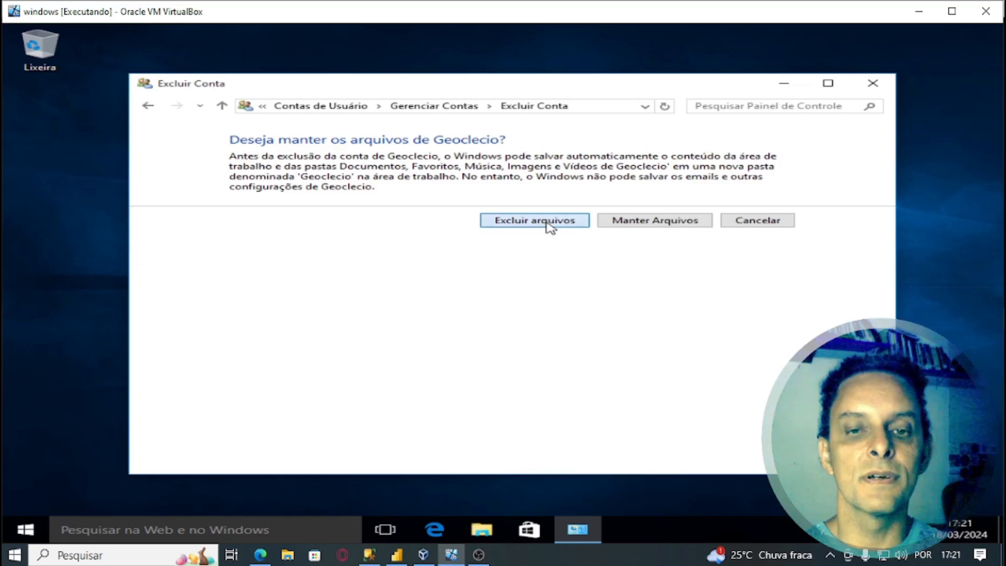
left_click(674, 193)
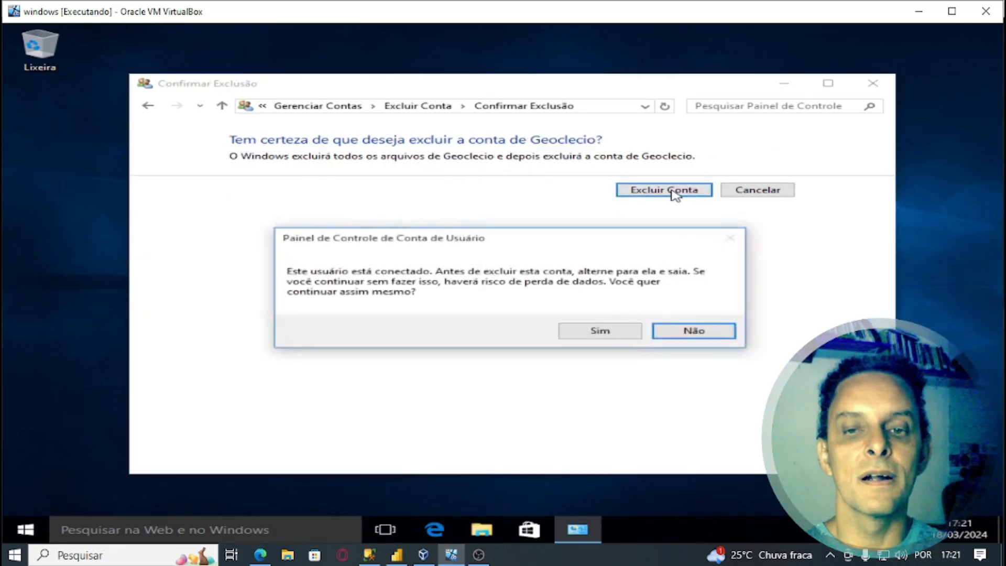
left_click(600, 331)
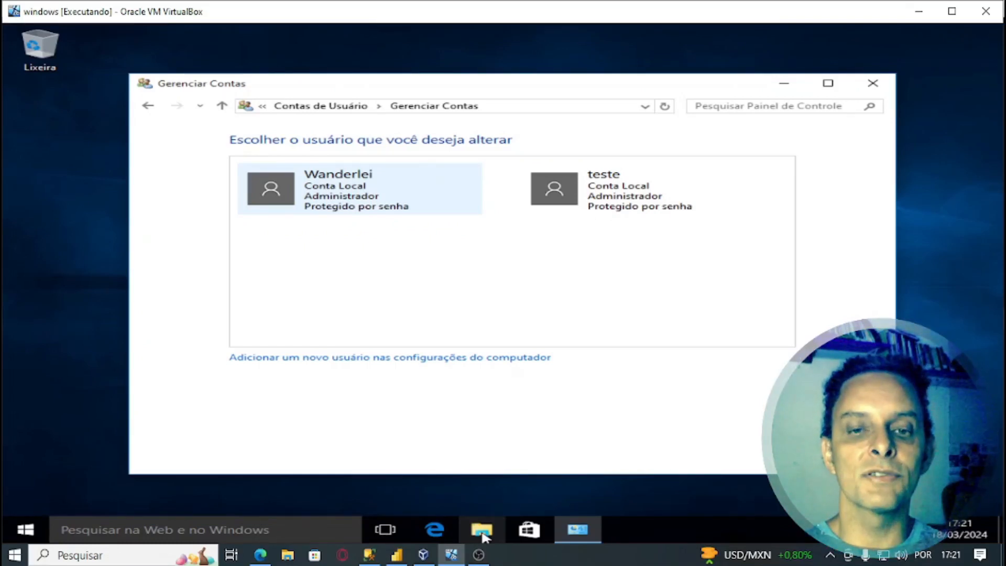
left_click(483, 534)
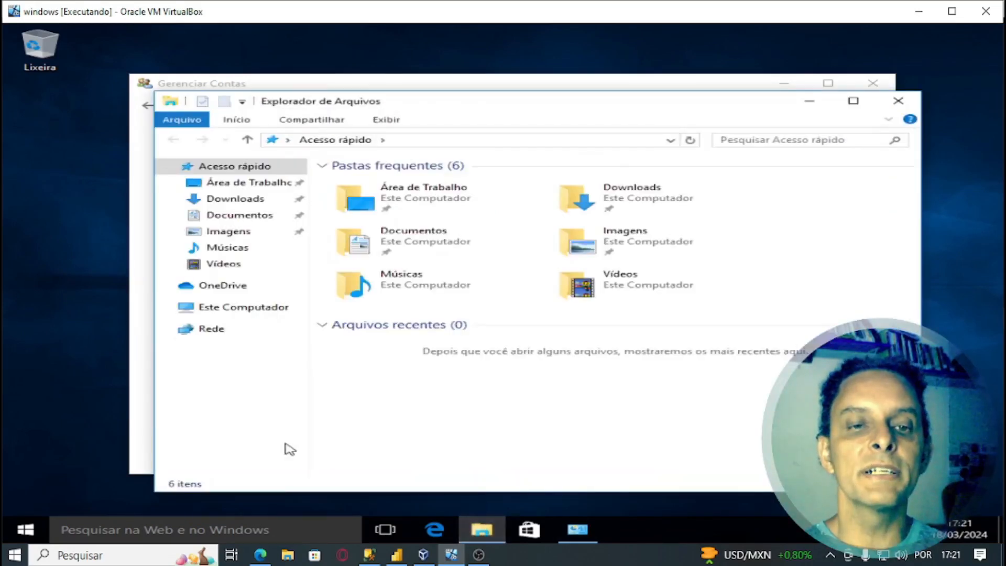
left_click(257, 308)
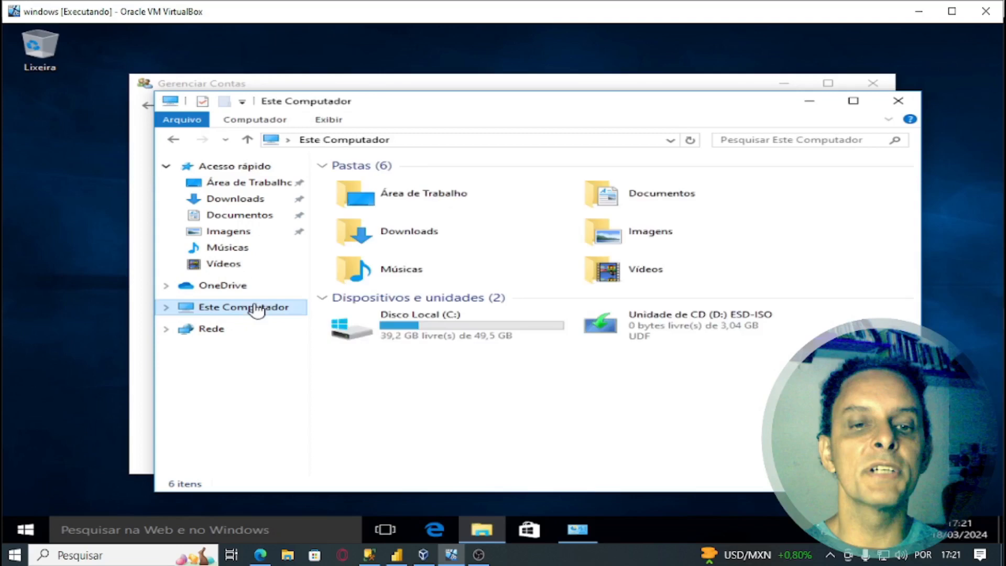
double_click(434, 335)
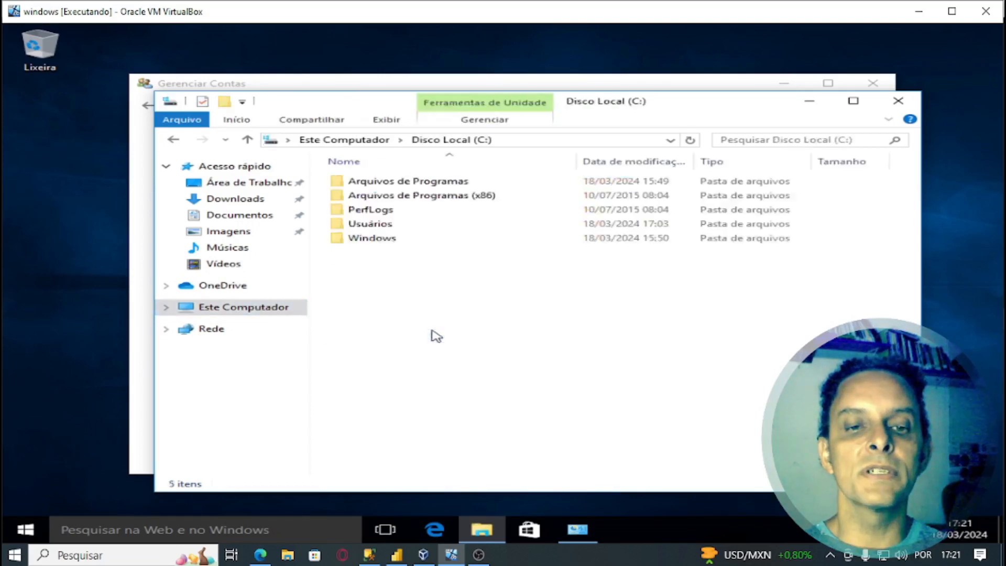
left_click(370, 226)
double_click(372, 230)
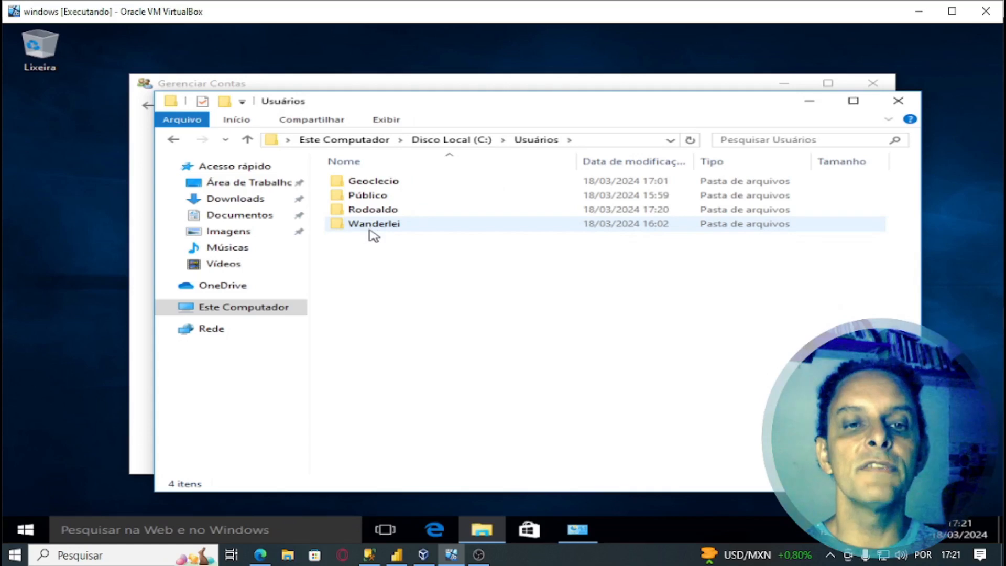
double_click(395, 182)
left_click(897, 102)
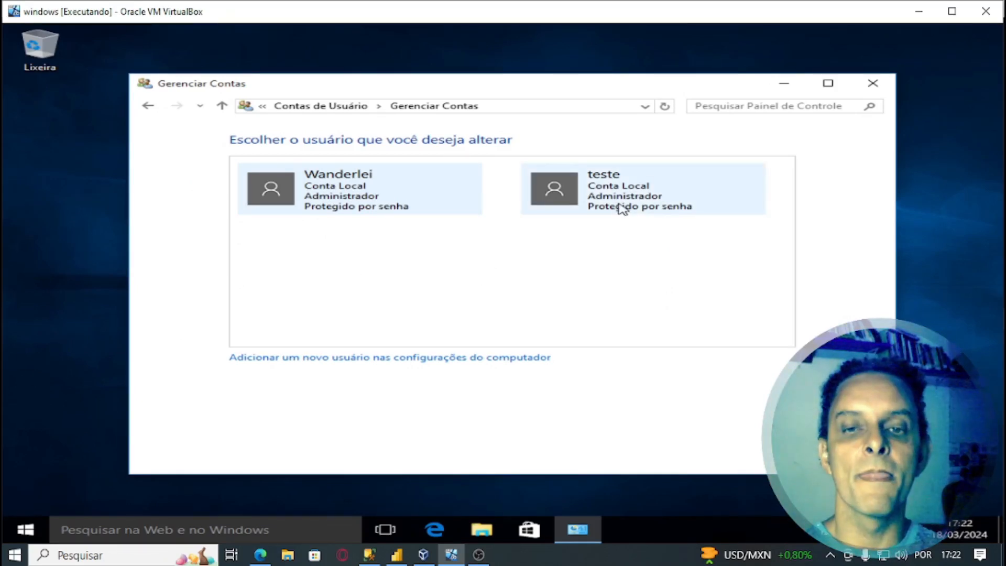
- Delete the teste account including its files, then close the Manage Accounts window
left_click(622, 208)
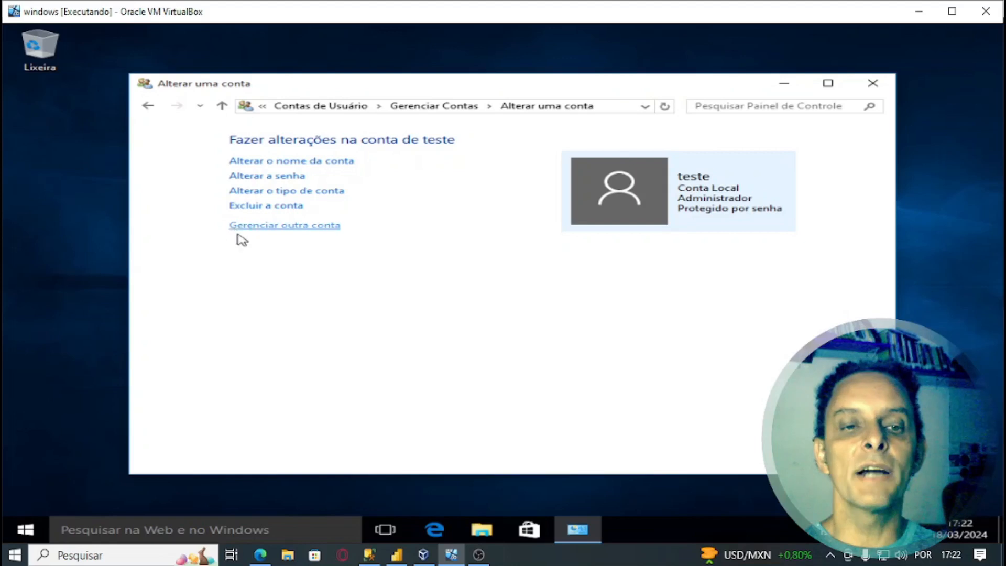
left_click(262, 210)
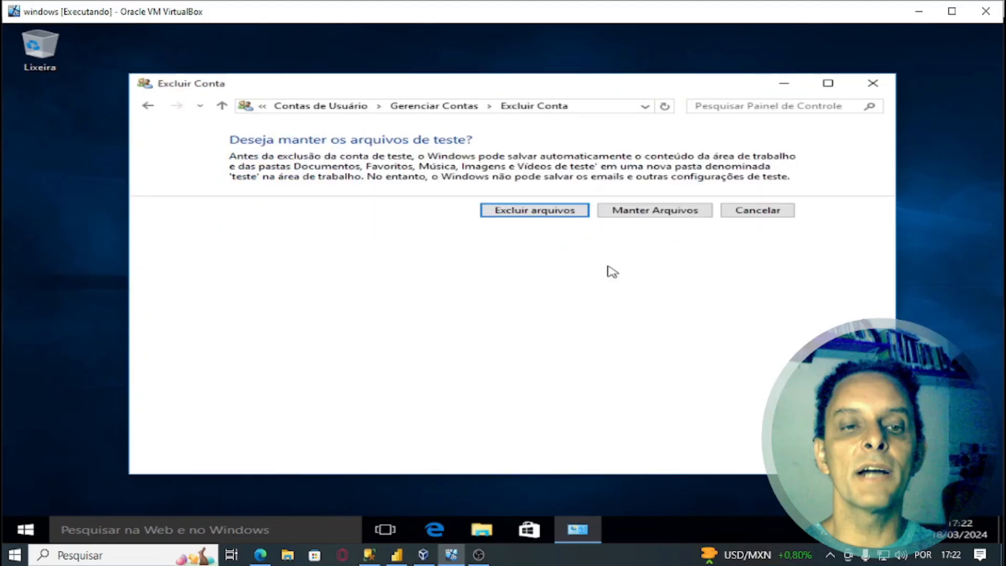
left_click(544, 212)
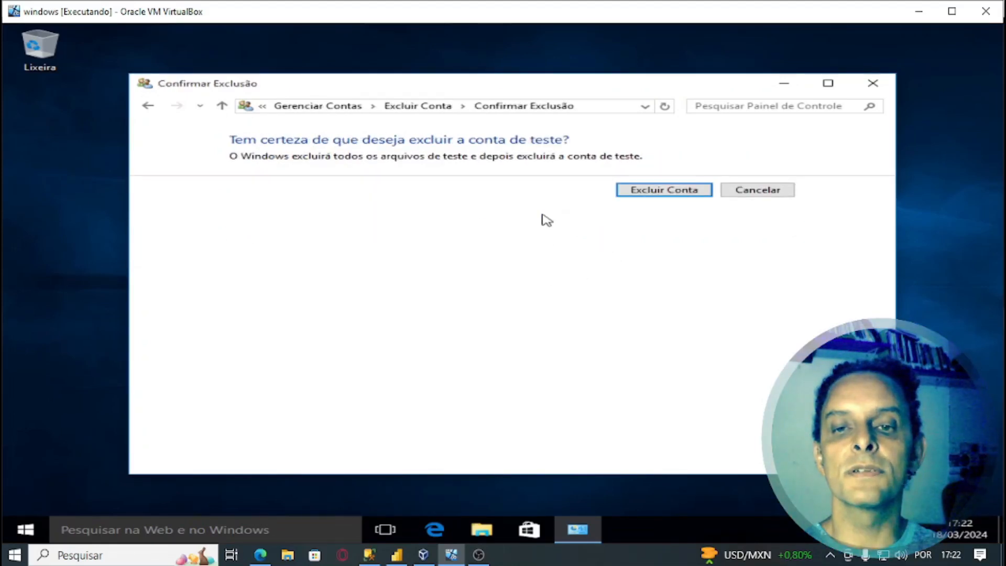
left_click(631, 190)
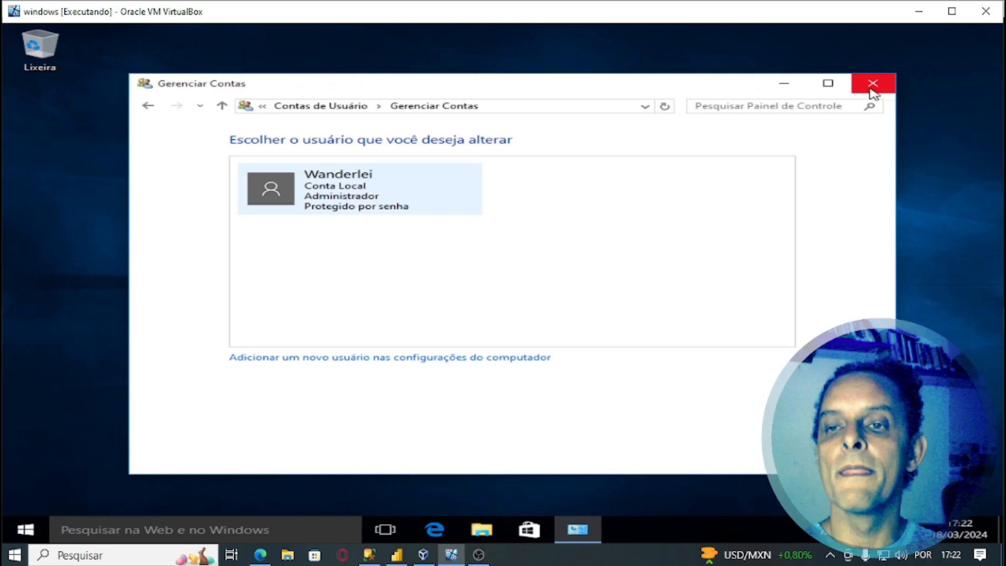
left_click(872, 93)
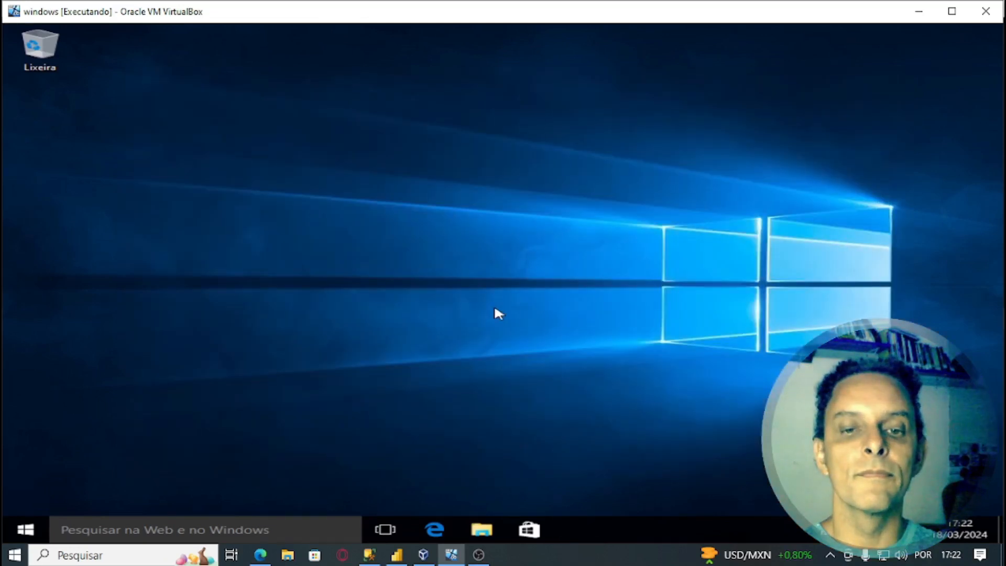